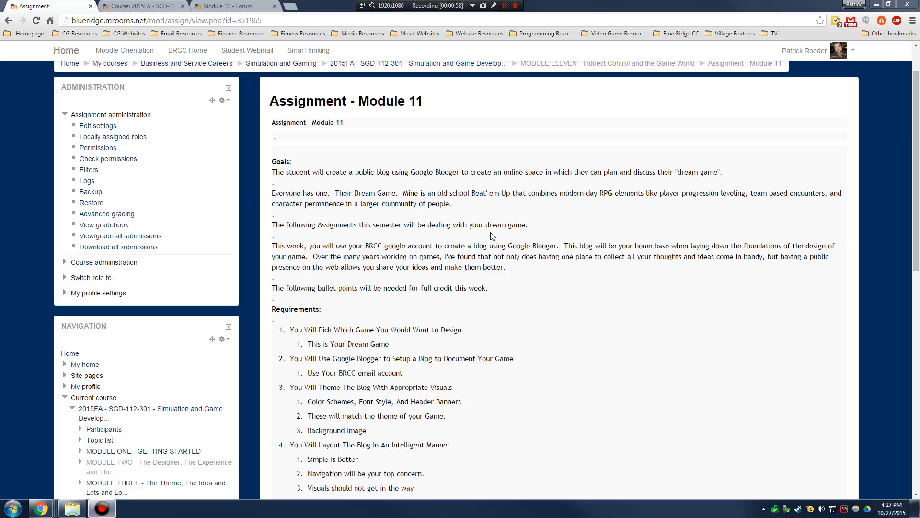
# - Read through the Module 11 Blogger assignment requirements, then switch to the Terror Force 5 blog window
pyautogui.middleClick(614, 156)
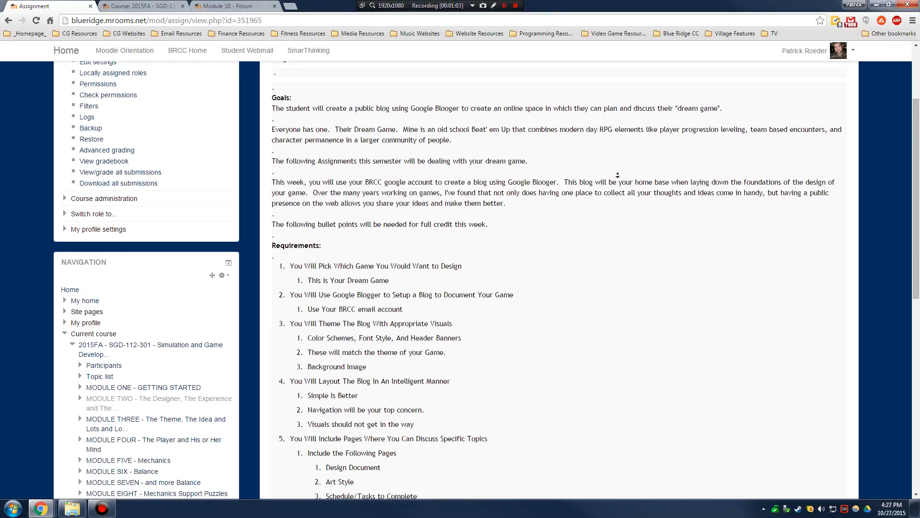
pyautogui.middleClick(569, 181)
pyautogui.scroll(2, 569, 181)
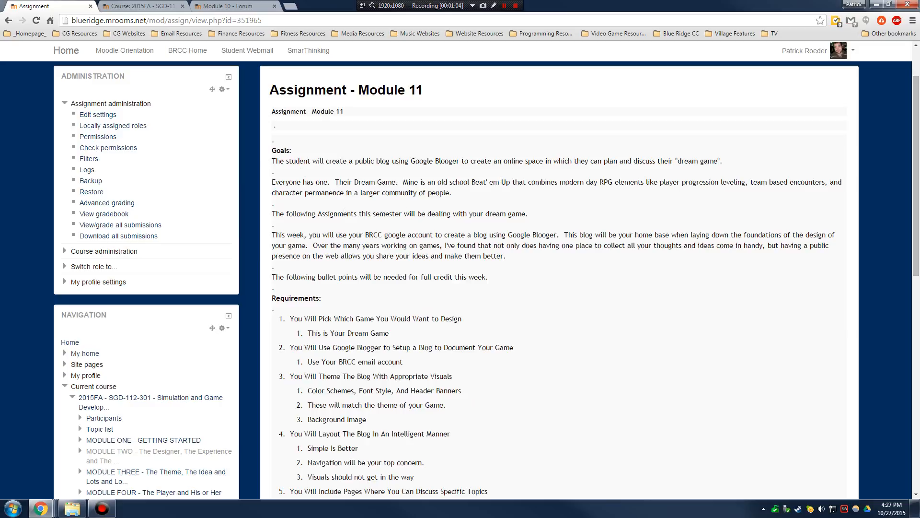
pyautogui.scroll(-2, 590, 274)
pyautogui.scroll(-3, 590, 271)
pyautogui.scroll(1, 592, 268)
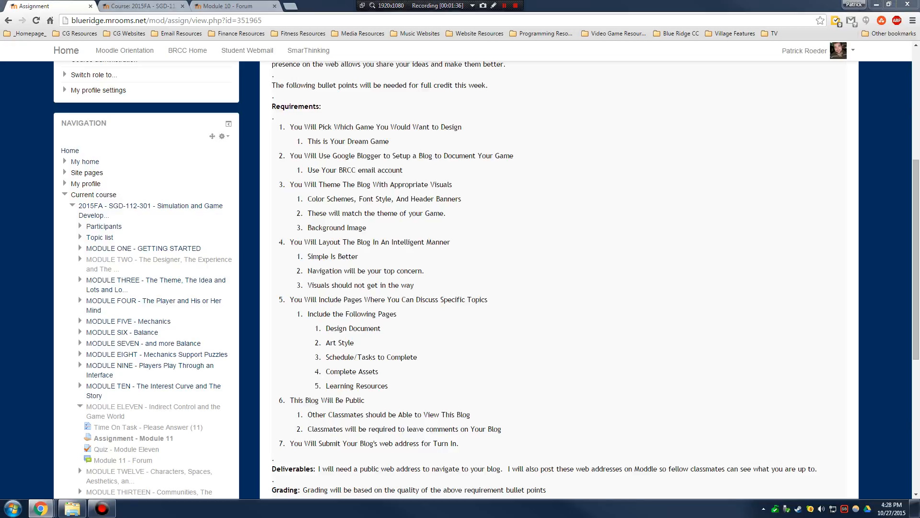
pyautogui.hotkey('alt', 'Tab')
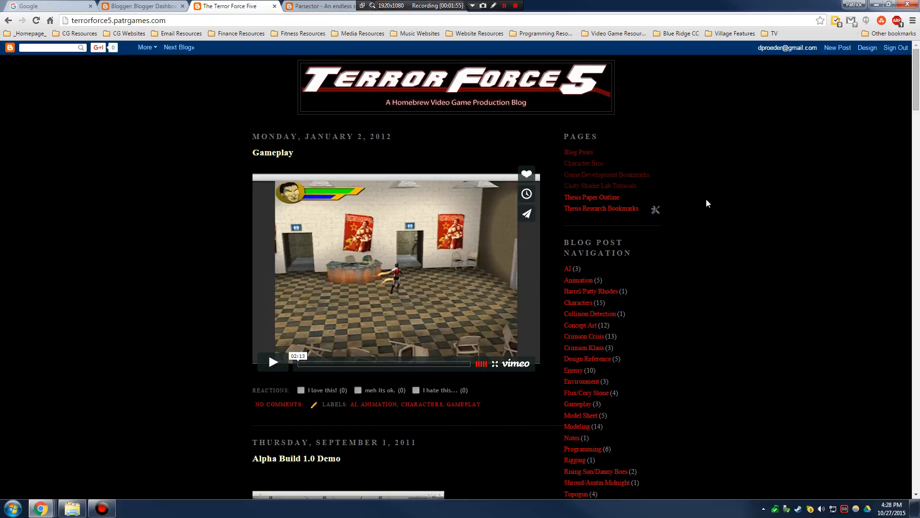
pyautogui.scroll(-4, 714, 198)
pyautogui.scroll(5, 715, 198)
pyautogui.click(159, 20)
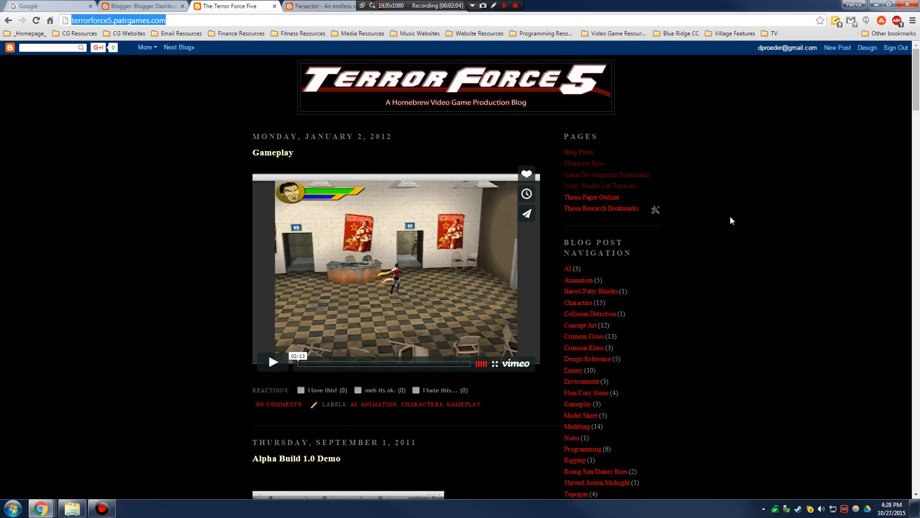
pyautogui.scroll(-2, 730, 221)
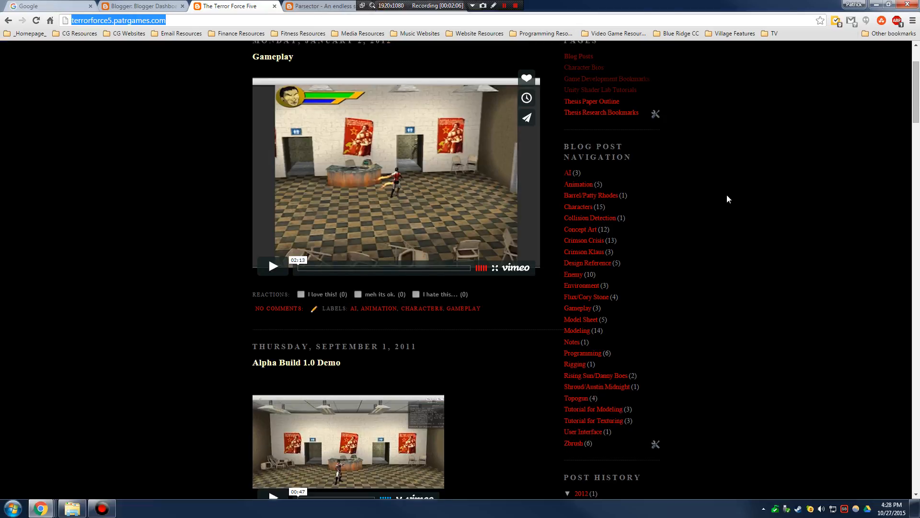
pyautogui.scroll(2, 722, 200)
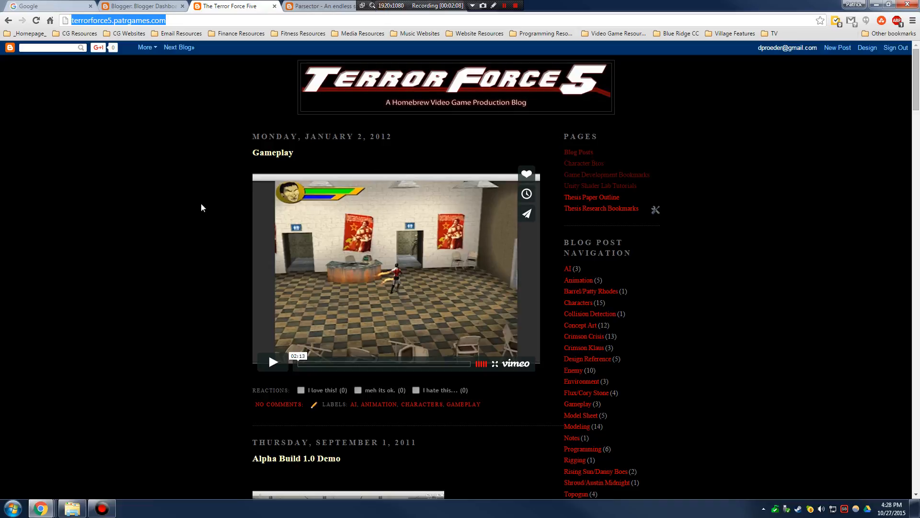
pyautogui.scroll(-7, 172, 257)
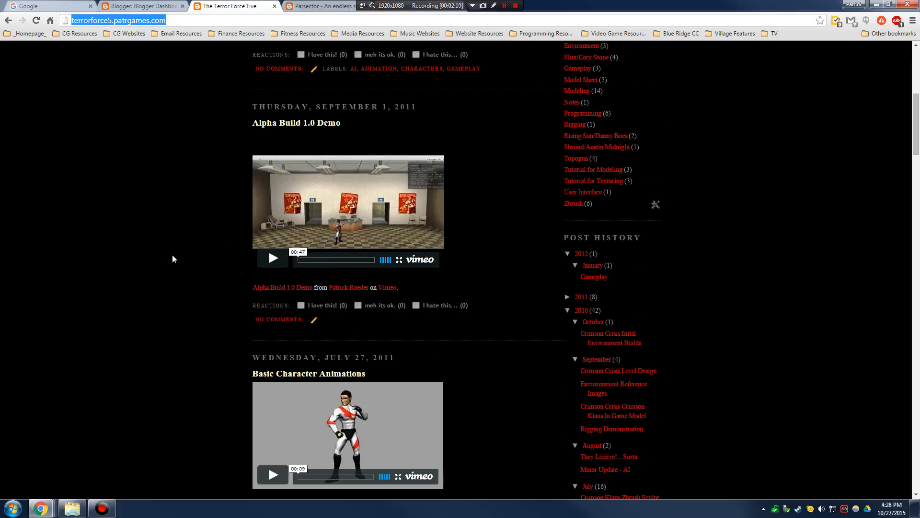
pyautogui.scroll(-4, 170, 258)
pyautogui.scroll(-1, 170, 261)
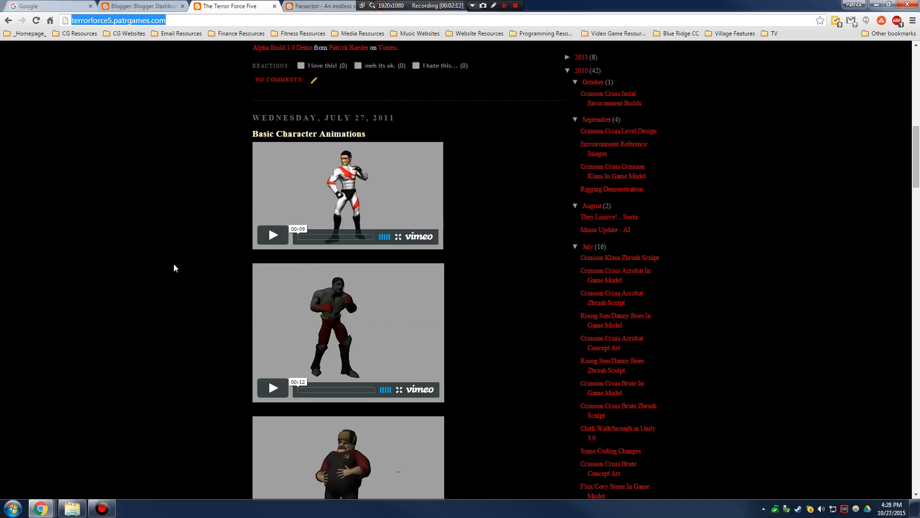
pyautogui.scroll(-18, 202, 262)
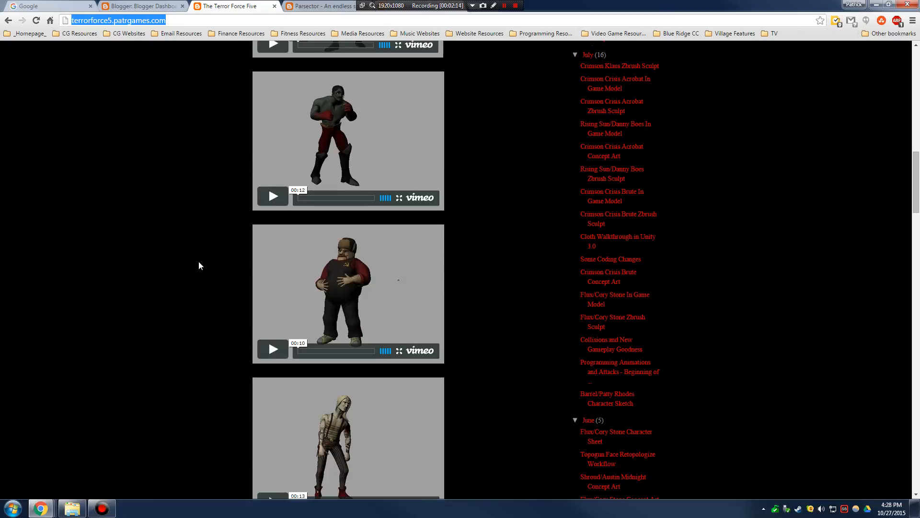
pyautogui.scroll(-8, 195, 263)
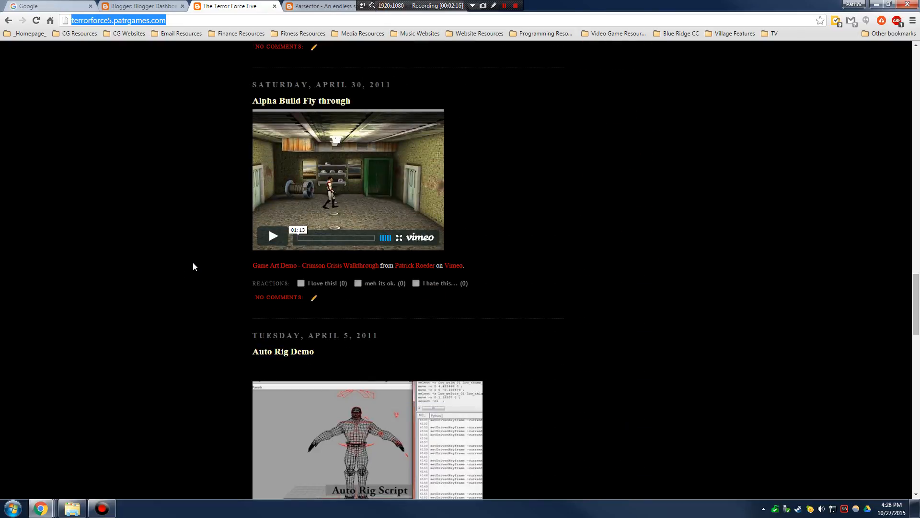
pyautogui.scroll(-15, 182, 266)
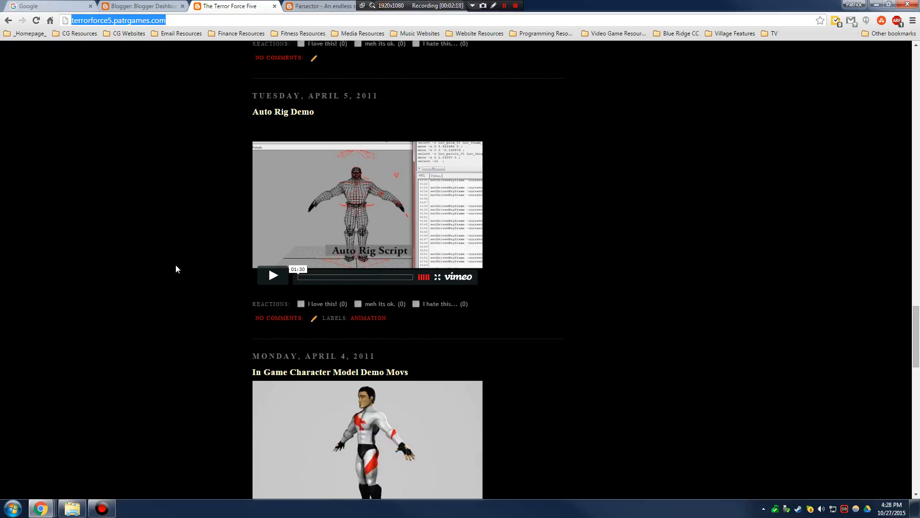
pyautogui.scroll(-9, 168, 269)
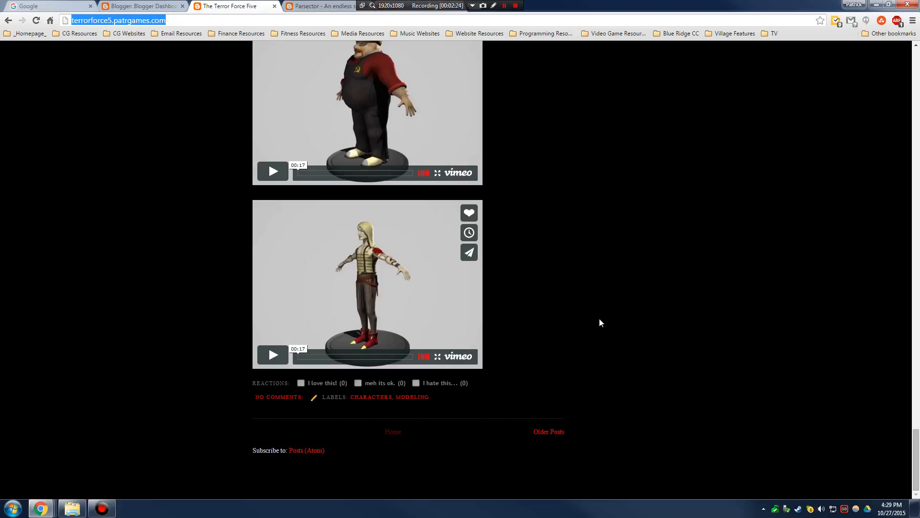
pyautogui.scroll(20, 556, 328)
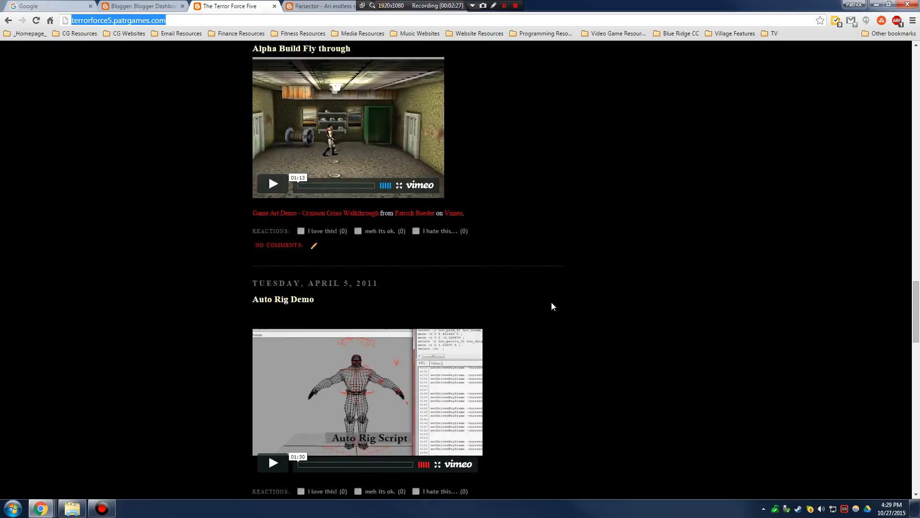
pyautogui.scroll(9, 552, 303)
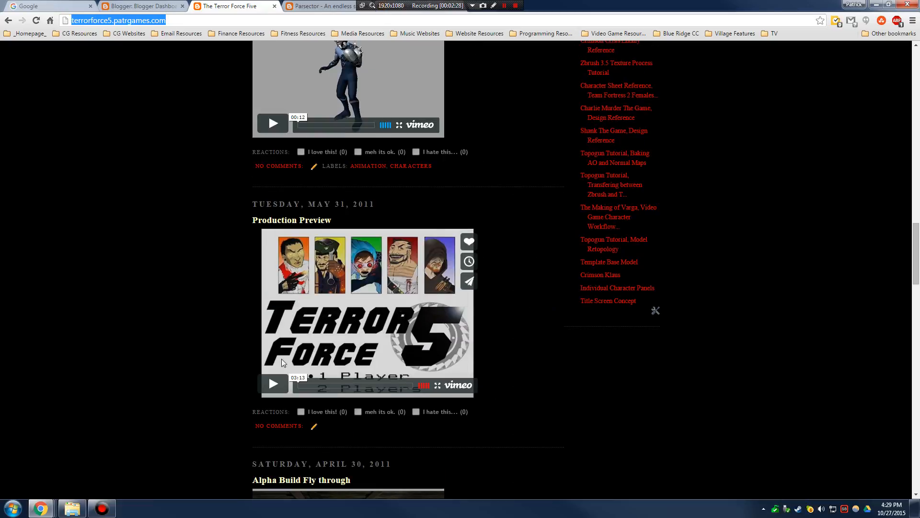
pyautogui.scroll(7, 389, 266)
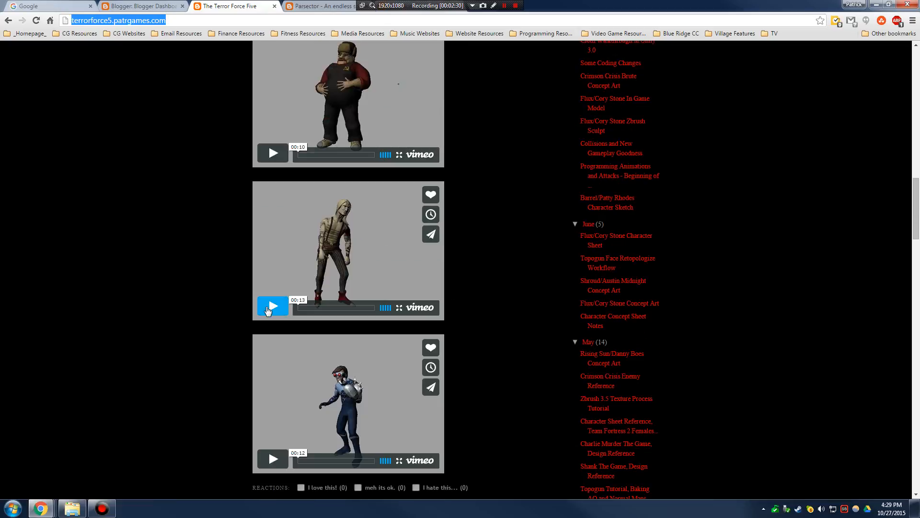
pyautogui.click(272, 305)
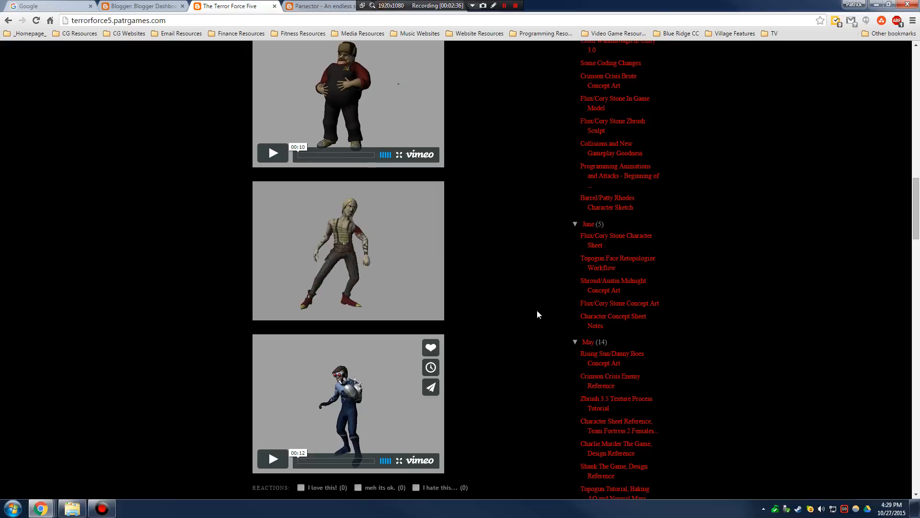
pyautogui.scroll(7, 537, 310)
pyautogui.scroll(12, 518, 308)
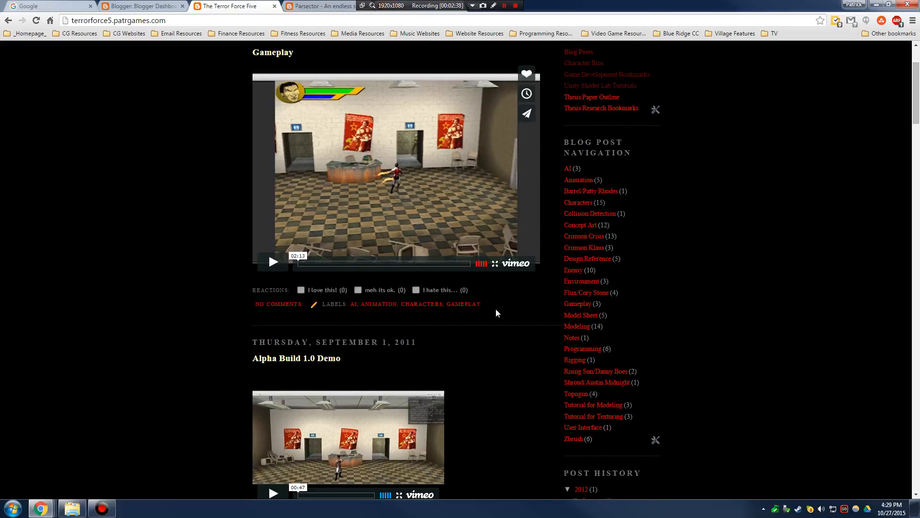
# - Play the Gameplay video, skip ahead to about 01:19, then pause it
pyautogui.click(273, 261)
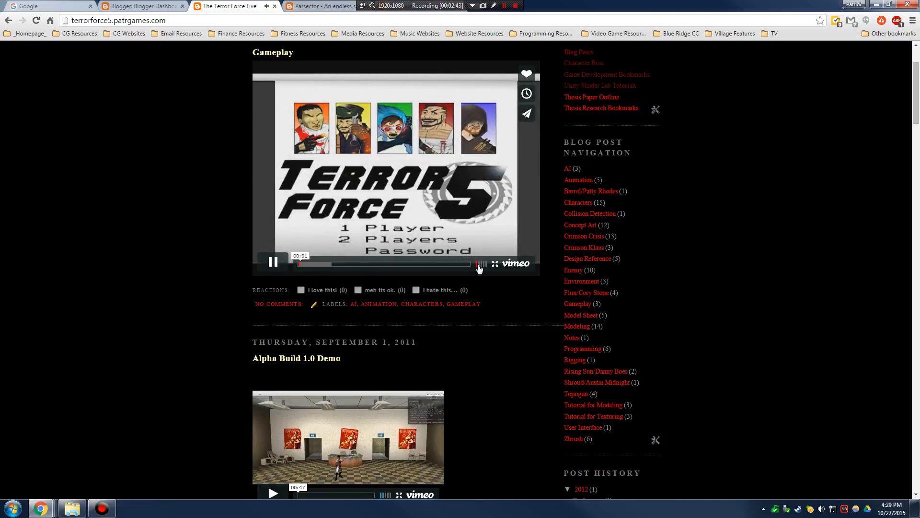
pyautogui.click(316, 265)
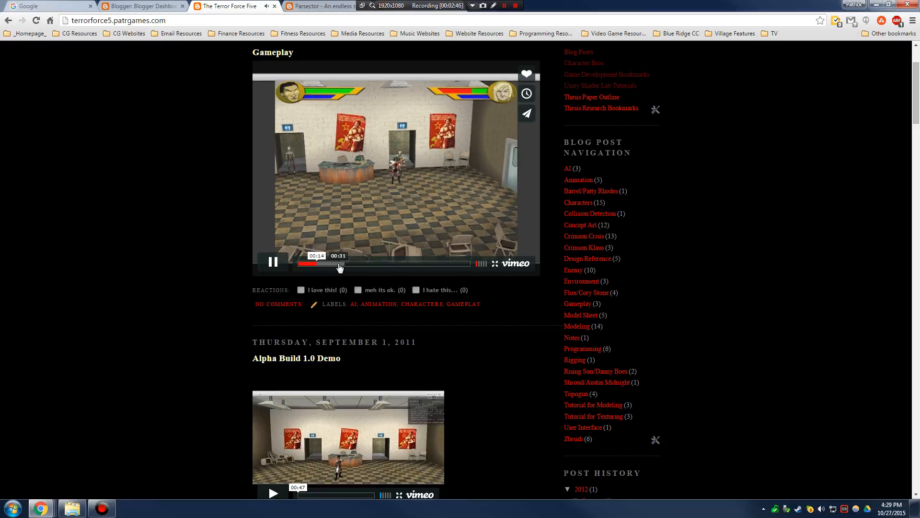
pyautogui.click(344, 265)
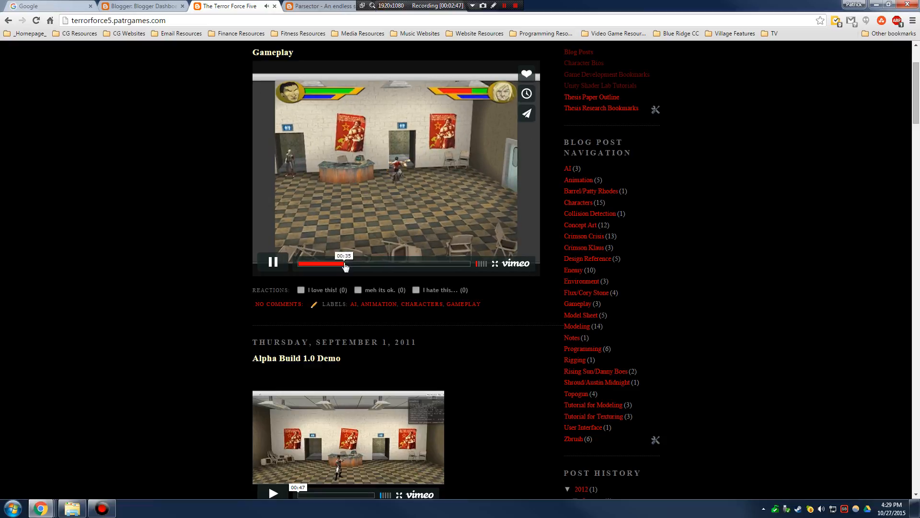
pyautogui.click(401, 264)
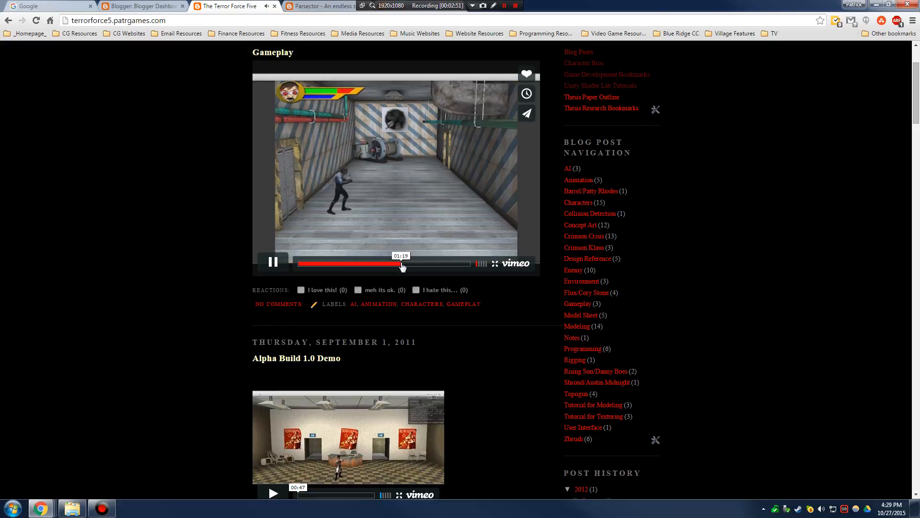
pyautogui.click(277, 266)
# - Reload the blog home page so the Pages list shows Design Document
pyautogui.scroll(3, 746, 234)
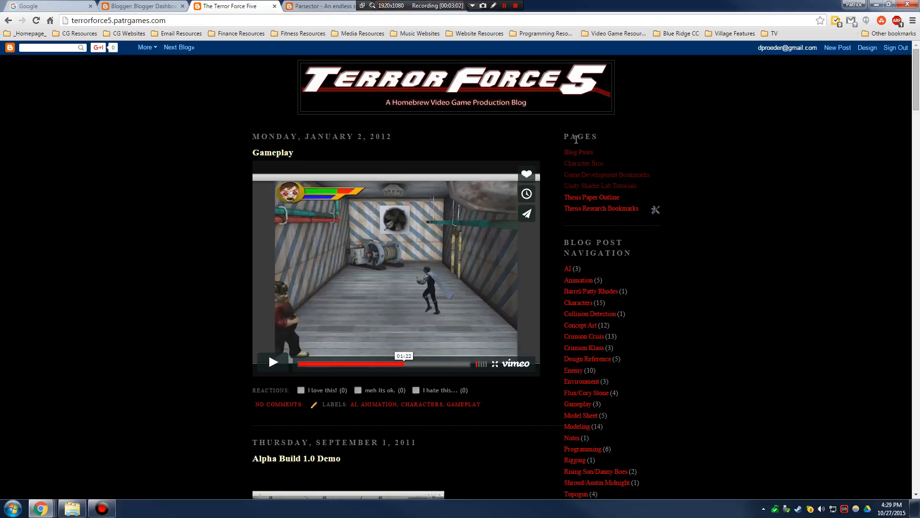
pyautogui.moveTo(566, 137); pyautogui.dragTo(599, 137)
pyautogui.click(37, 21)
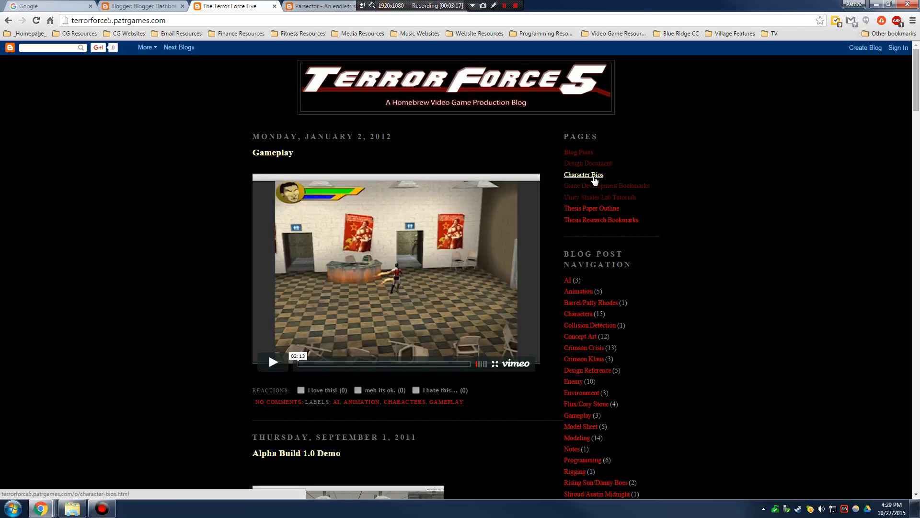
# - Open Character Bios and scroll through each hero's stats, special moves and bio
pyautogui.click(594, 176)
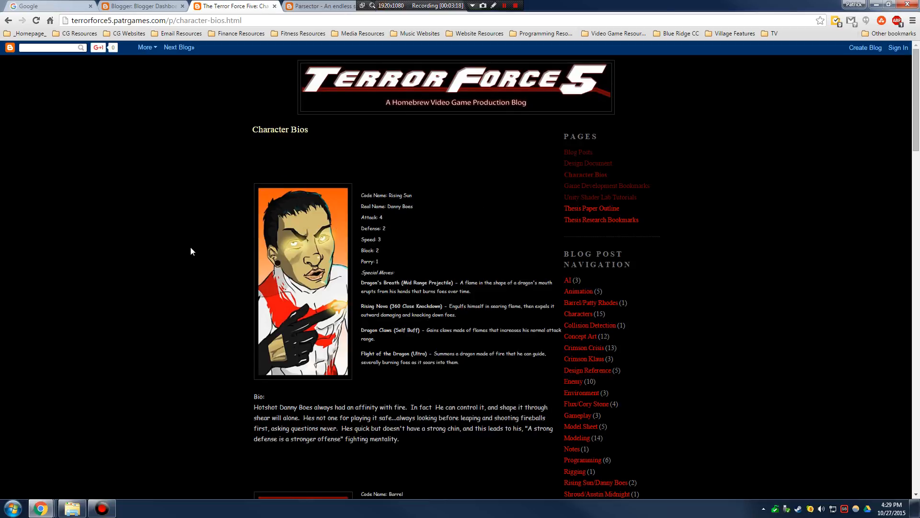
pyautogui.scroll(-12, 186, 254)
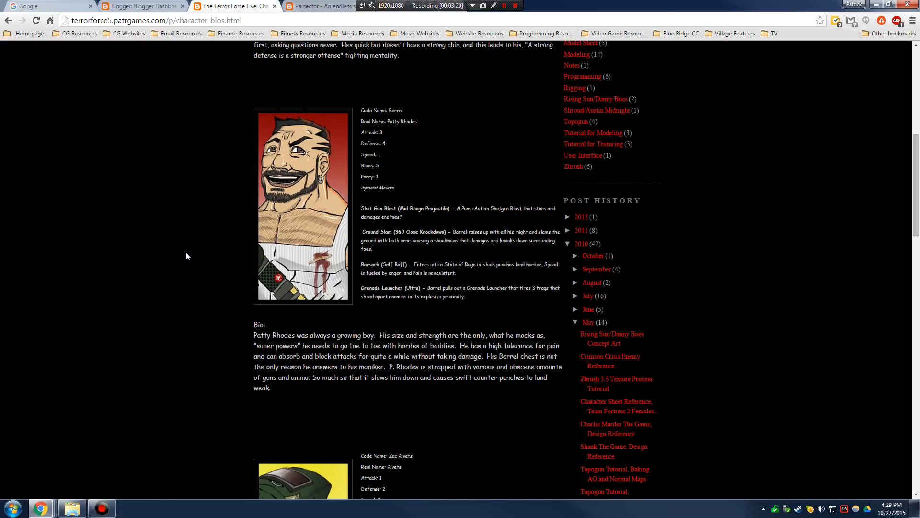
pyautogui.scroll(-16, 186, 254)
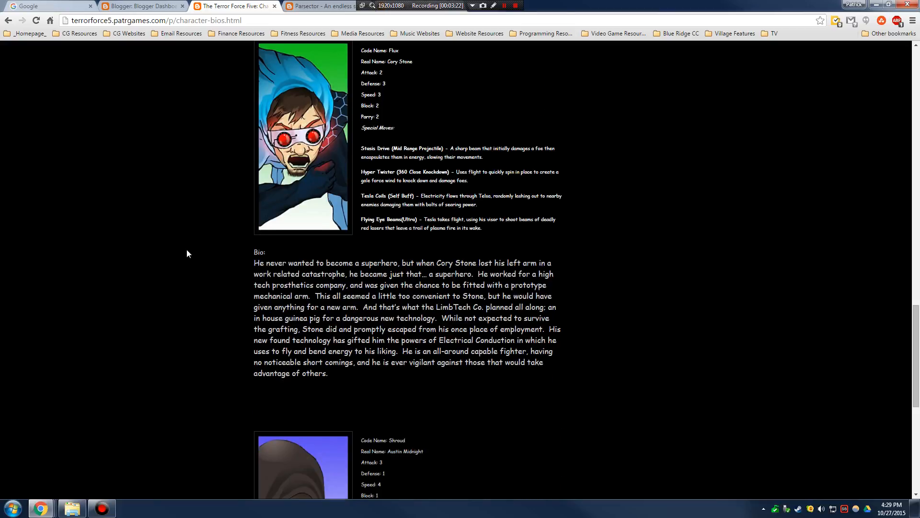
pyautogui.scroll(-4, 187, 254)
pyautogui.scroll(15, 186, 254)
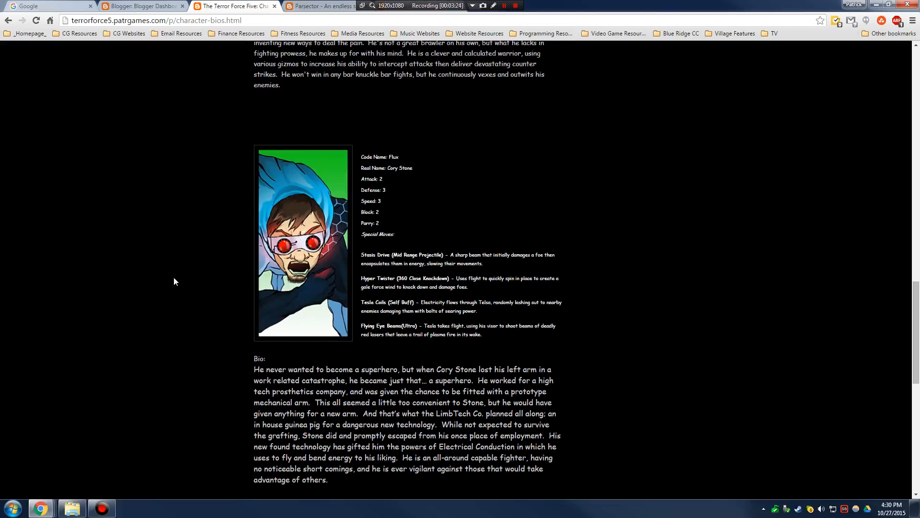
pyautogui.scroll(15, 180, 272)
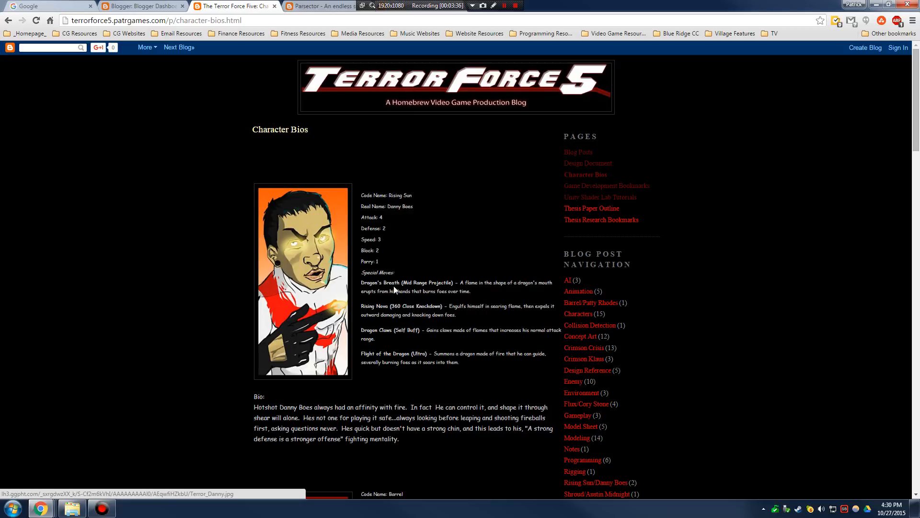
# - Scroll through the Terror Force Five home page posts and return to the Gameplay post at the top
pyautogui.click(597, 198)
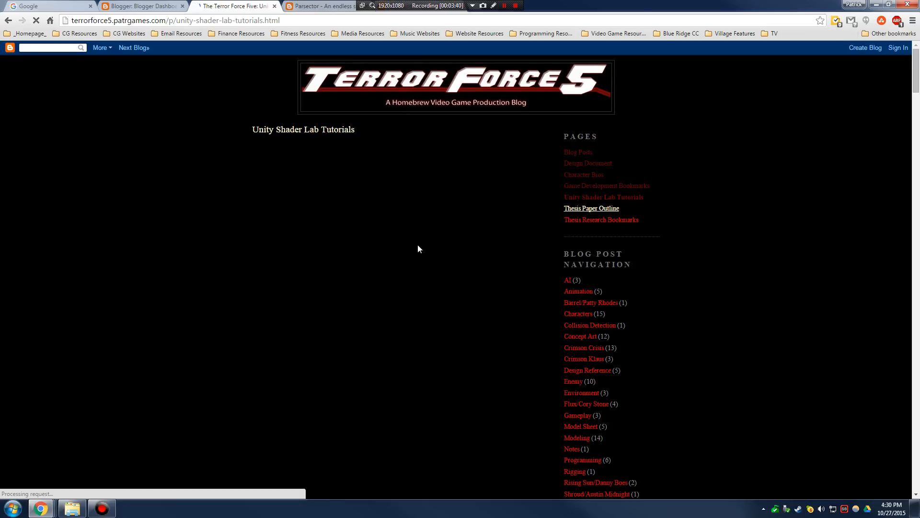
pyautogui.scroll(-9, 229, 272)
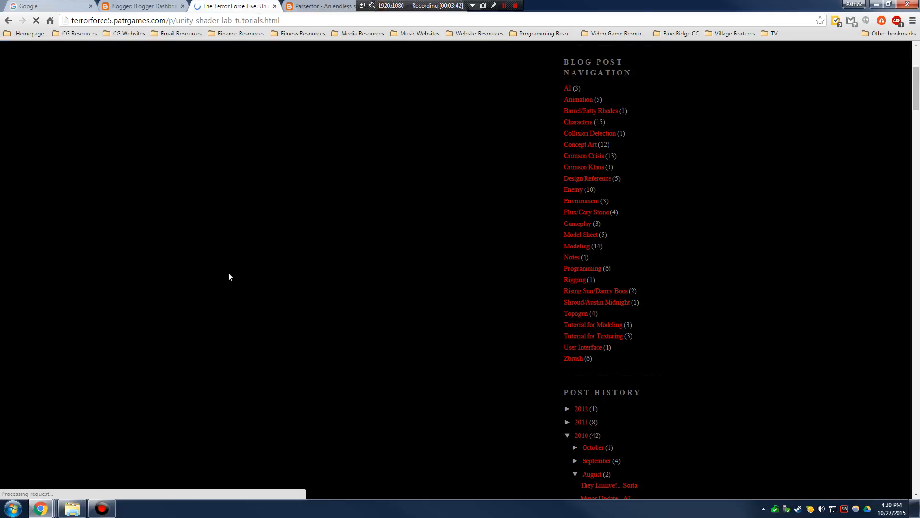
pyautogui.scroll(5, 238, 269)
pyautogui.scroll(4, 239, 270)
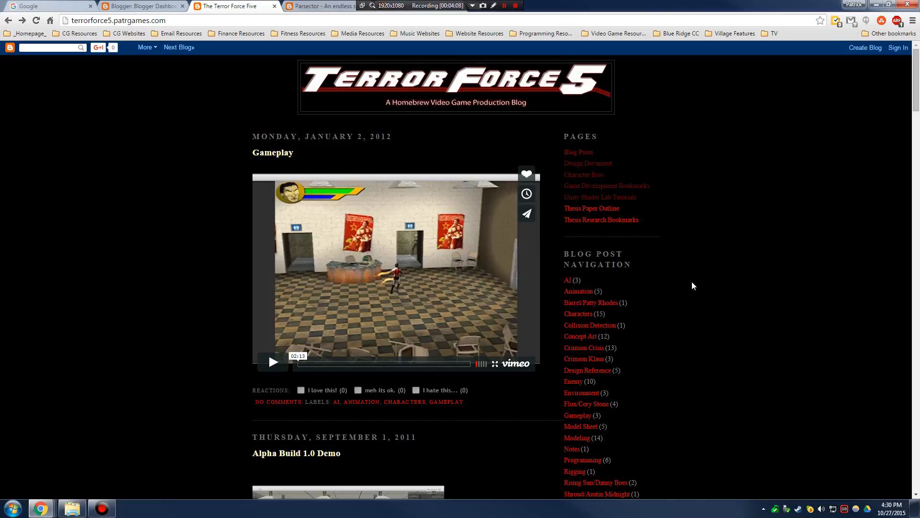
pyautogui.scroll(-2, 627, 274)
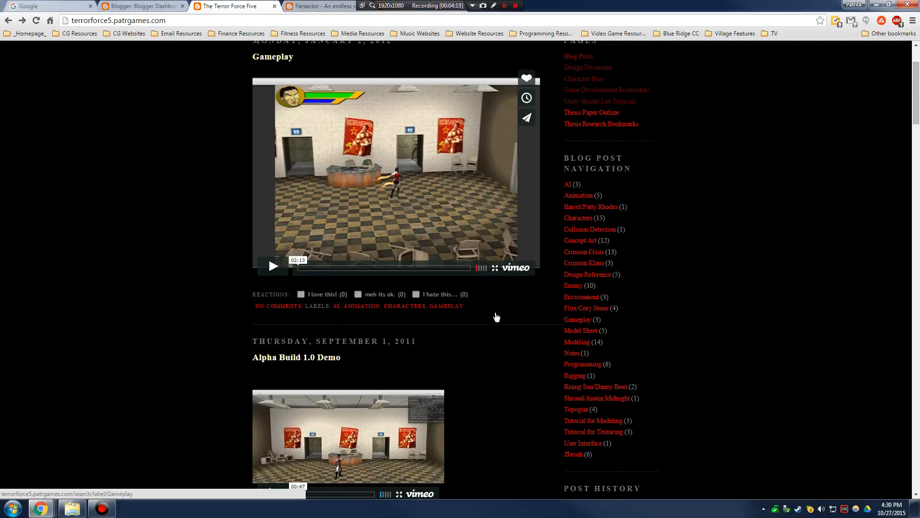
pyautogui.scroll(-6, 494, 313)
pyautogui.scroll(-5, 490, 311)
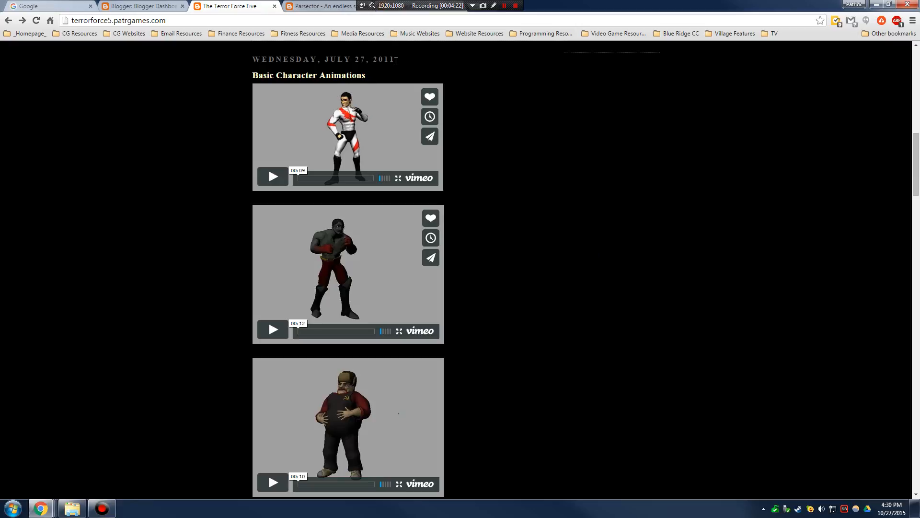
pyautogui.scroll(-12, 384, 64)
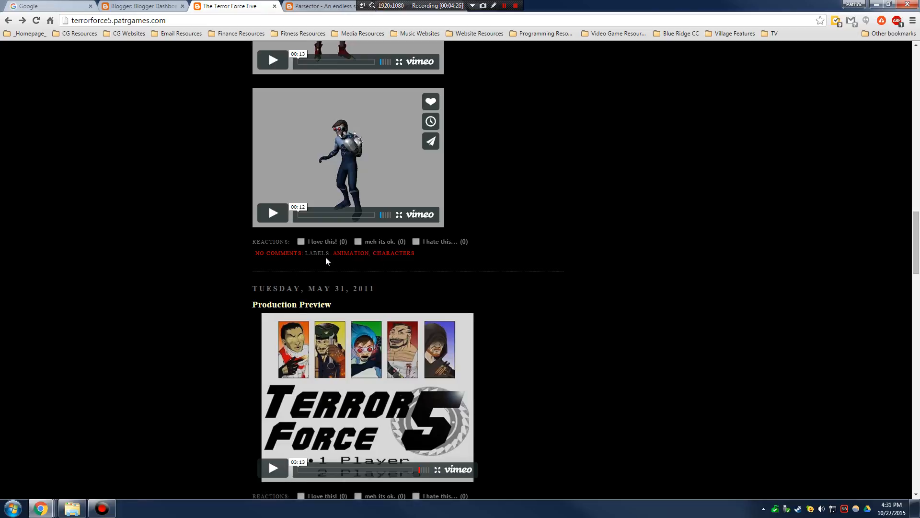
pyautogui.scroll(20, 599, 264)
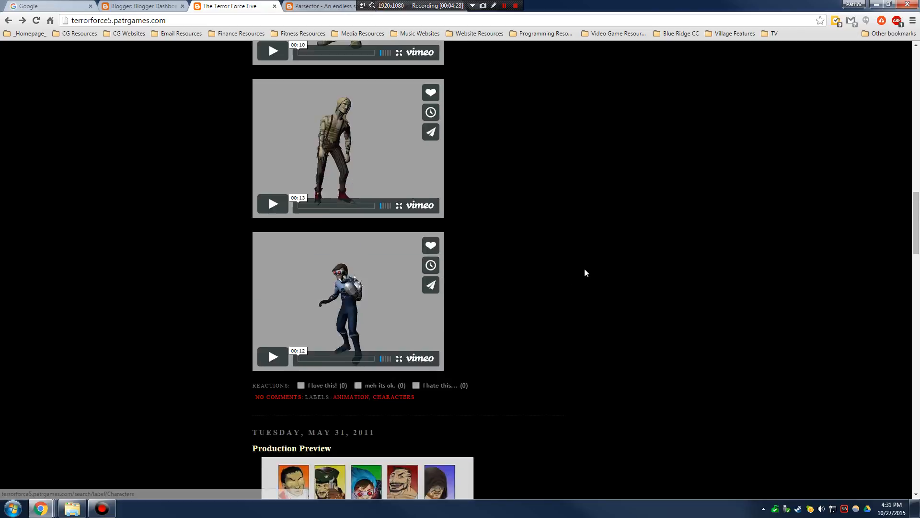
pyautogui.scroll(3, 613, 254)
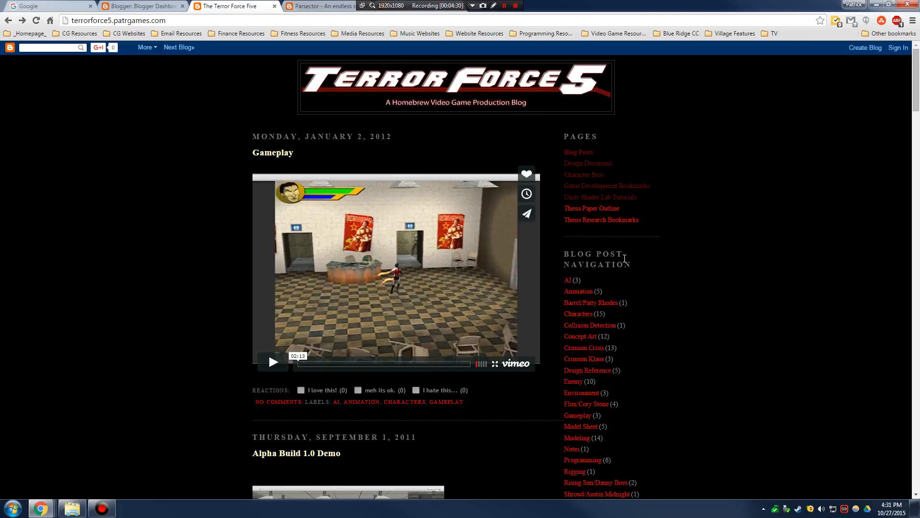
pyautogui.scroll(-3, 604, 263)
# - Filter the blog to posts labelled AI and scroll through them
pyautogui.click(570, 187)
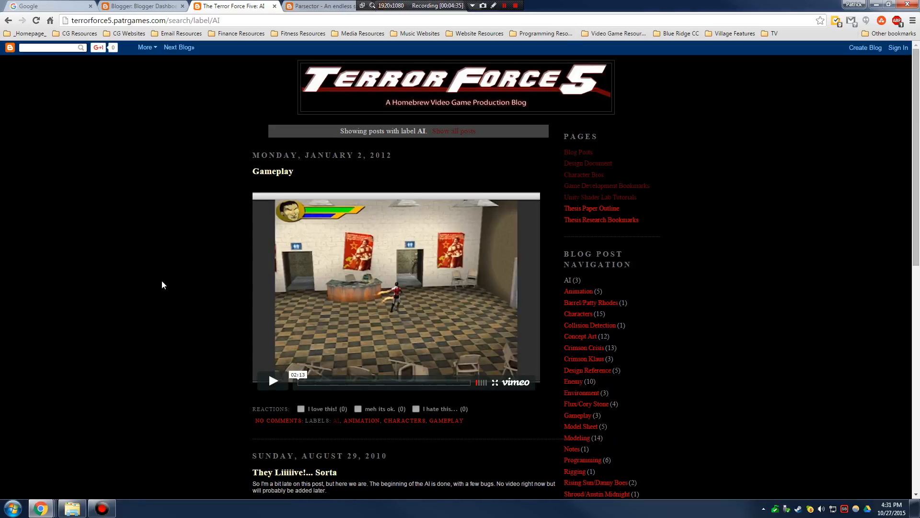
pyautogui.scroll(-7, 162, 280)
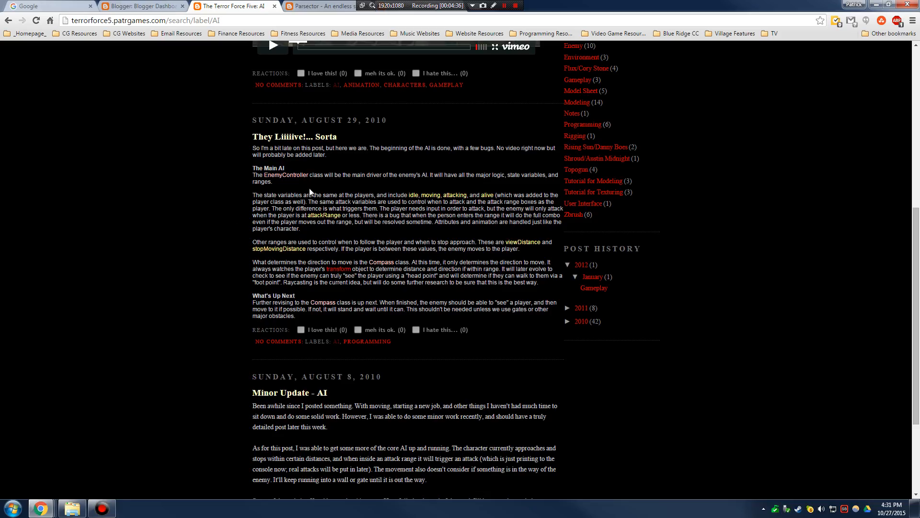
pyautogui.scroll(-3, 344, 188)
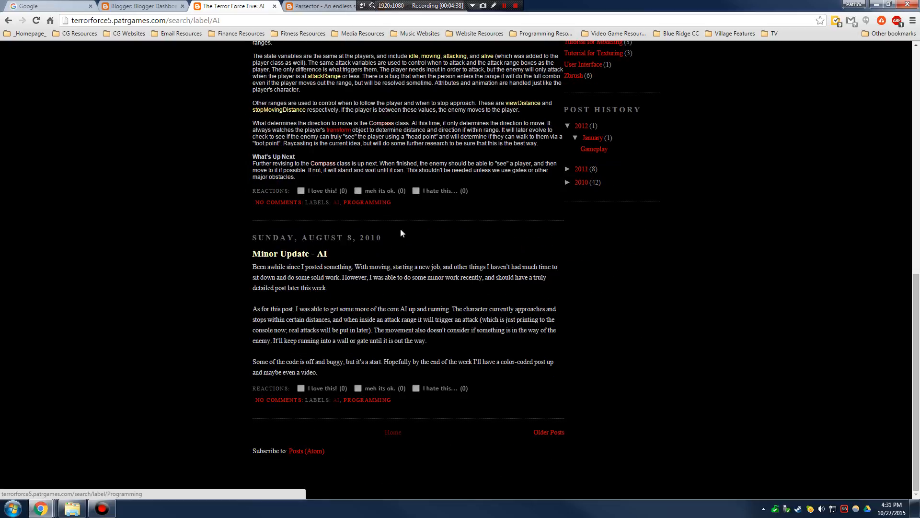
pyautogui.scroll(5, 432, 235)
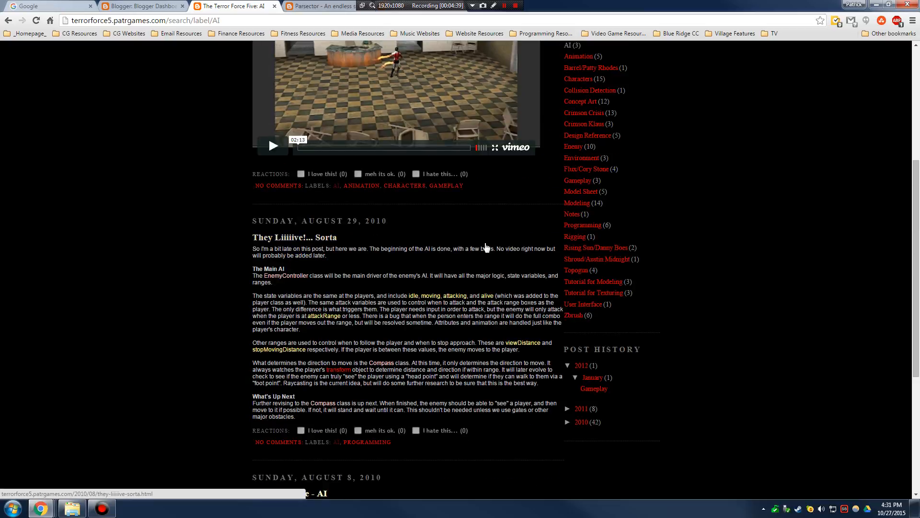
# - Filter to Concept Art posts and scroll through them, starting with Crimson Crisis Acrobat
pyautogui.click(583, 103)
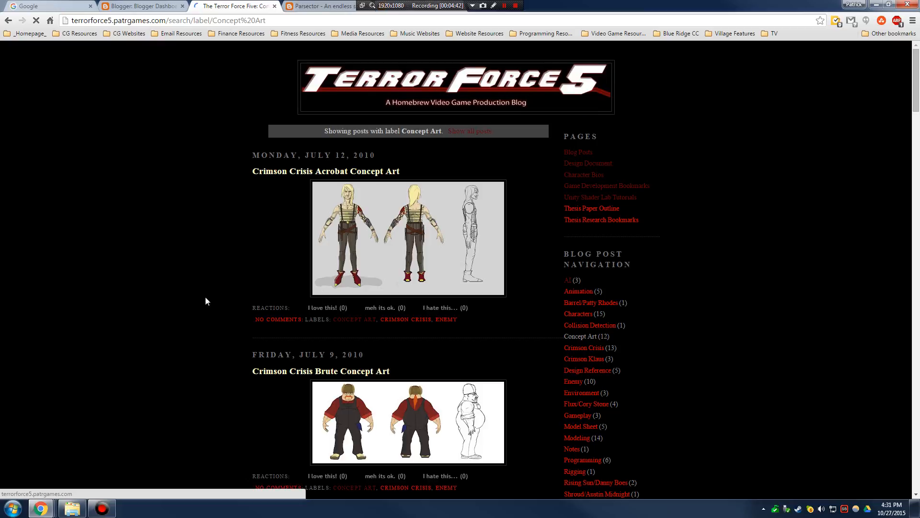
pyautogui.scroll(-6, 196, 297)
pyautogui.scroll(-14, 203, 297)
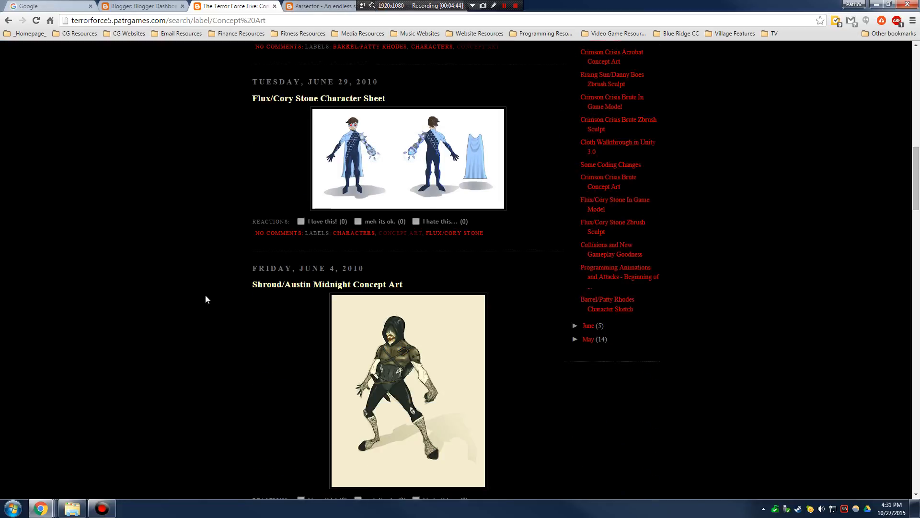
pyautogui.scroll(-19, 208, 298)
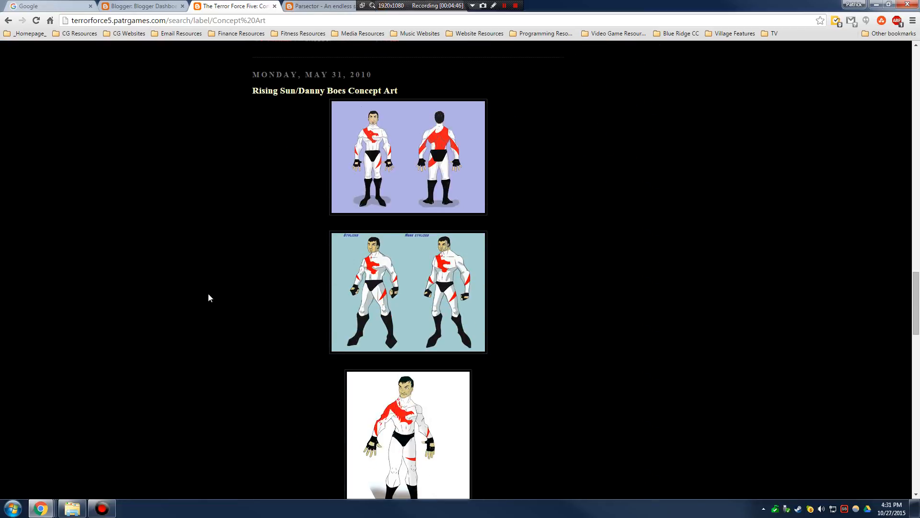
pyautogui.scroll(-16, 209, 294)
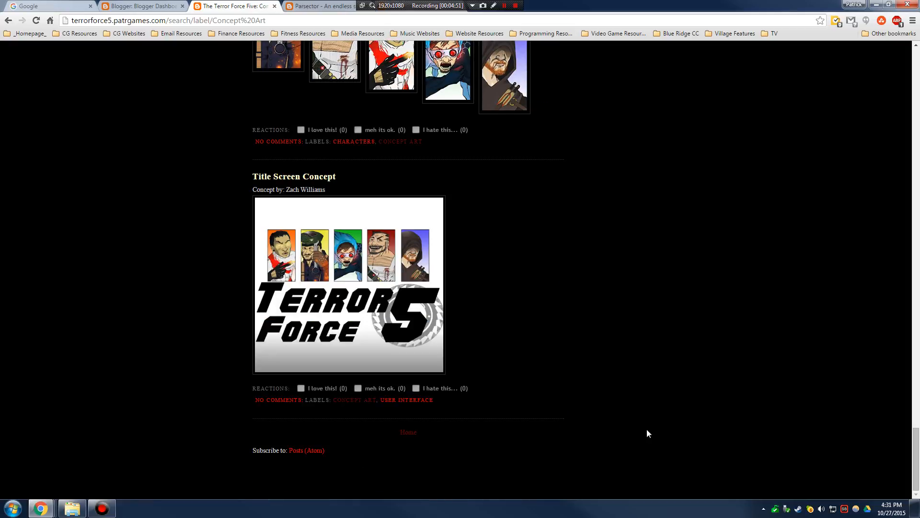
pyautogui.scroll(20, 582, 183)
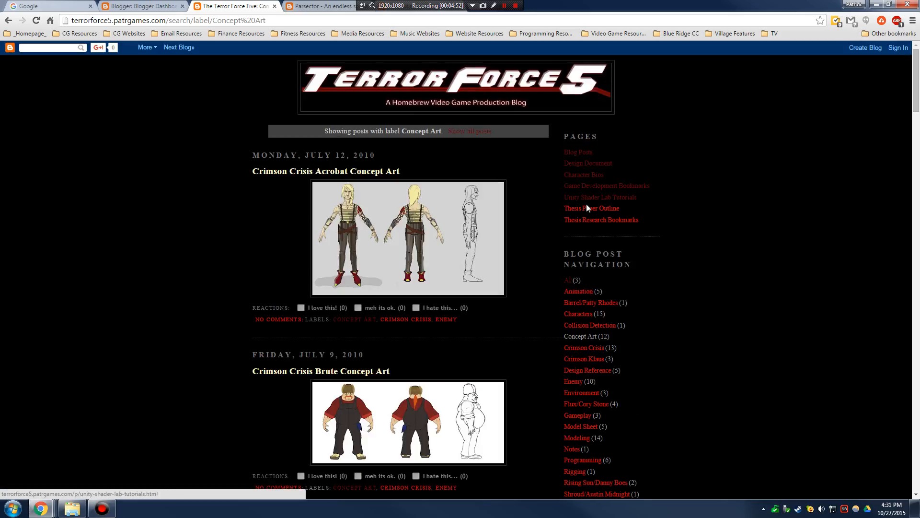
pyautogui.click(319, 5)
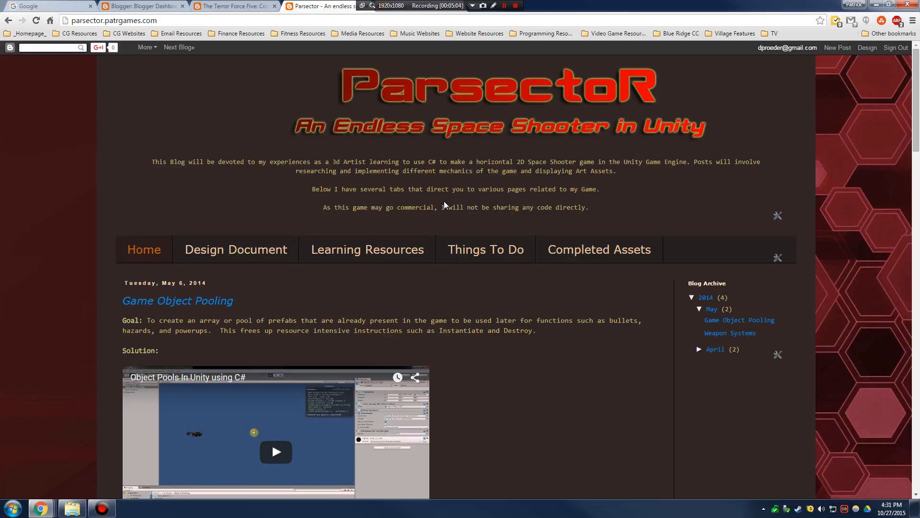
# - View the Parsector Design Document and Learning Resources pages
pyautogui.click(242, 259)
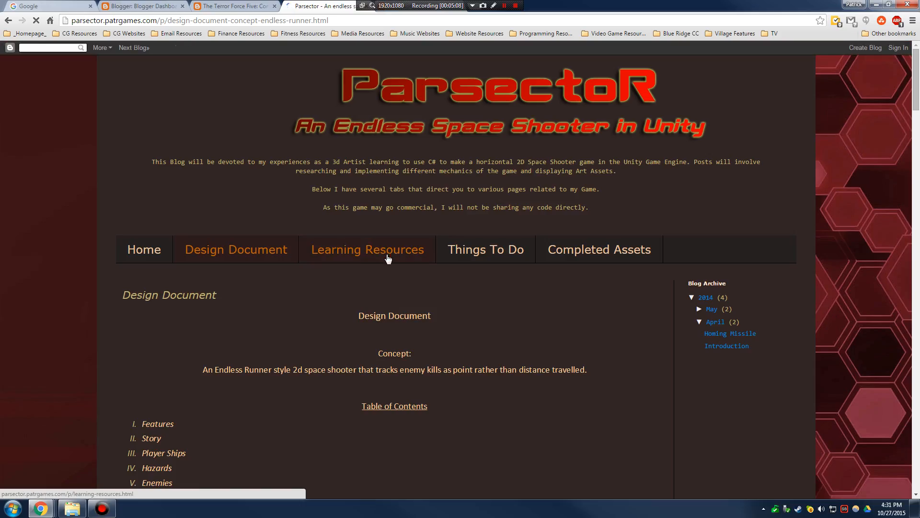
pyautogui.click(355, 253)
pyautogui.scroll(-6, 362, 332)
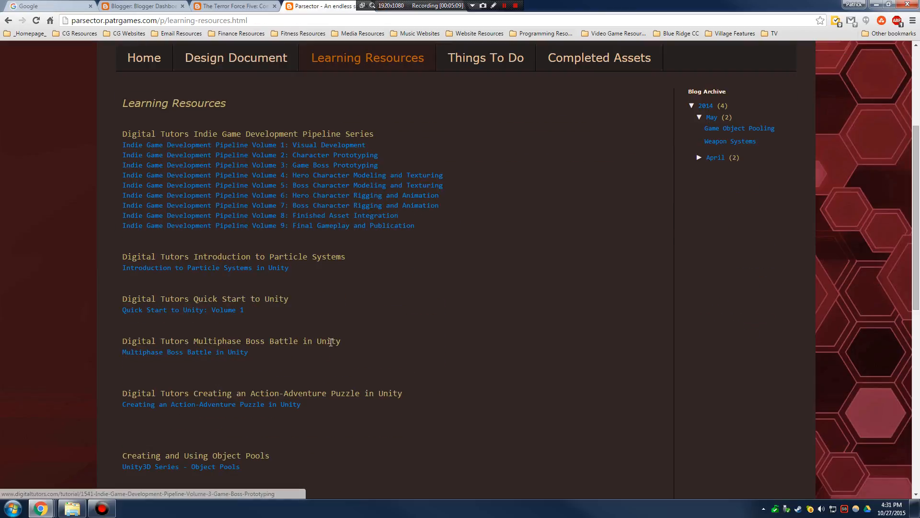
pyautogui.scroll(8, 362, 332)
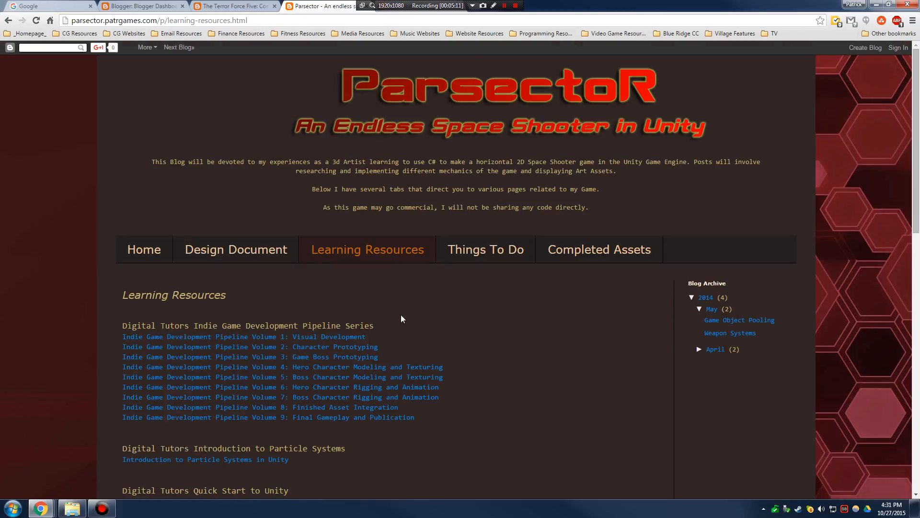
# - Check the Things To Do checklist and Completed Assets, return home, and restore the window size
pyautogui.click(485, 250)
pyautogui.scroll(-5, 401, 300)
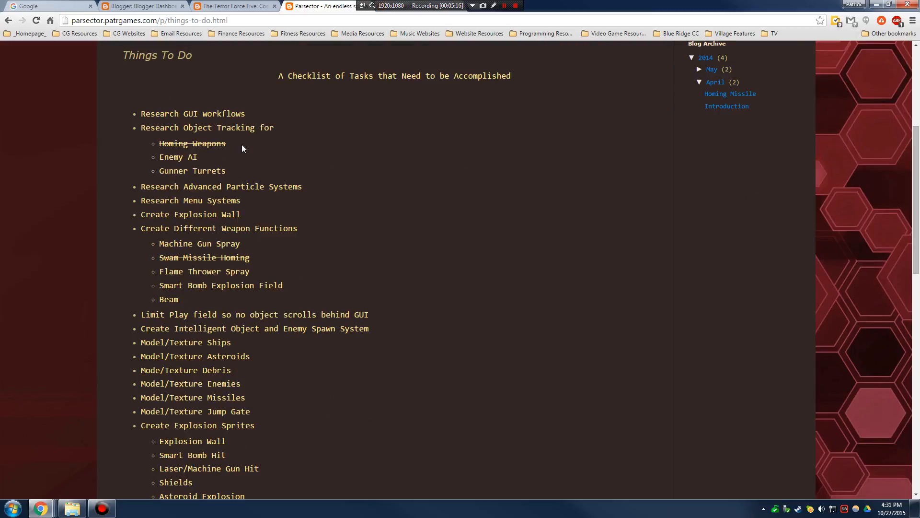
pyautogui.moveTo(243, 148); pyautogui.dragTo(156, 147)
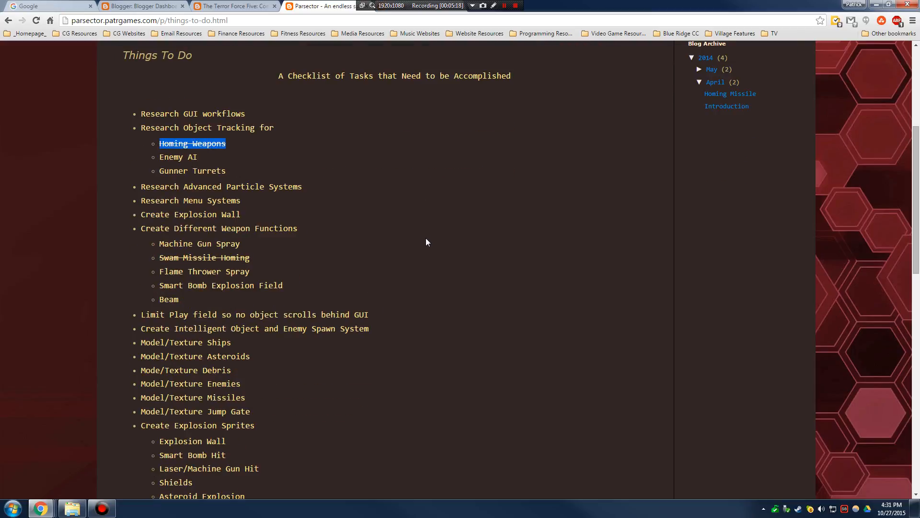
pyautogui.scroll(3, 409, 244)
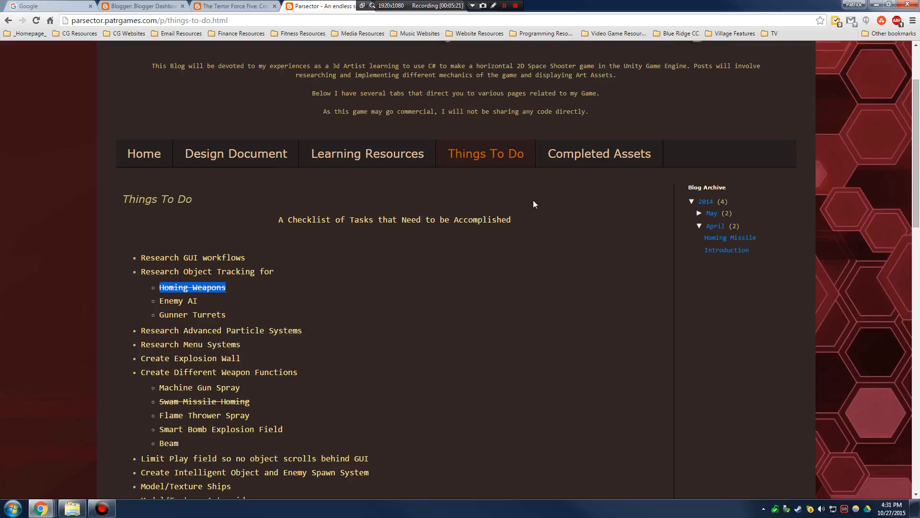
pyautogui.click(586, 154)
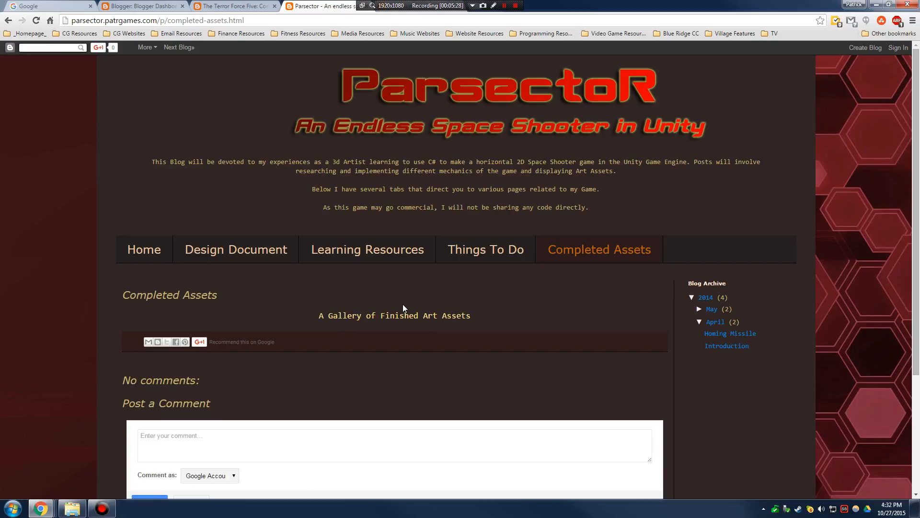
pyautogui.click(146, 252)
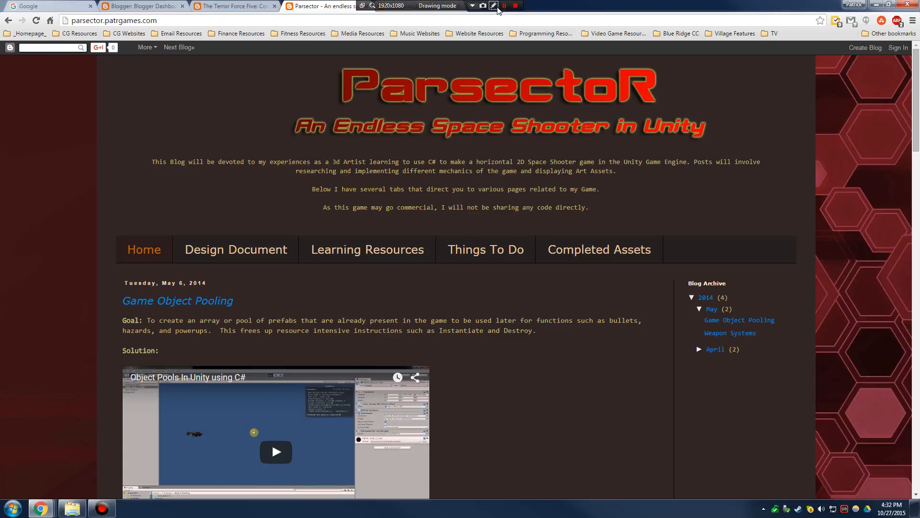
pyautogui.moveTo(537, 6); pyautogui.dragTo(630, 26)
# - Maximize the Ascension blog window and expand its 2013 March archive post list
pyautogui.click(741, 34)
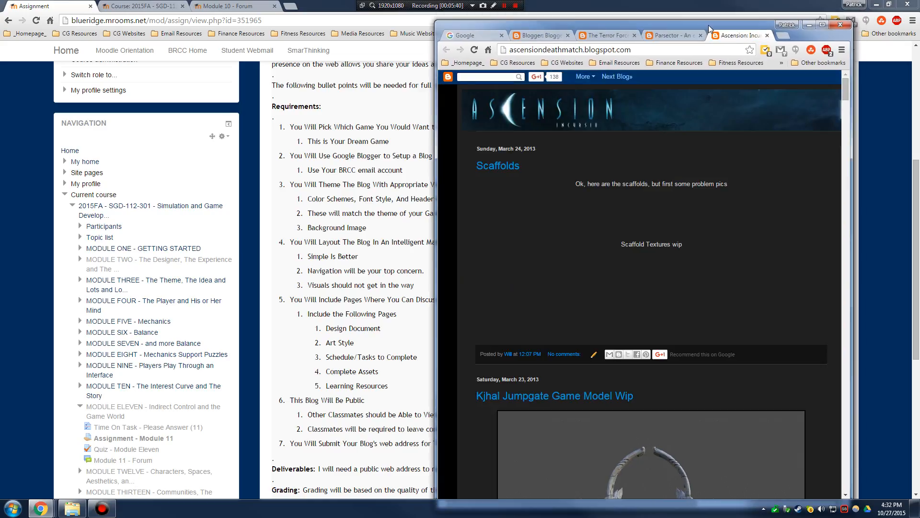
pyautogui.moveTo(715, 25); pyautogui.dragTo(567, 1)
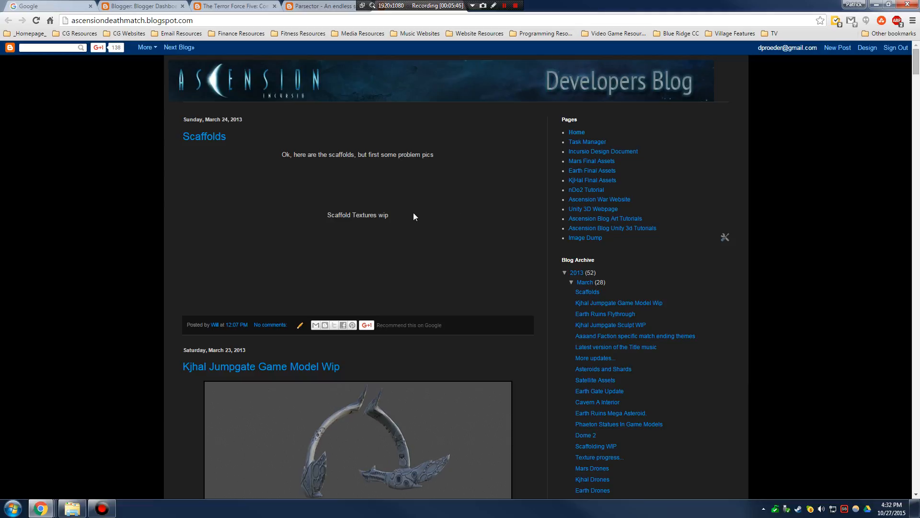
pyautogui.scroll(-4, 465, 217)
pyautogui.scroll(-5, 465, 217)
pyautogui.scroll(9, 475, 213)
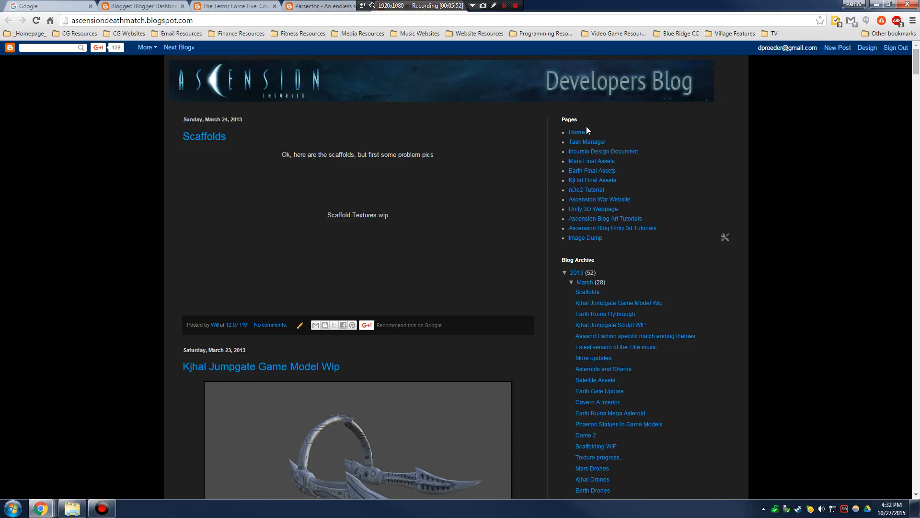
pyautogui.click(571, 284)
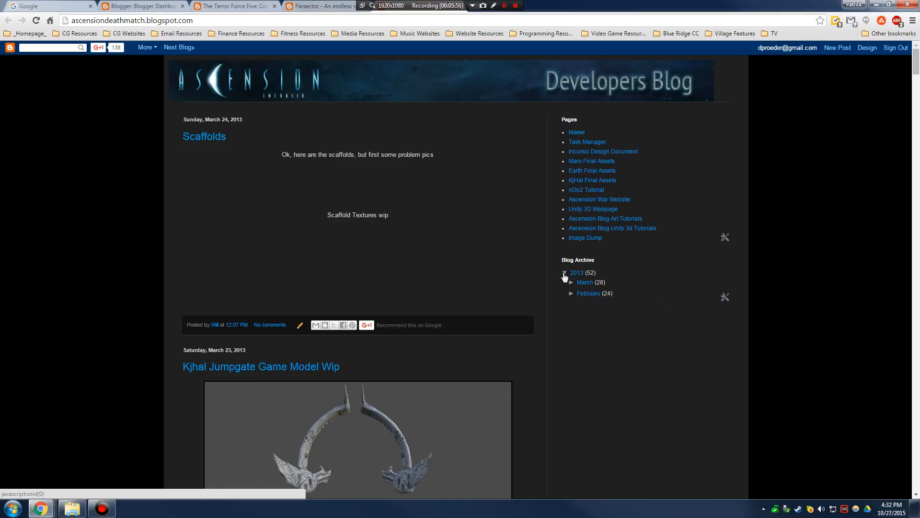
pyautogui.click(565, 273)
pyautogui.click(565, 274)
pyautogui.click(572, 282)
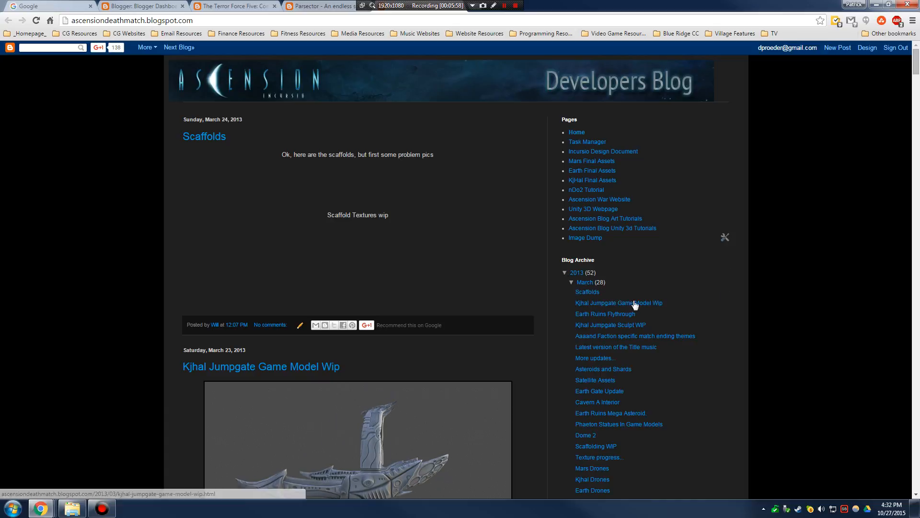
pyautogui.scroll(-3, 632, 306)
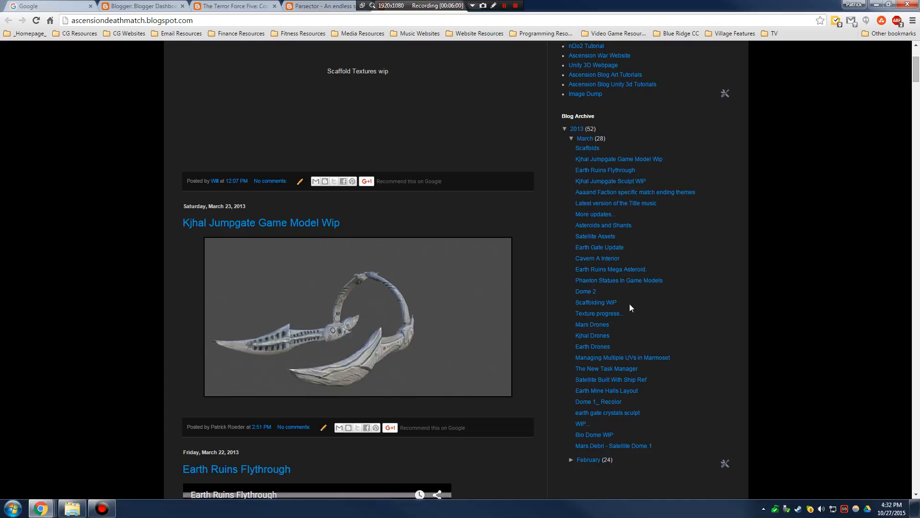
pyautogui.scroll(3, 629, 303)
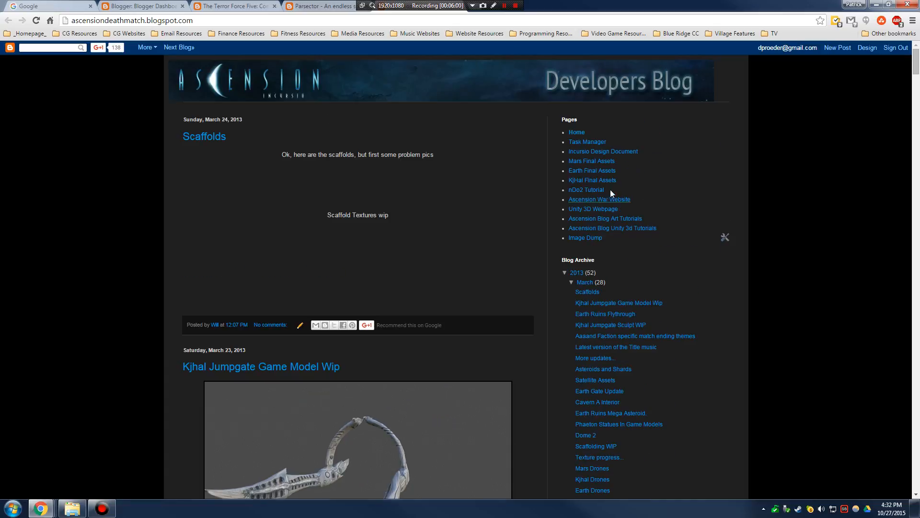
# - View the Mars Final Assets and Ascension War Website pages, then return to Mars Final Assets
pyautogui.click(599, 161)
pyautogui.scroll(-7, 473, 223)
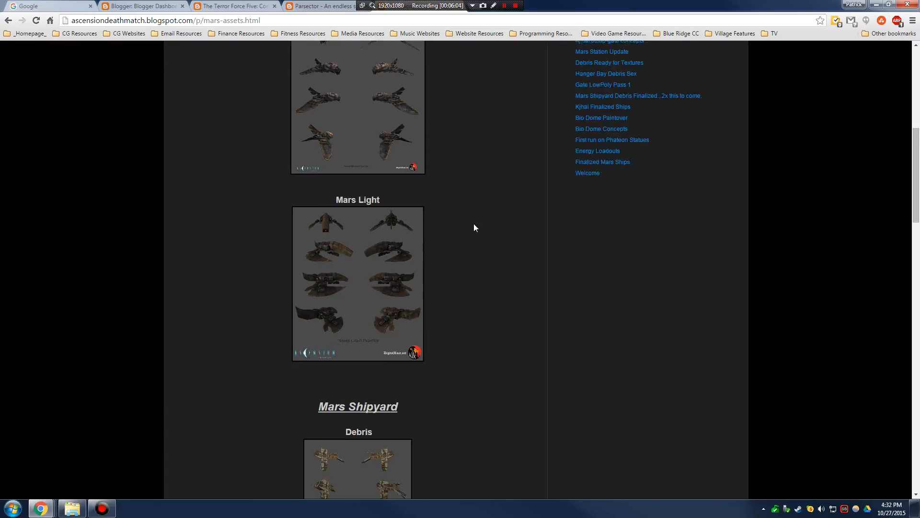
pyautogui.scroll(-20, 474, 228)
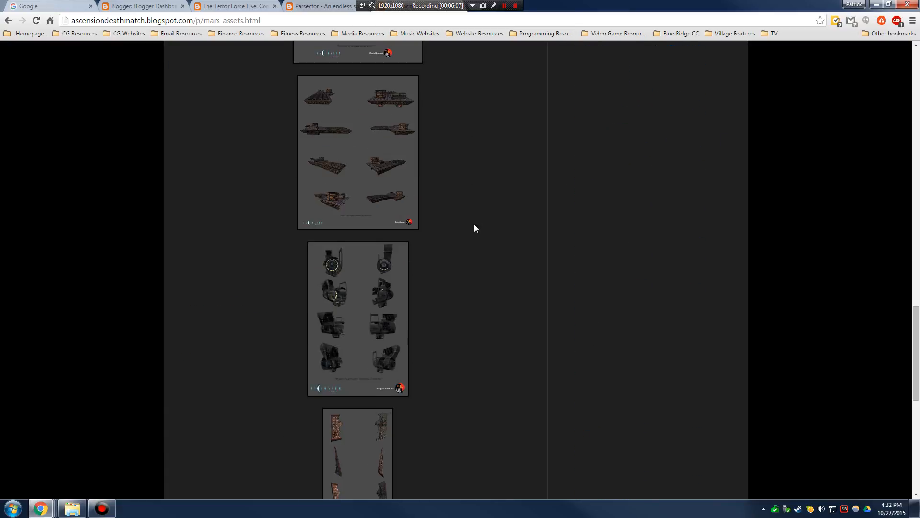
pyautogui.scroll(-5, 475, 227)
pyautogui.scroll(20, 503, 314)
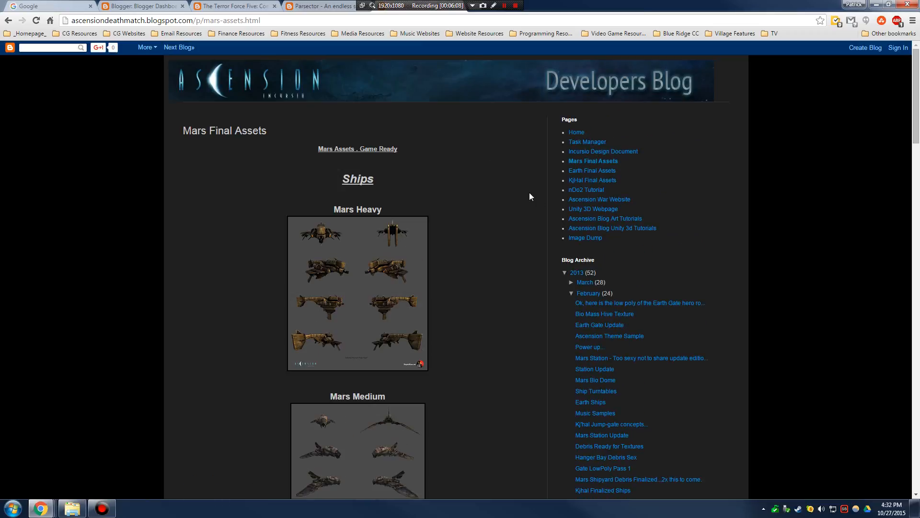
pyautogui.click(600, 200)
pyautogui.click(8, 22)
# - Look over the nDo2 Tutorial page, then go back to Mars Final Assets
pyautogui.click(594, 192)
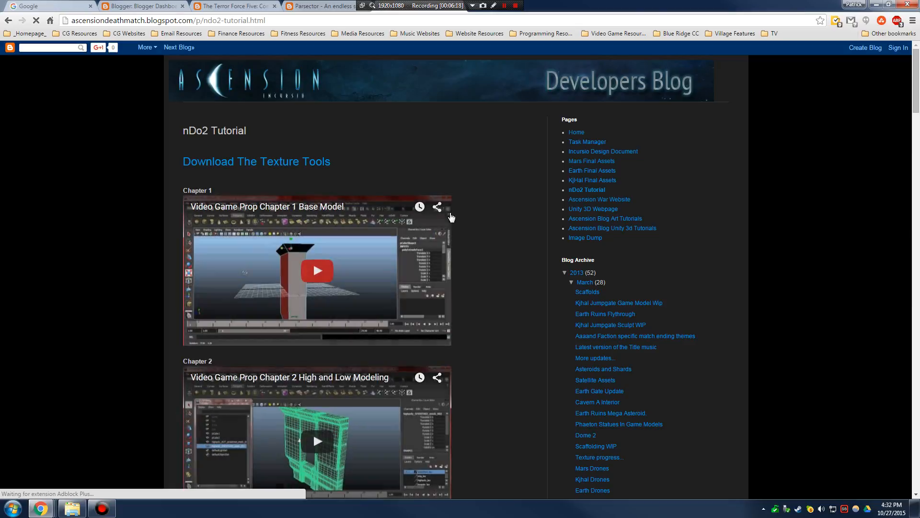
pyautogui.scroll(-4, 513, 207)
pyautogui.scroll(-4, 514, 210)
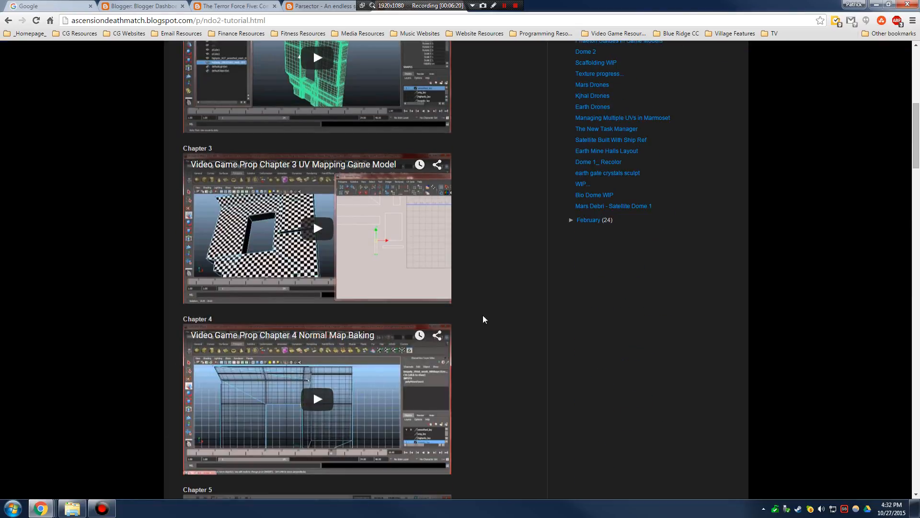
pyautogui.scroll(8, 499, 301)
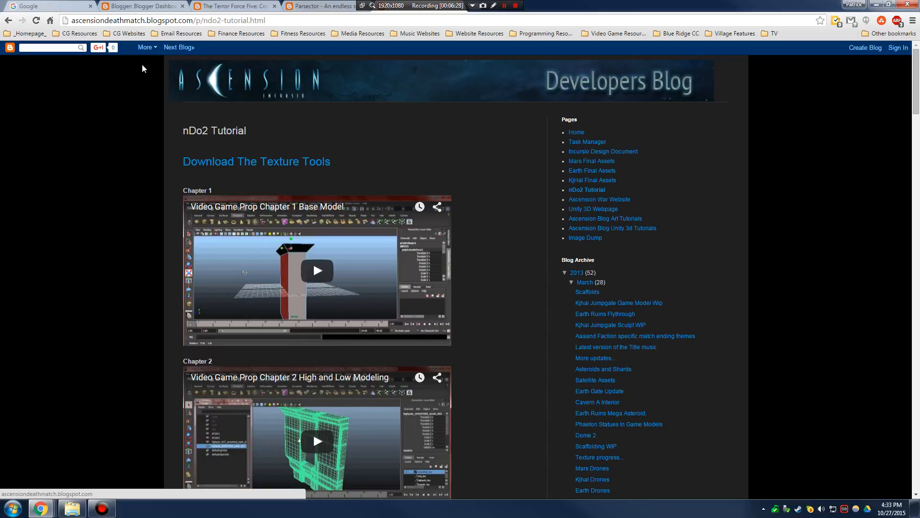
pyautogui.click(9, 22)
# - Cycle through the Terror Force Five, Dashboard and Parsector tabs, restoring then maximizing the window
pyautogui.click(240, 5)
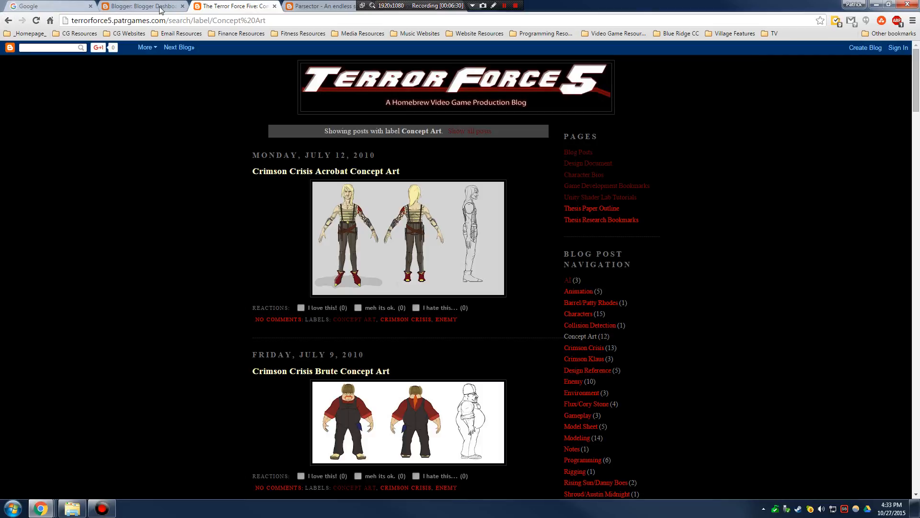
pyautogui.click(161, 7)
pyautogui.click(297, 6)
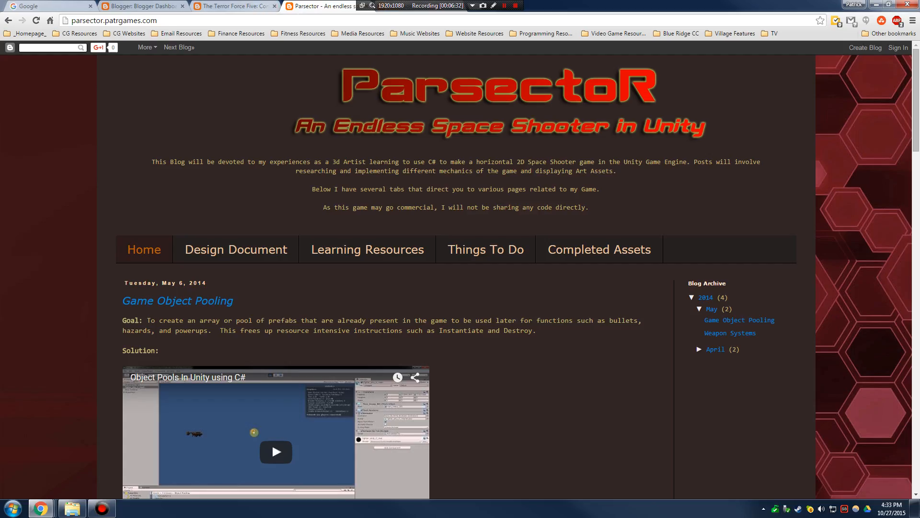
pyautogui.doubleClick(572, 10)
pyautogui.click(424, 6)
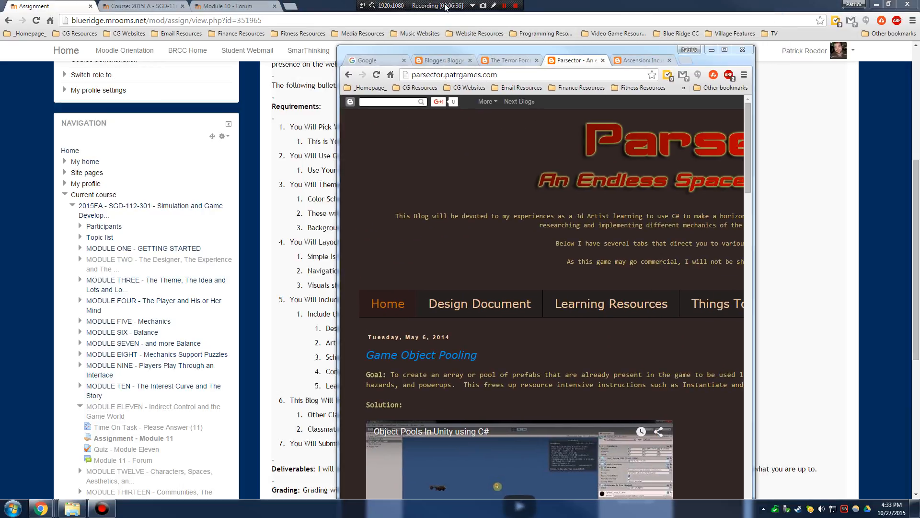
pyautogui.doubleClick(432, 50)
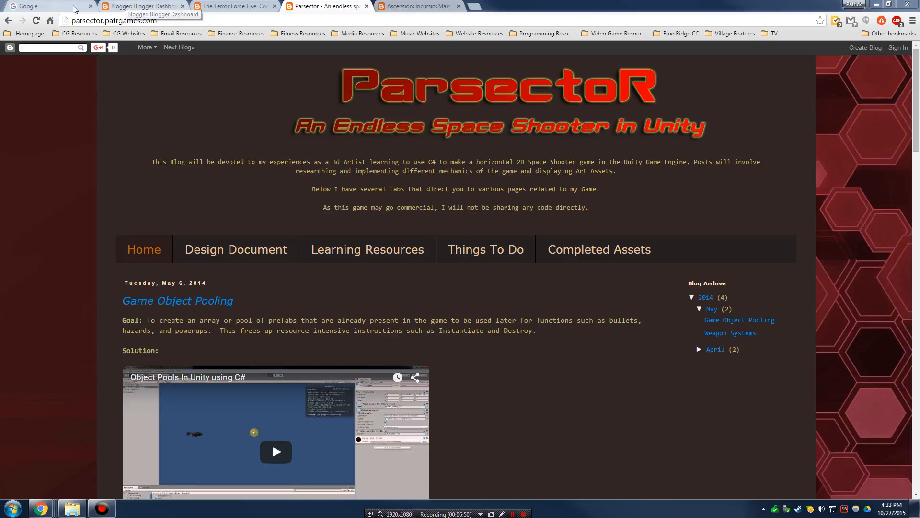
# - Close the Dashboard, Terror Force Five, Parsector and Ascension tabs, leaving Google open
pyautogui.hotkey('ctrl', '1')
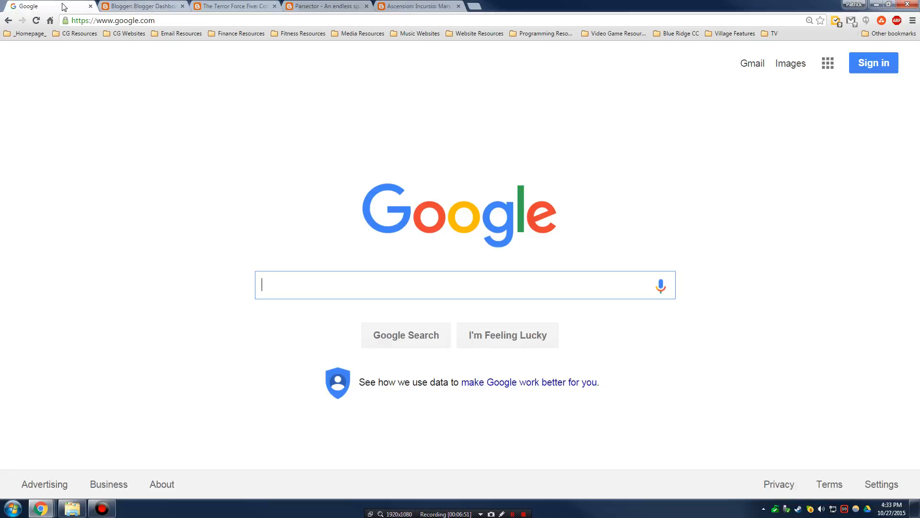
pyautogui.click(168, 6)
pyautogui.click(183, 7)
pyautogui.click(184, 7)
pyautogui.click(184, 6)
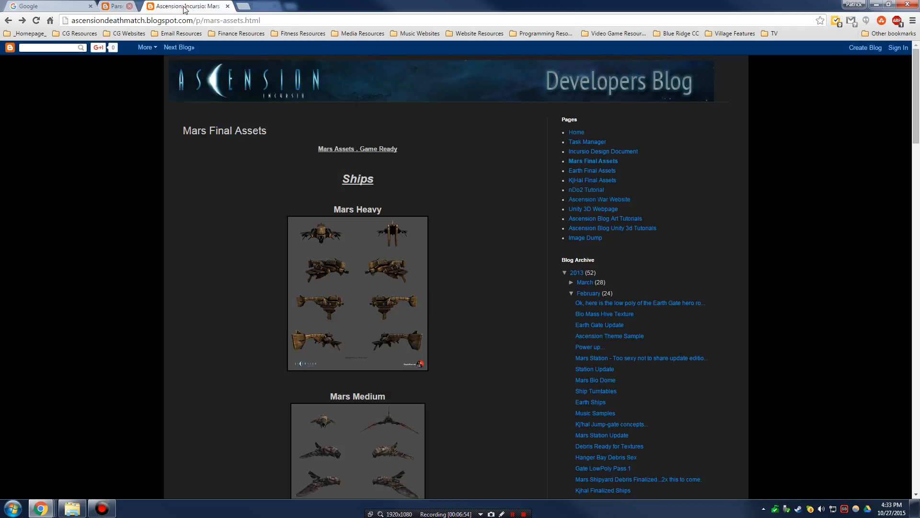
pyautogui.click(182, 7)
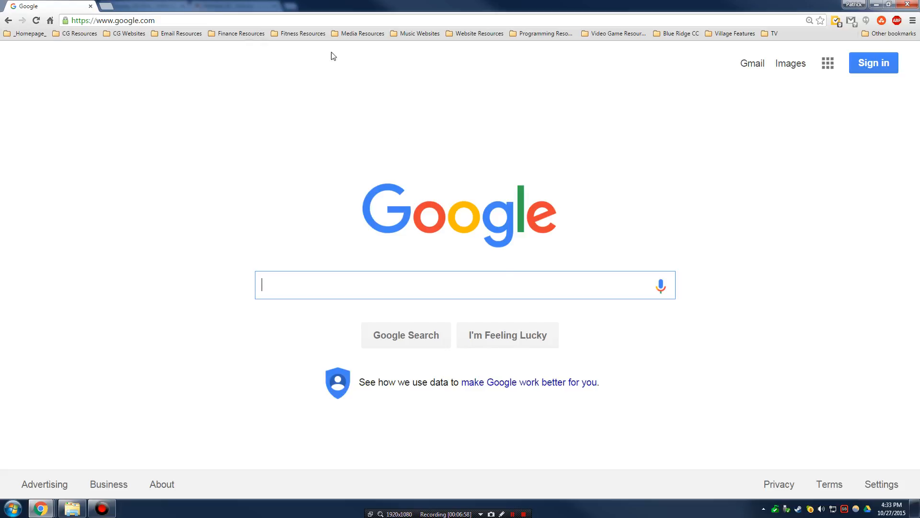
# - Sign in with the school account's saved password and show the Google apps panel
pyautogui.click(872, 66)
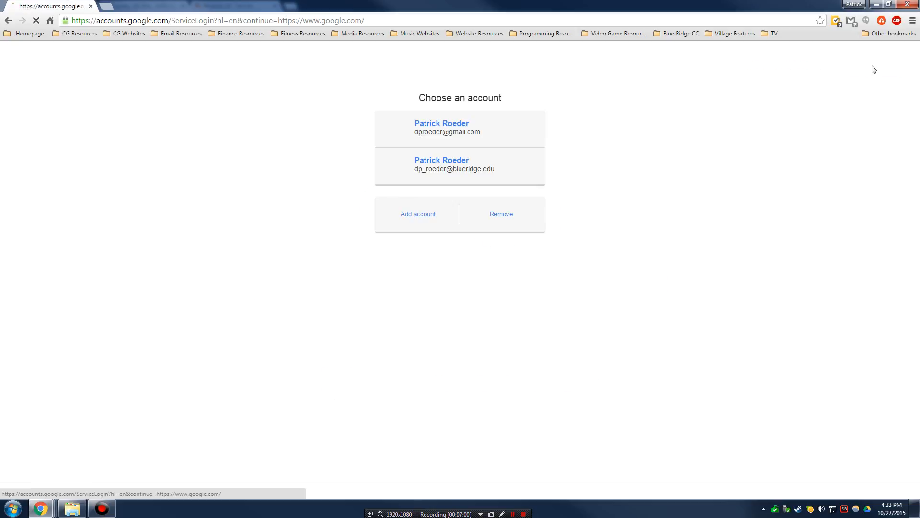
pyautogui.click(477, 171)
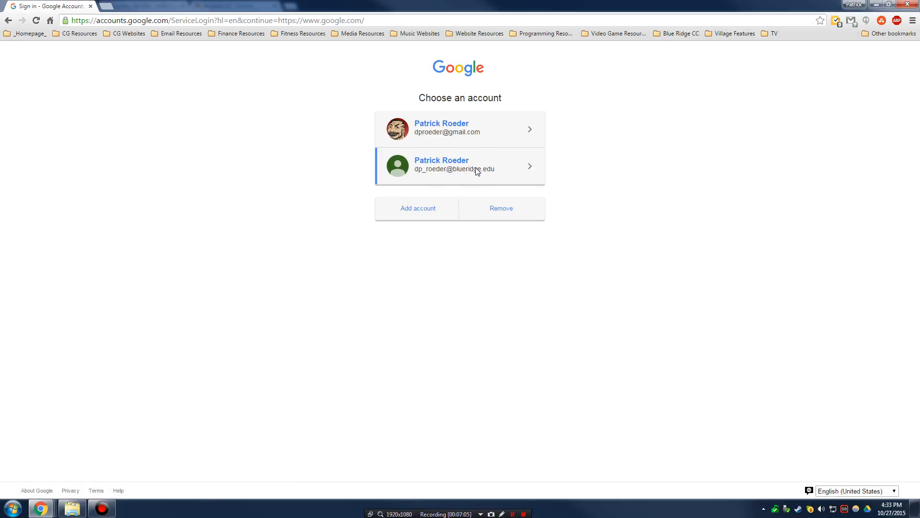
pyautogui.click(475, 282)
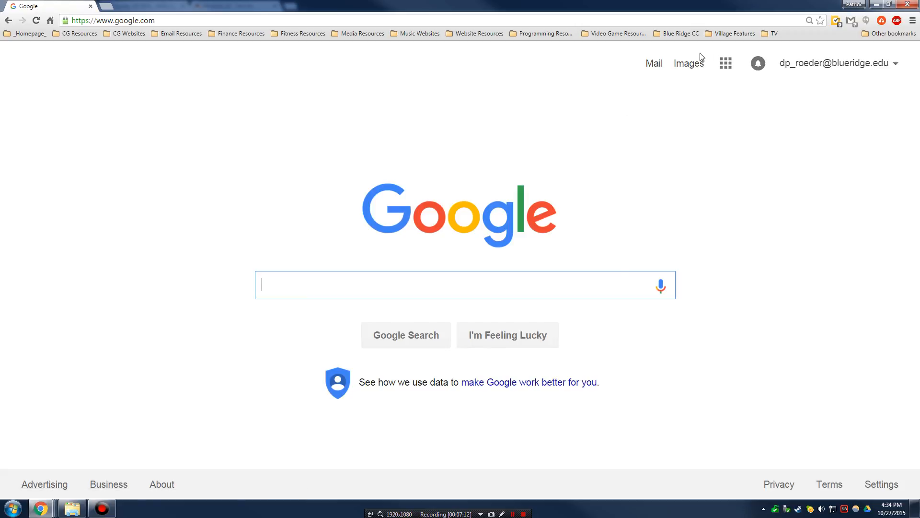
pyautogui.click(727, 65)
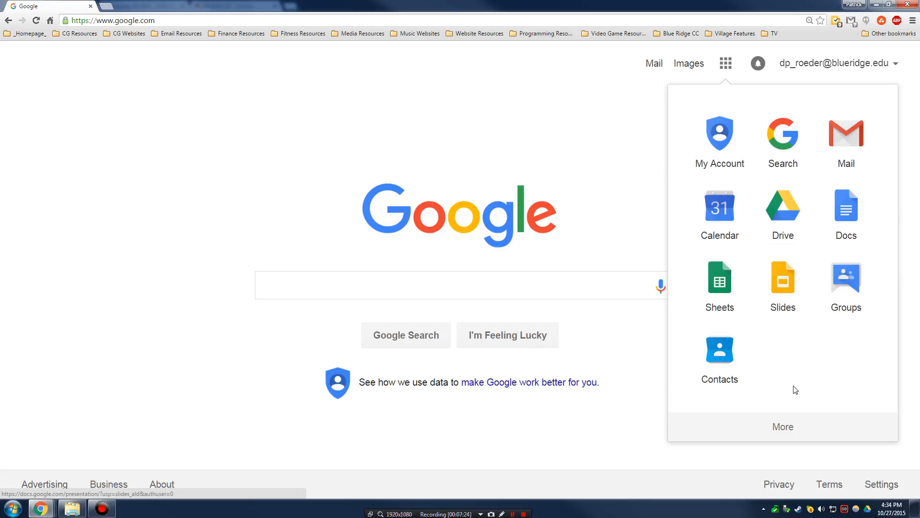
# - Browse the full list of Google products via More and Even more from Google
pyautogui.click(801, 435)
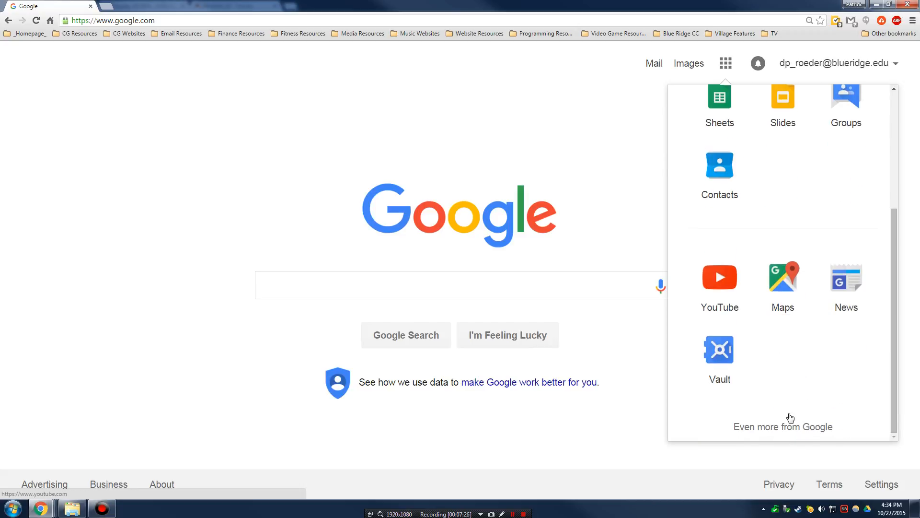
pyautogui.scroll(5, 787, 323)
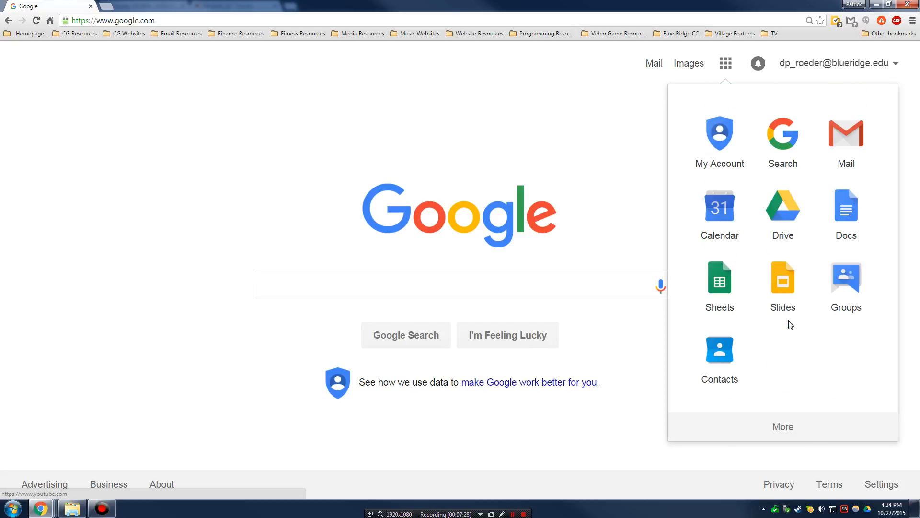
pyautogui.scroll(-3, 787, 317)
pyautogui.scroll(-1, 767, 407)
pyautogui.click(790, 424)
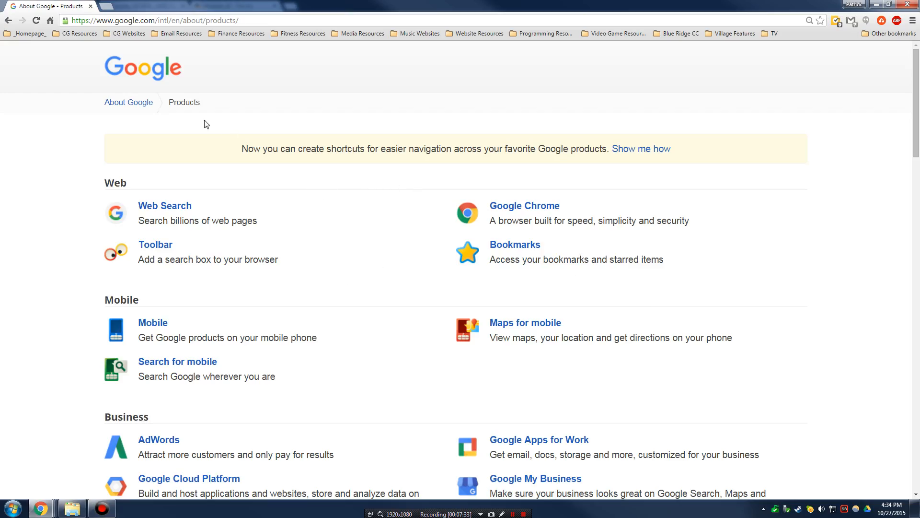
pyautogui.scroll(-4, 291, 182)
pyautogui.scroll(3, 347, 208)
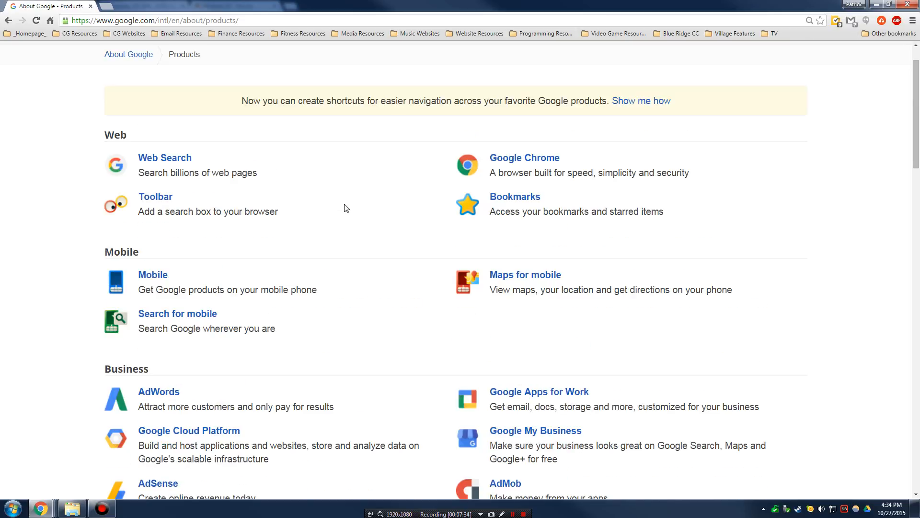
pyautogui.scroll(-3, 361, 205)
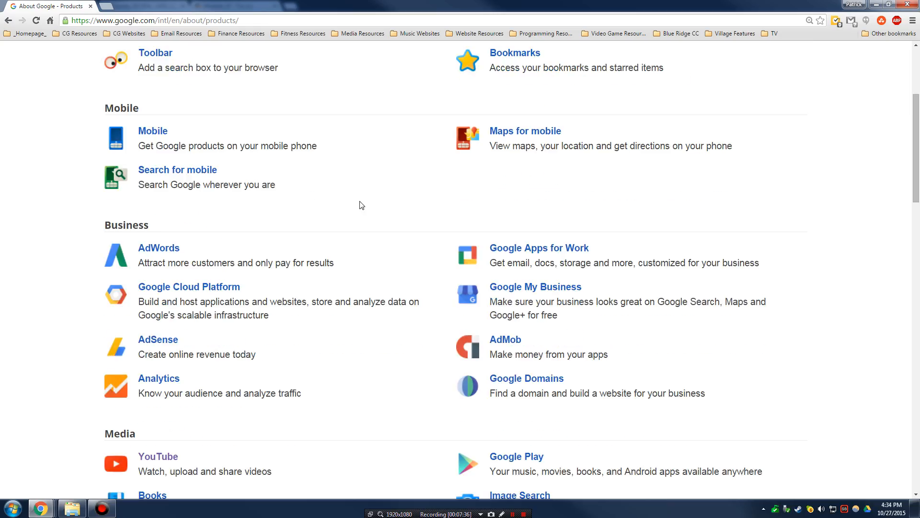
pyautogui.scroll(-6, 361, 206)
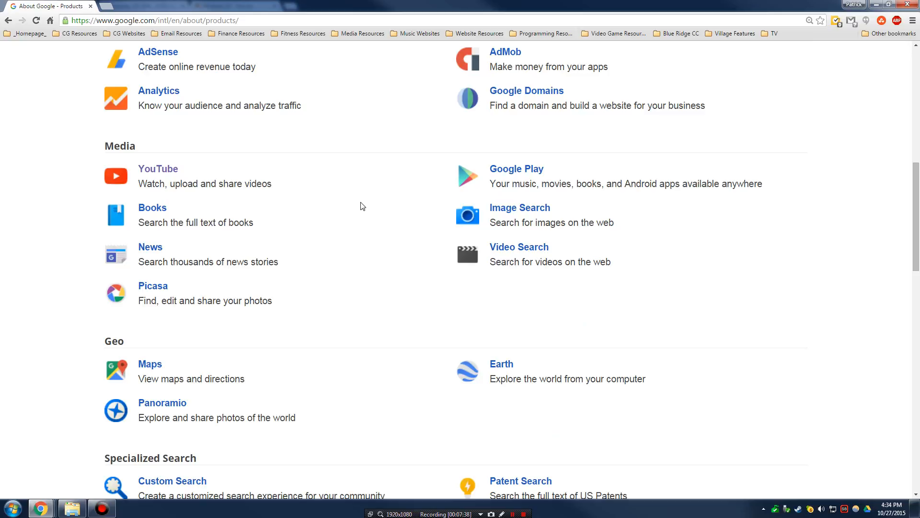
pyautogui.scroll(-4, 358, 262)
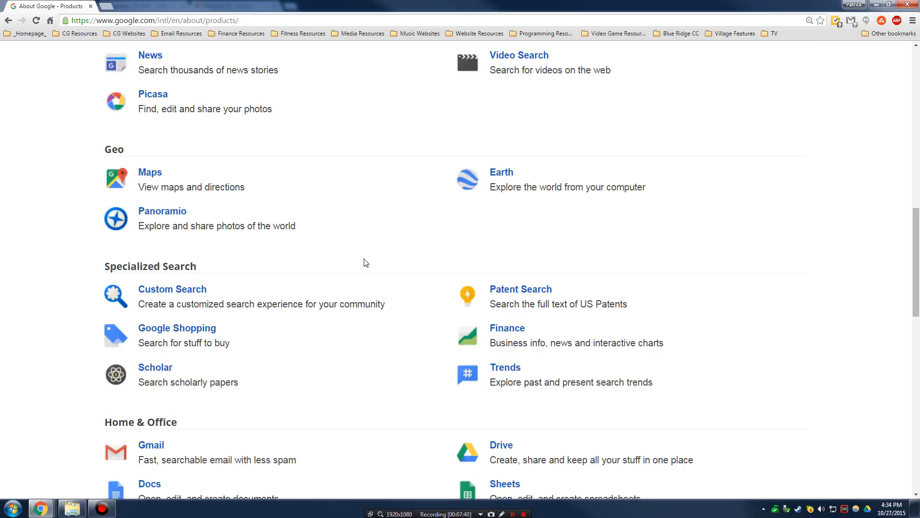
pyautogui.scroll(14, 366, 263)
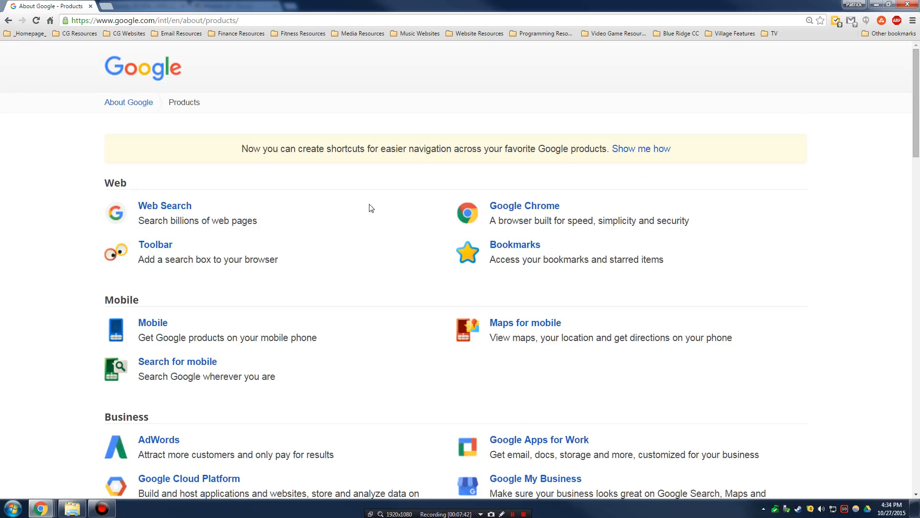
# - Search 'google blooger' from the address bar and open the Blogger result
pyautogui.click(225, 20)
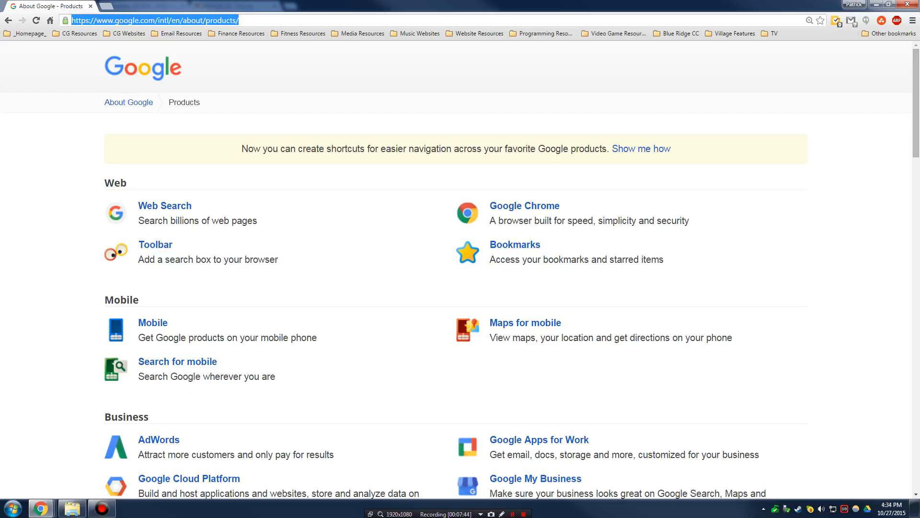
pyautogui.write('google blooger')
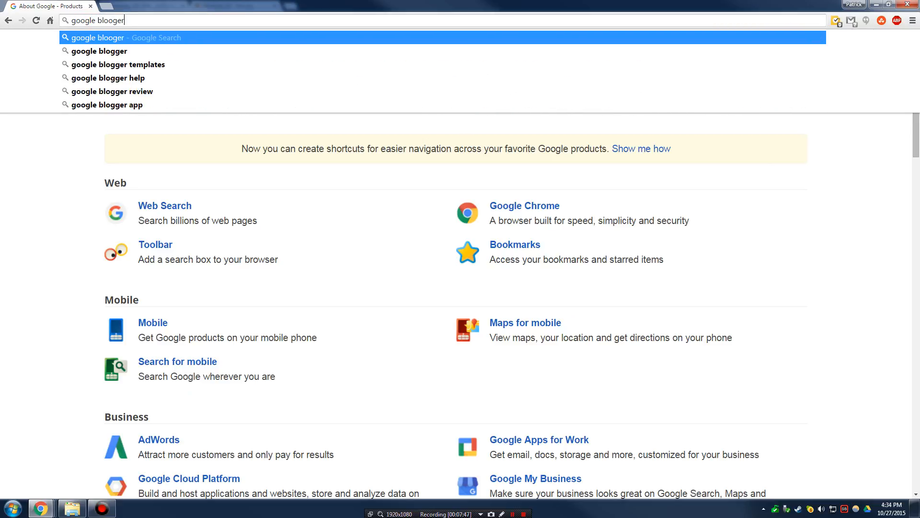
pyautogui.press('Return')
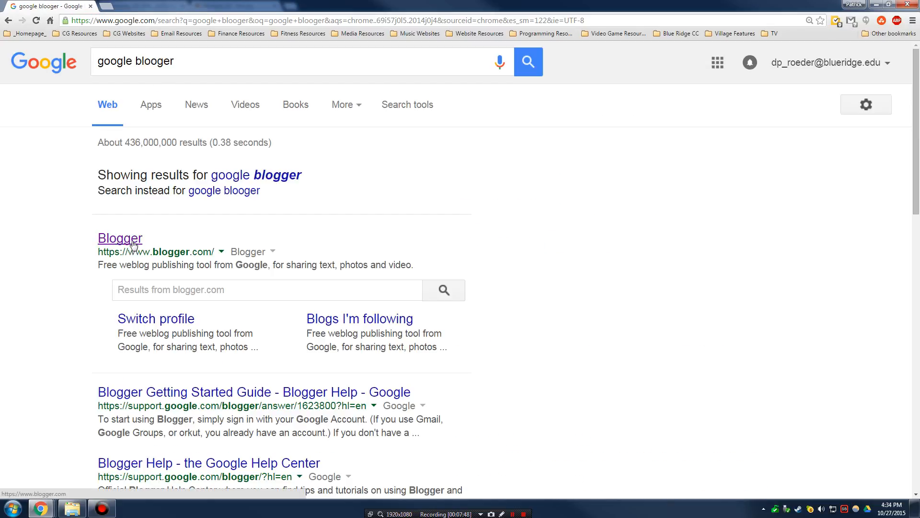
pyautogui.click(132, 243)
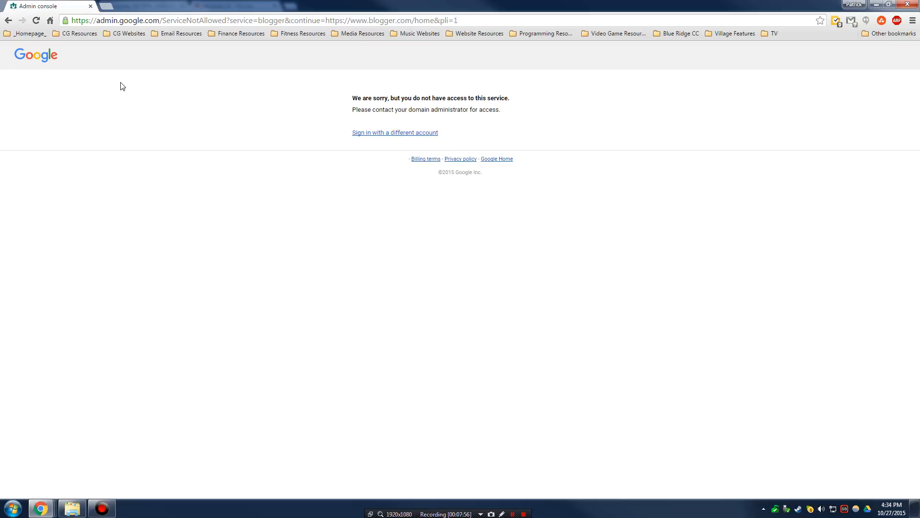
# - Open Blogger from the 'google blogger' results and see that the school account is denied access
pyautogui.click(8, 21)
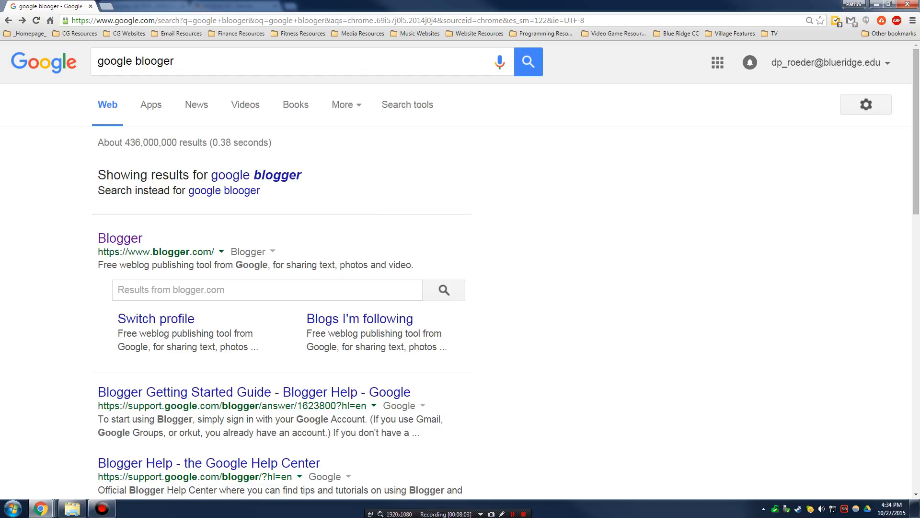
pyautogui.click(512, 514)
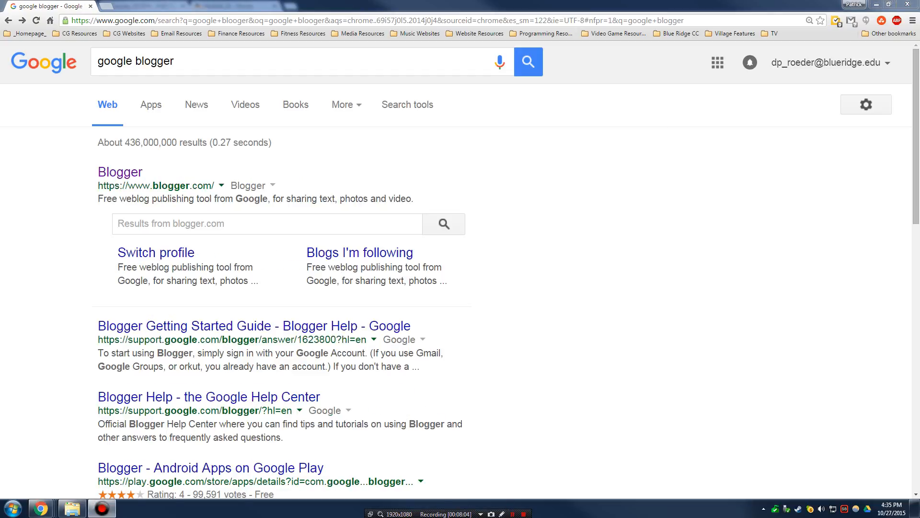
pyautogui.click(119, 173)
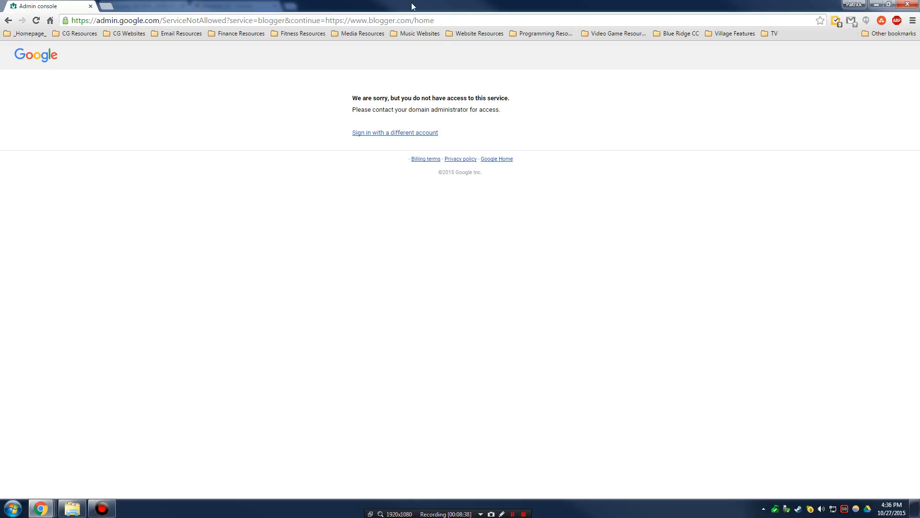
pyautogui.moveTo(400, 4); pyautogui.dragTo(381, 4)
pyautogui.moveTo(264, 9); pyautogui.dragTo(470, 3)
# - Sign out of the school account, sign in with the personal Gmail account, and open Blogger
pyautogui.click(8, 20)
pyautogui.click(876, 69)
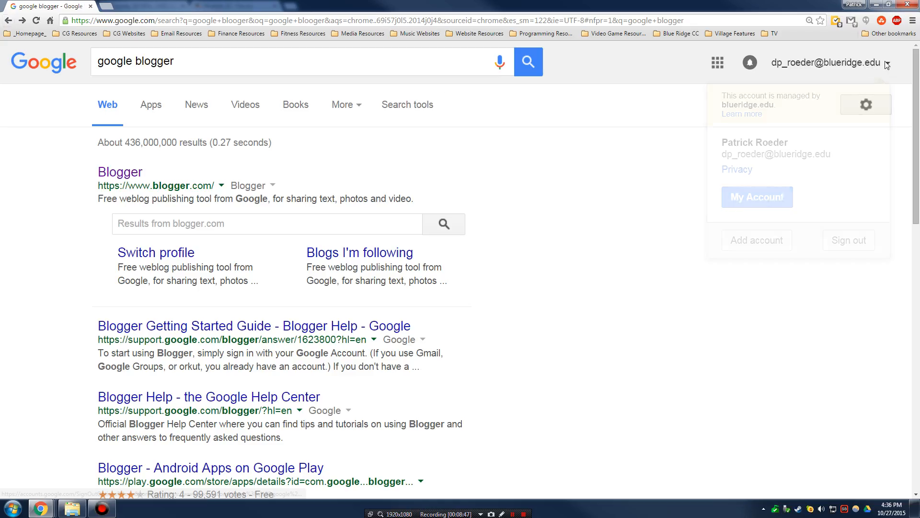
pyautogui.click(791, 241)
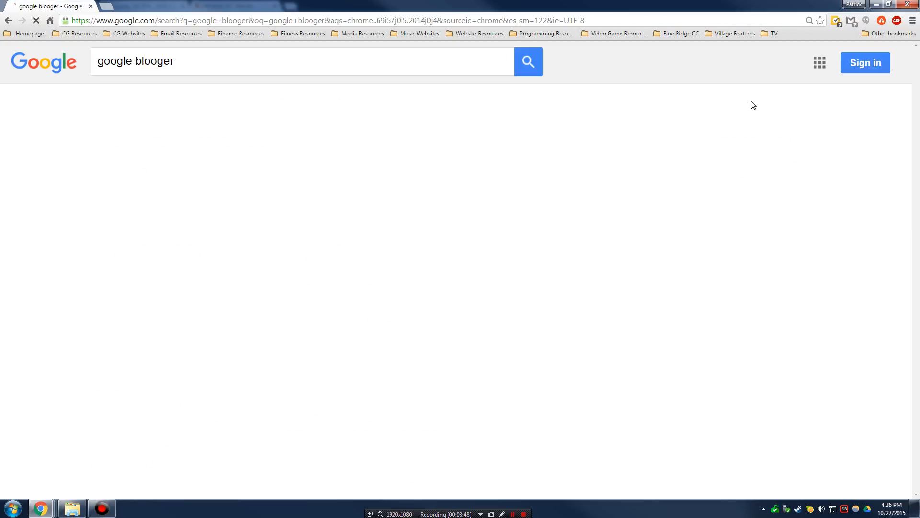
pyautogui.click(876, 65)
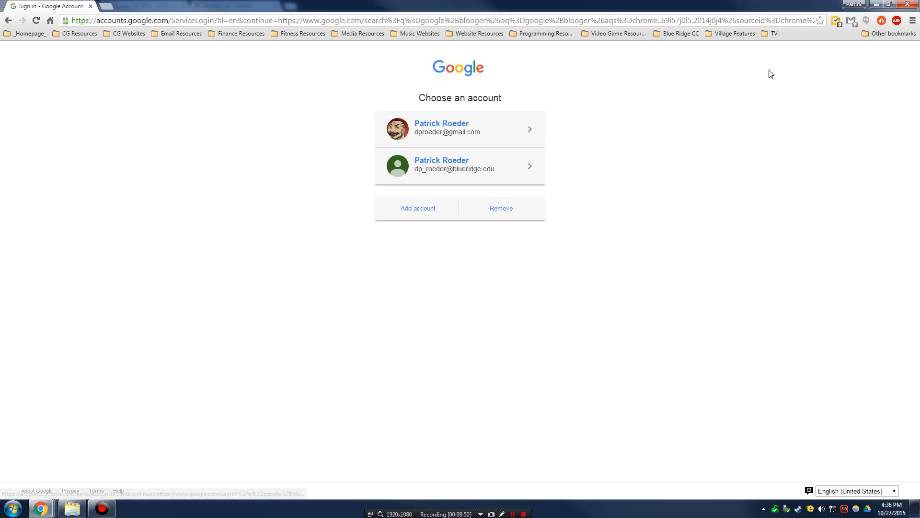
pyautogui.click(476, 130)
pyautogui.click(467, 284)
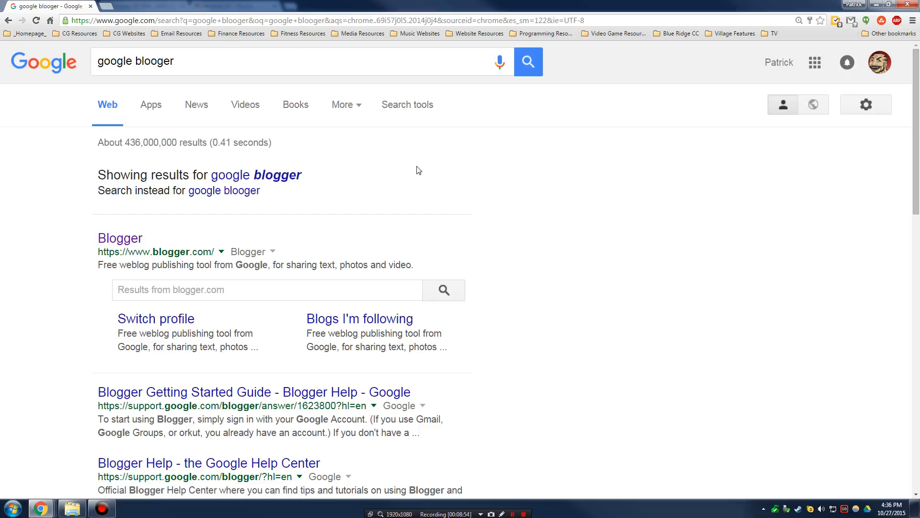
pyautogui.click(134, 239)
pyautogui.click(129, 242)
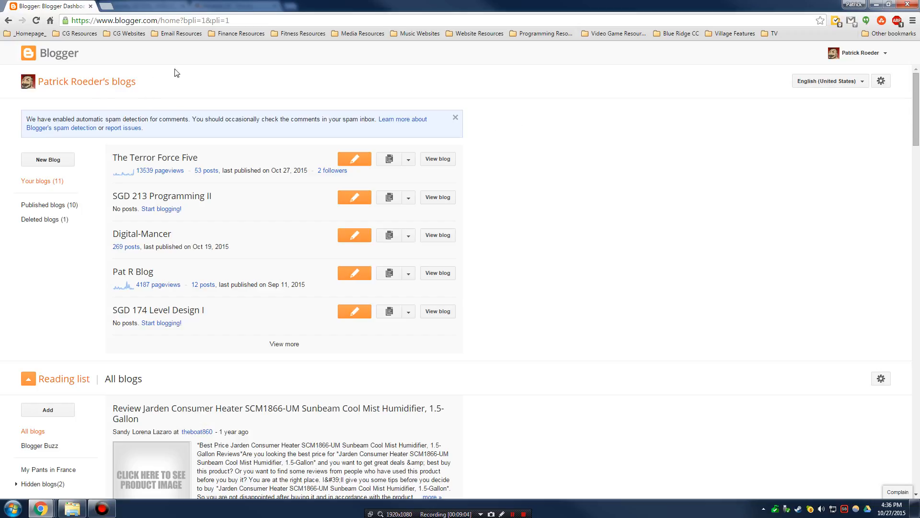
# - Expand the dashboard list to see all of the account's existing blogs
pyautogui.click(280, 344)
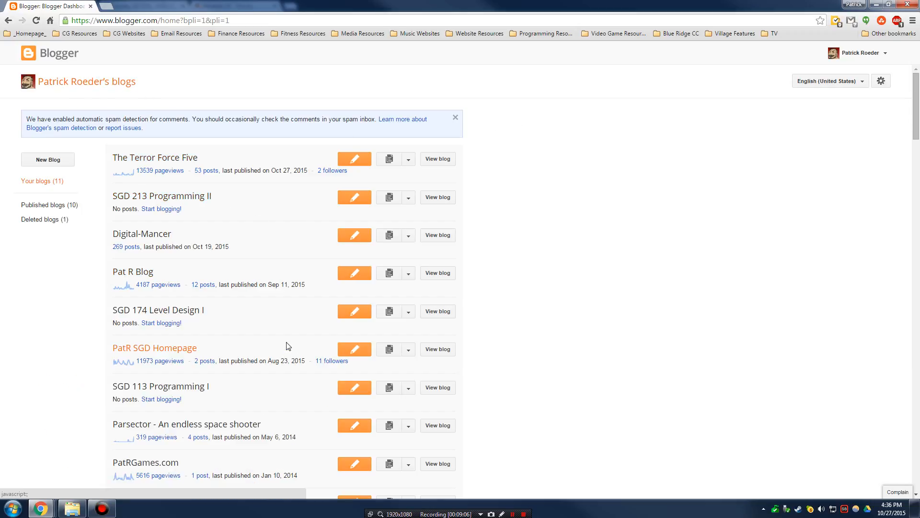
pyautogui.scroll(-3, 288, 335)
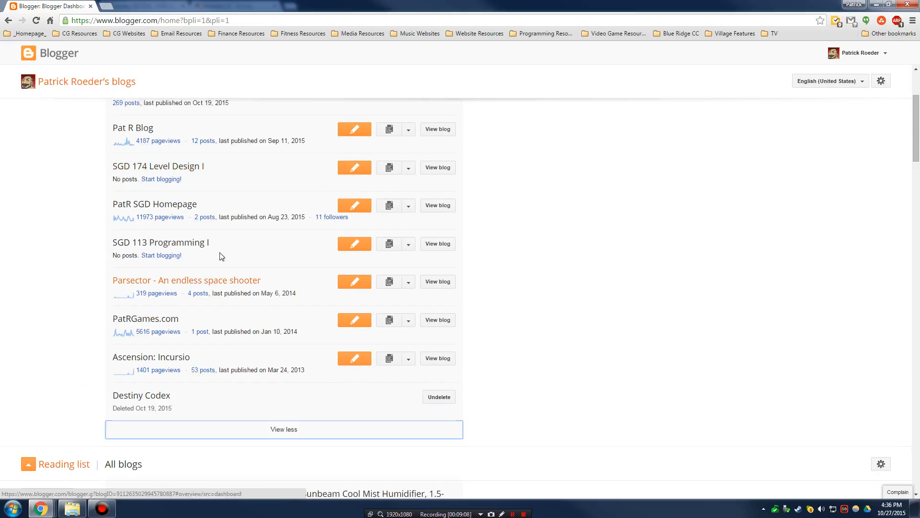
pyautogui.scroll(5, 200, 226)
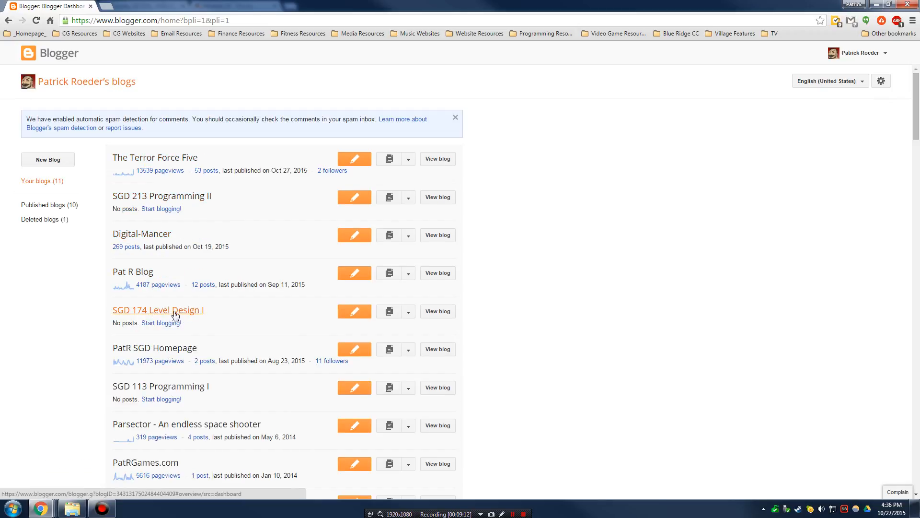
# - Start a new blog titled 'SGD 112 - Dream Game' and move to the empty Address field
pyautogui.click(56, 162)
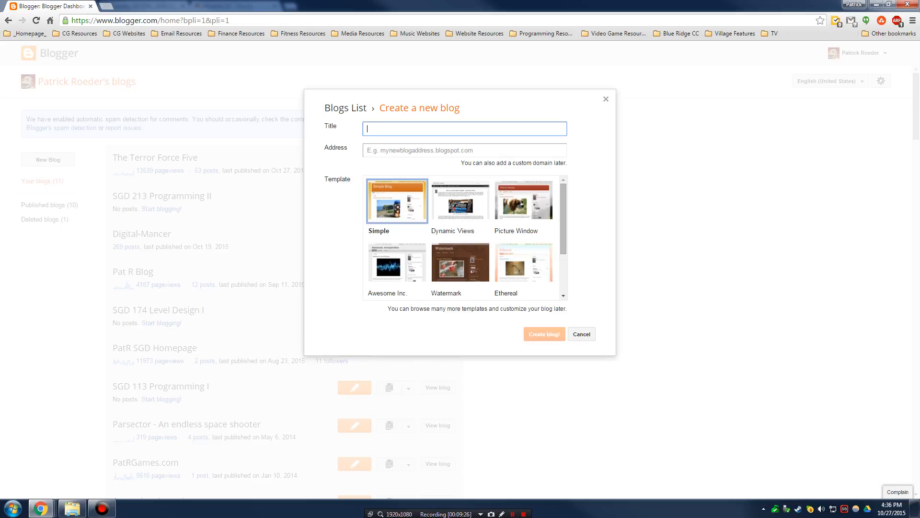
pyautogui.write('SGD 112')
pyautogui.moveTo(267, 5); pyautogui.dragTo(362, 218)
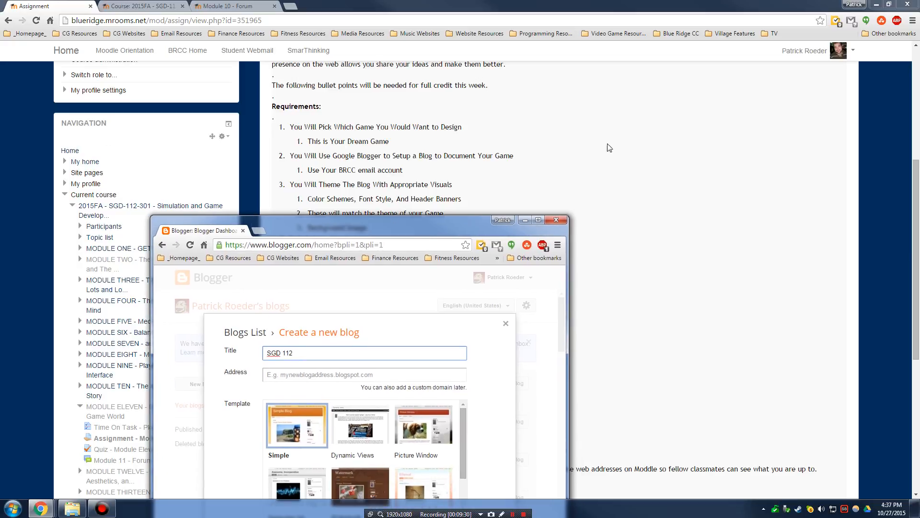
pyautogui.scroll(5, 608, 143)
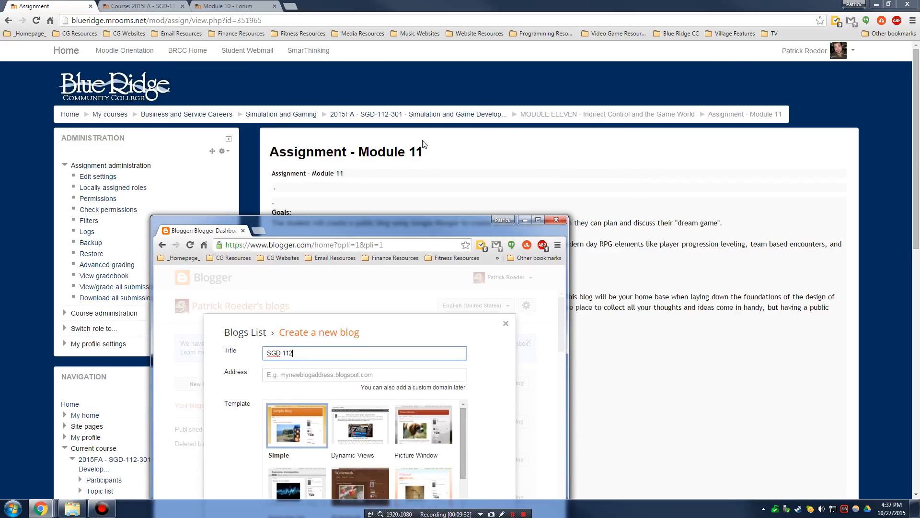
pyautogui.doubleClick(409, 220)
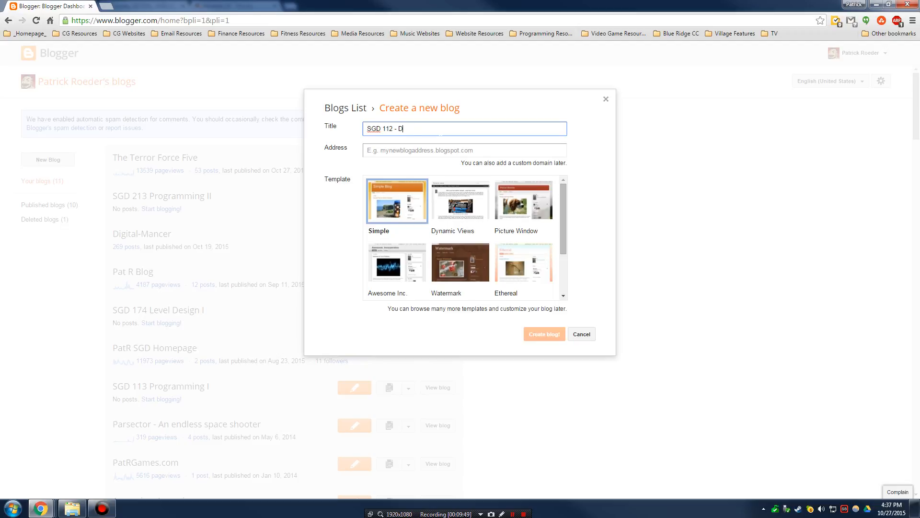
pyautogui.press('BackSpace')
pyautogui.press('BackSpace')
pyautogui.press('BackSpace')
pyautogui.press('Tab')
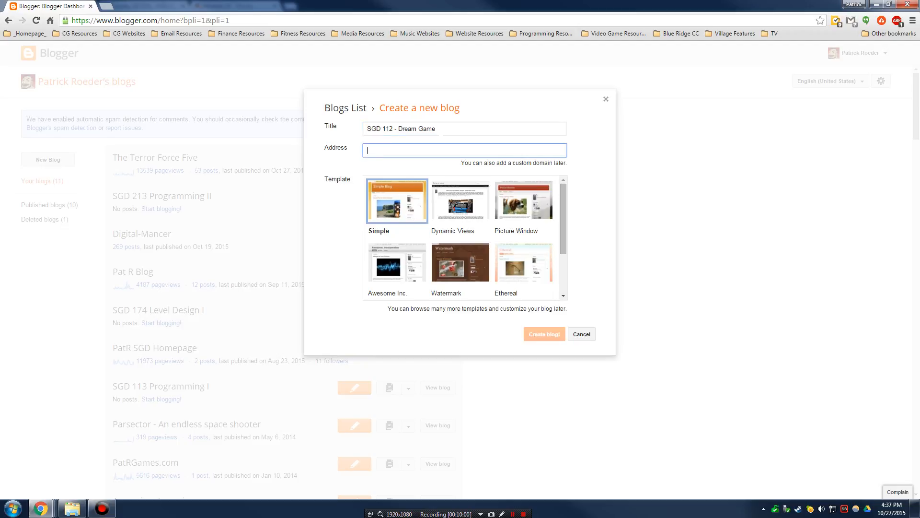
# - Enter 'sgd112dreamgame' plus the author's name as the address and try creating the blog
pyautogui.write('sgd1')
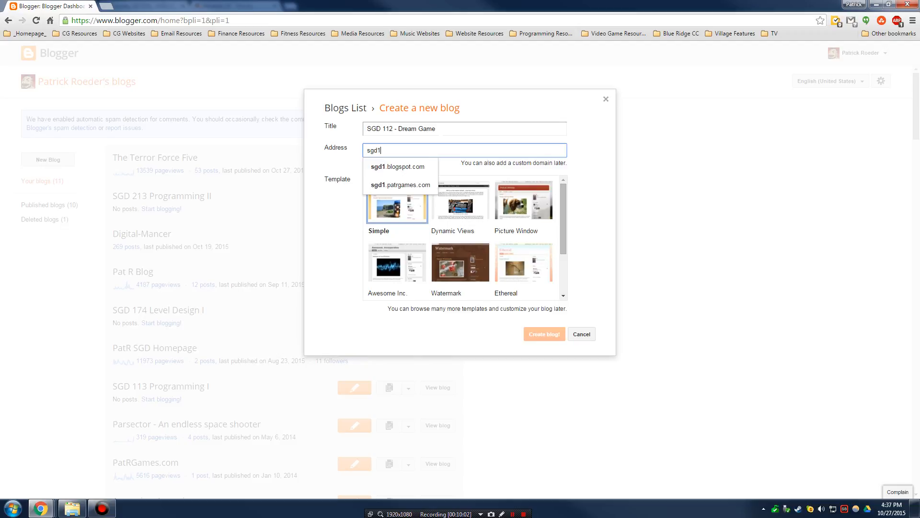
pyautogui.write('12dreamgame')
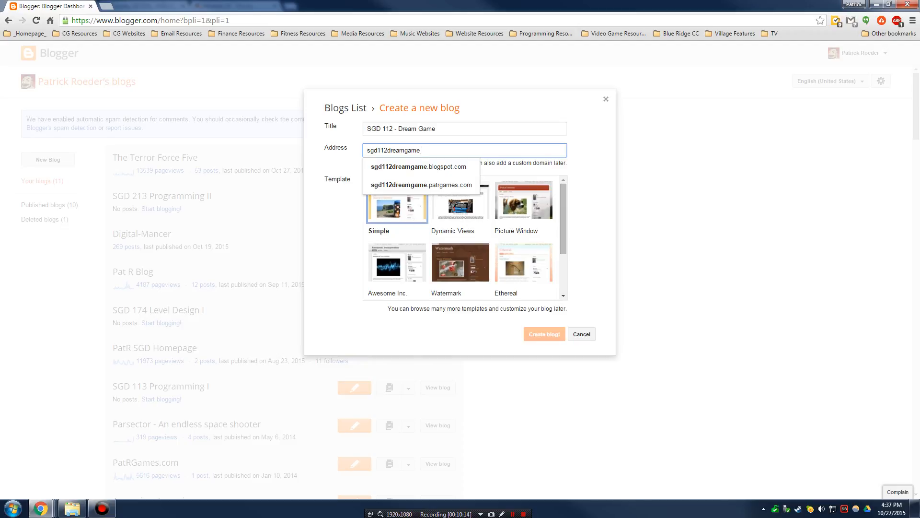
pyautogui.moveTo(421, 151); pyautogui.dragTo(355, 152)
pyautogui.click(432, 152)
pyautogui.write('patrickro')
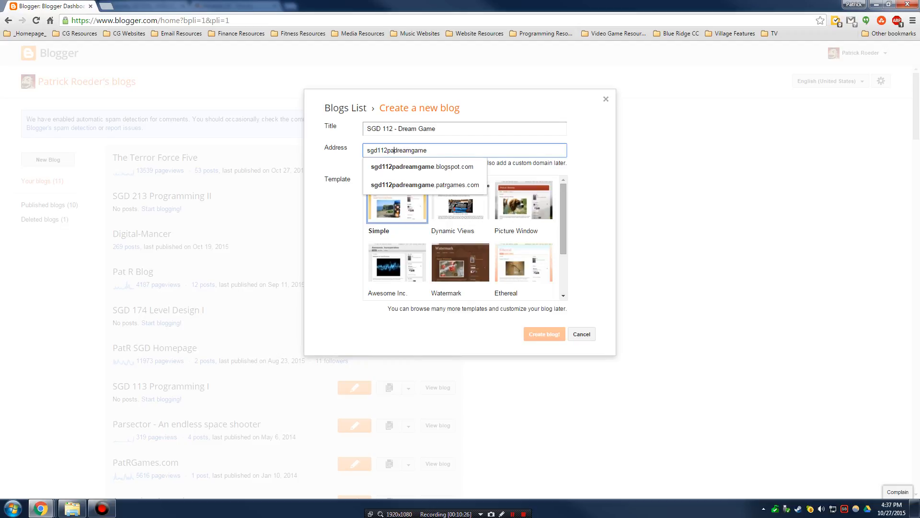
pyautogui.write('eder')
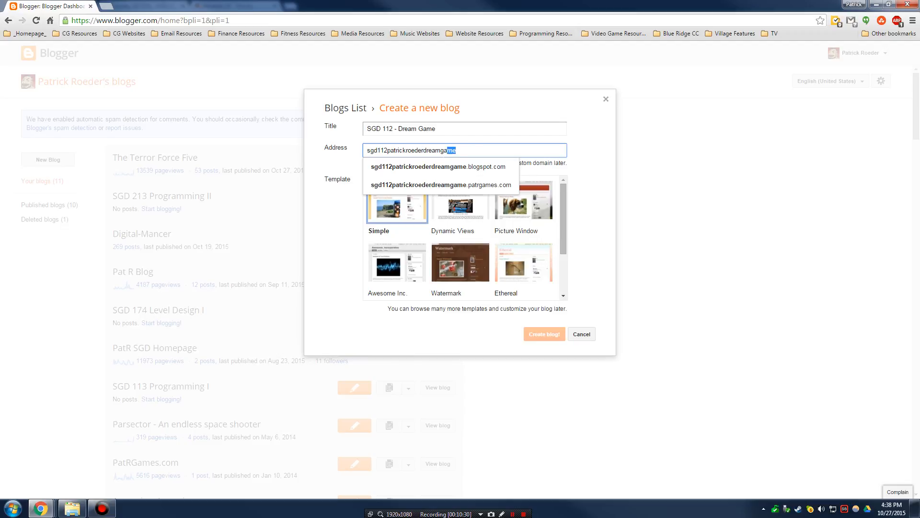
pyautogui.moveTo(447, 150); pyautogui.dragTo(367, 151)
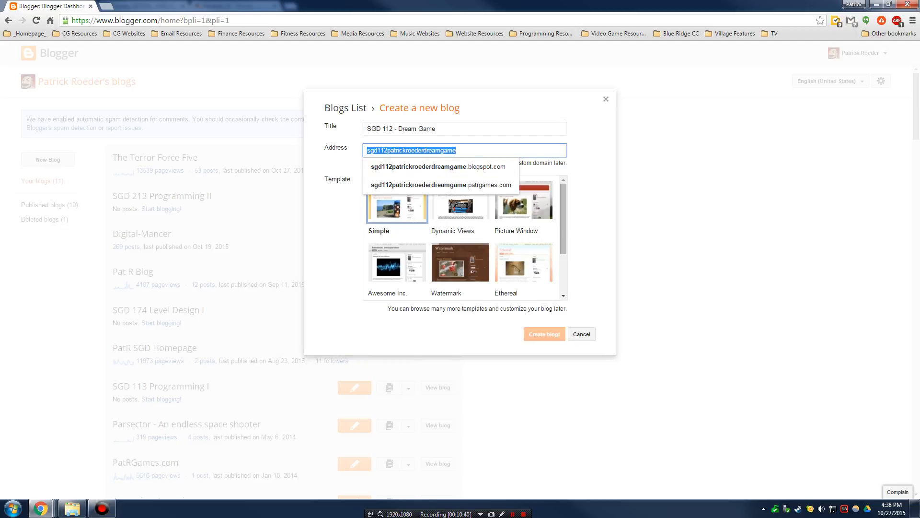
pyautogui.click(472, 150)
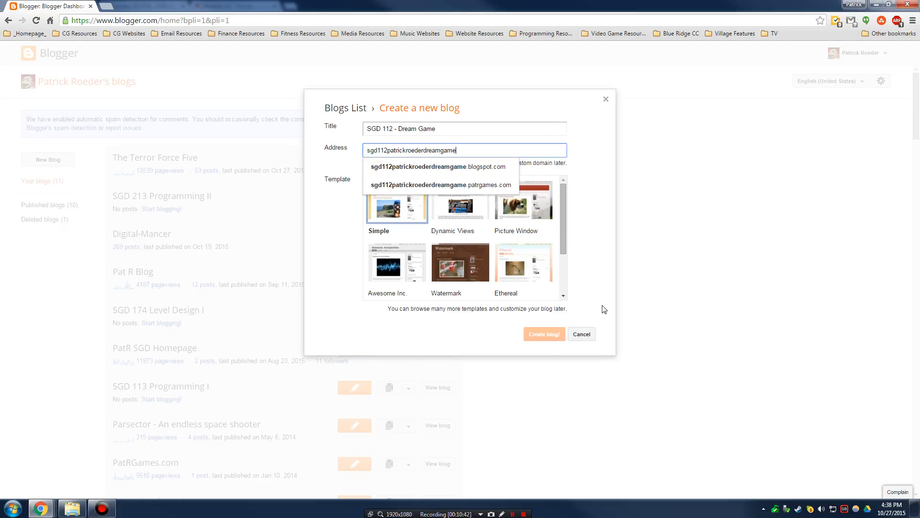
pyautogui.click(595, 240)
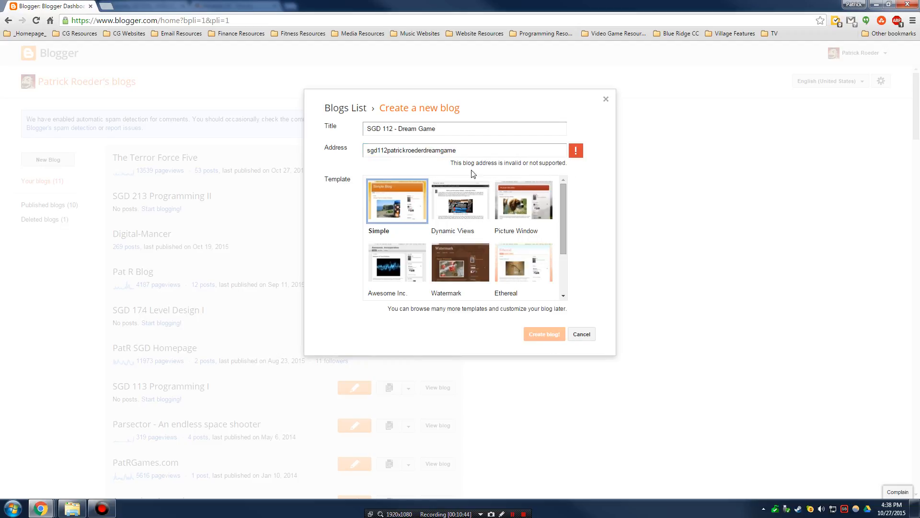
# - Replace the rejected address with a new one beginning 'sgd1112'
pyautogui.moveTo(457, 151); pyautogui.dragTo(365, 150)
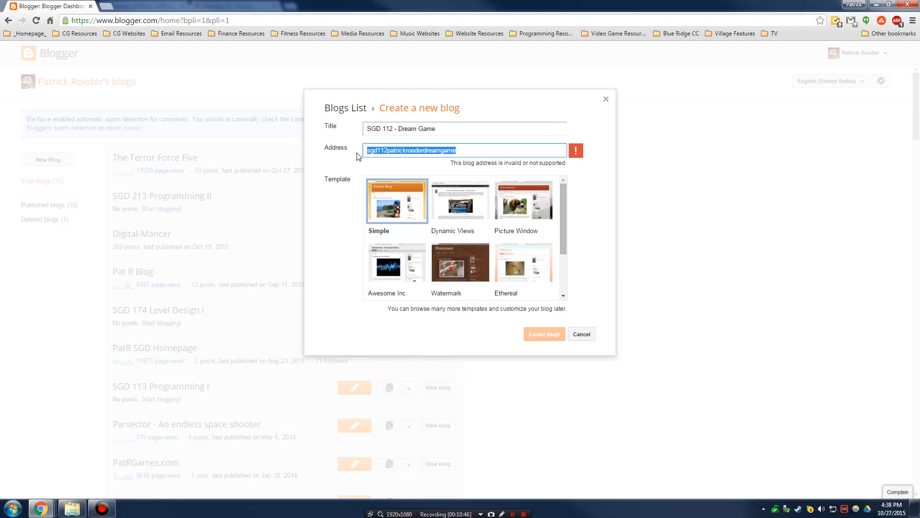
pyautogui.write('sd')
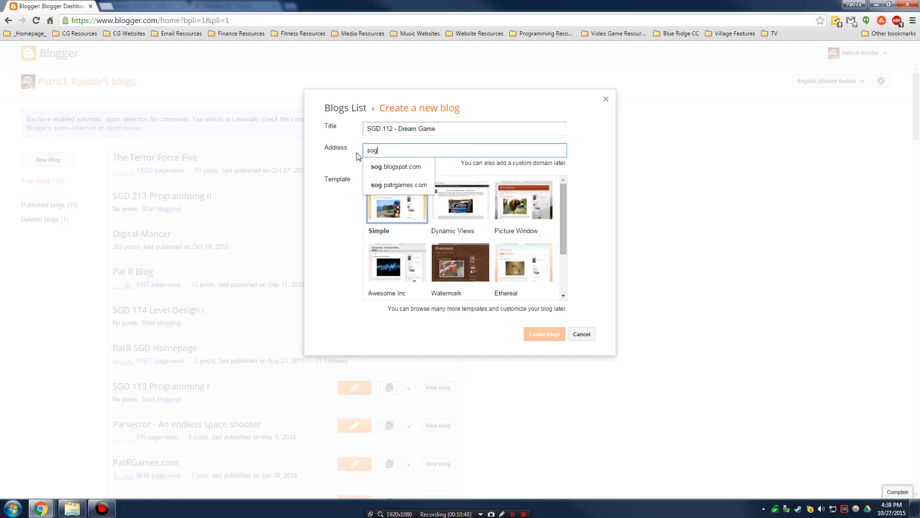
pyautogui.press('BackSpace')
pyautogui.write('gd')
pyautogui.press('BackSpace')
pyautogui.press('BackSpace')
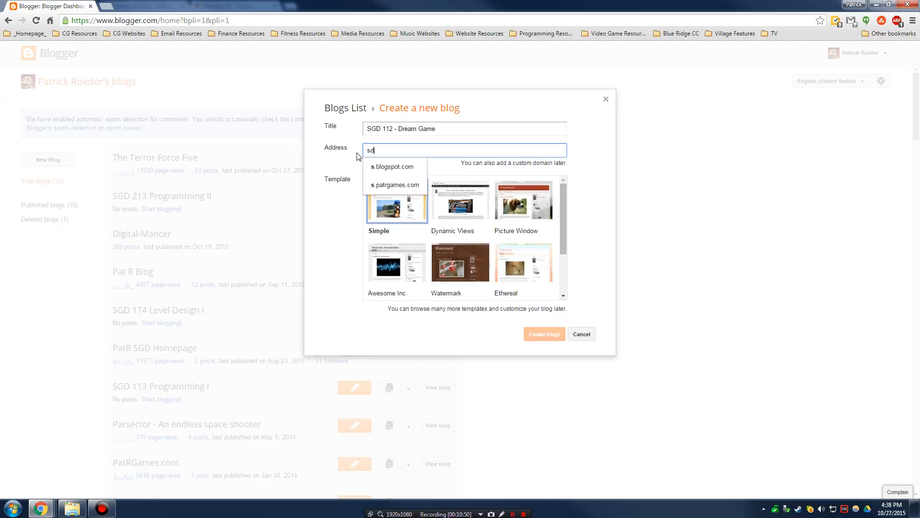
pyautogui.write('dg')
pyautogui.press('BackSpace')
pyautogui.press('BackSpace')
pyautogui.write('gd1112')
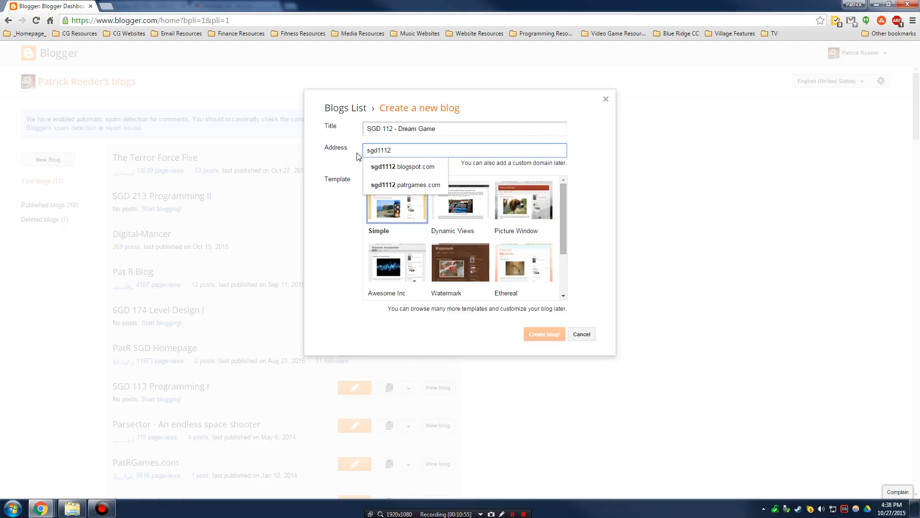
pyautogui.write('dreamga')
pyautogui.press('BackSpace')
pyautogui.press('BackSpace')
pyautogui.press('BackSpace')
pyautogui.press('BackSpace')
pyautogui.press('BackSpace')
pyautogui.press('BackSpace')
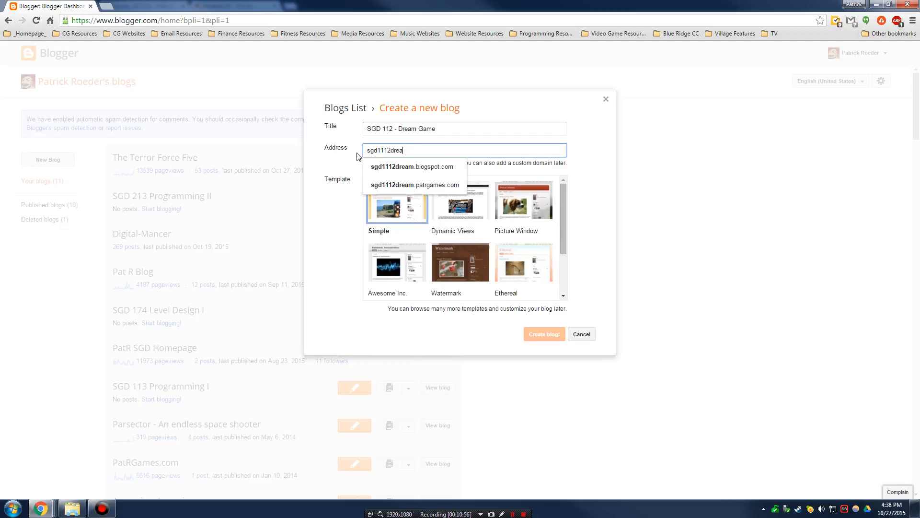
pyautogui.press('BackSpace')
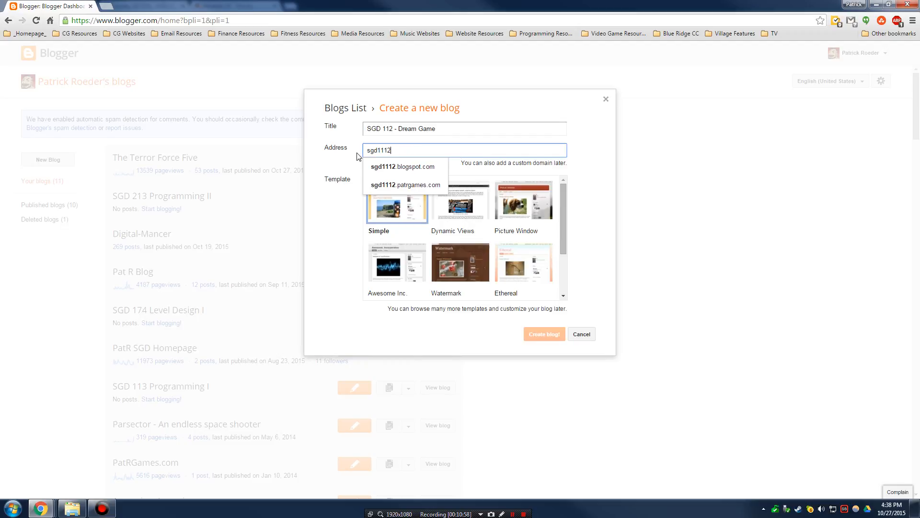
pyautogui.write('patr')
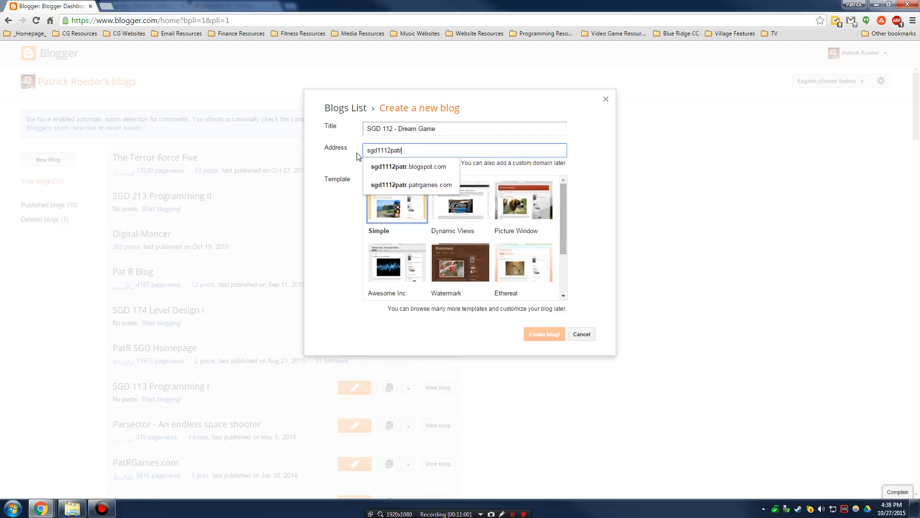
pyautogui.write('dreamgame')
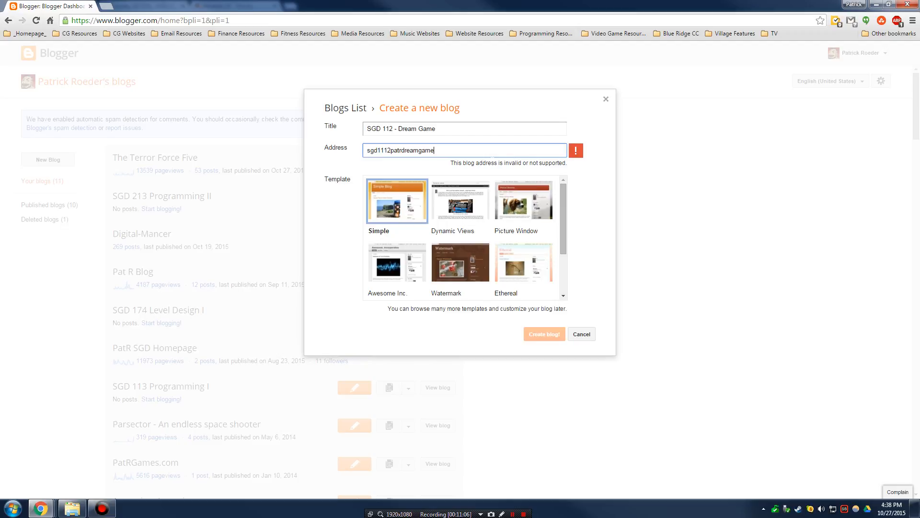
# - Try the Dynamic Views and Awesome Inc. templates and remove the dash from the title
pyautogui.click(435, 209)
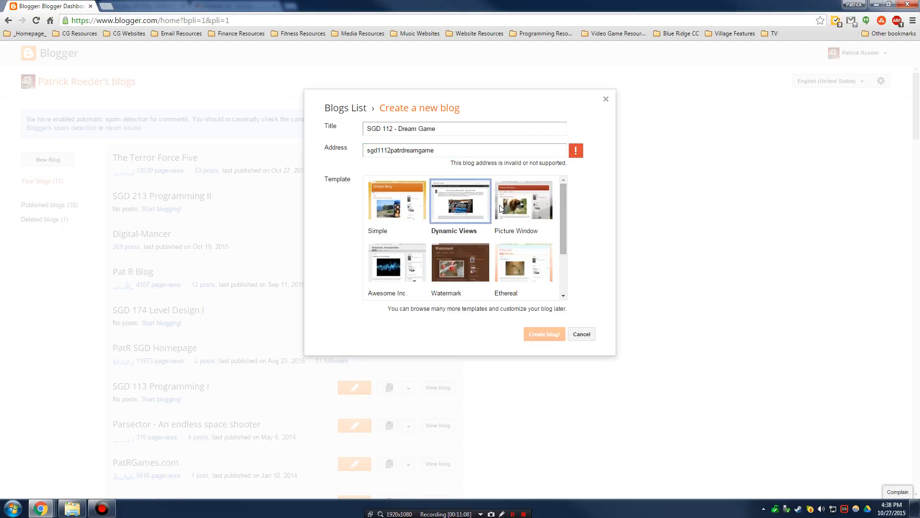
pyautogui.click(422, 256)
pyautogui.click(398, 129)
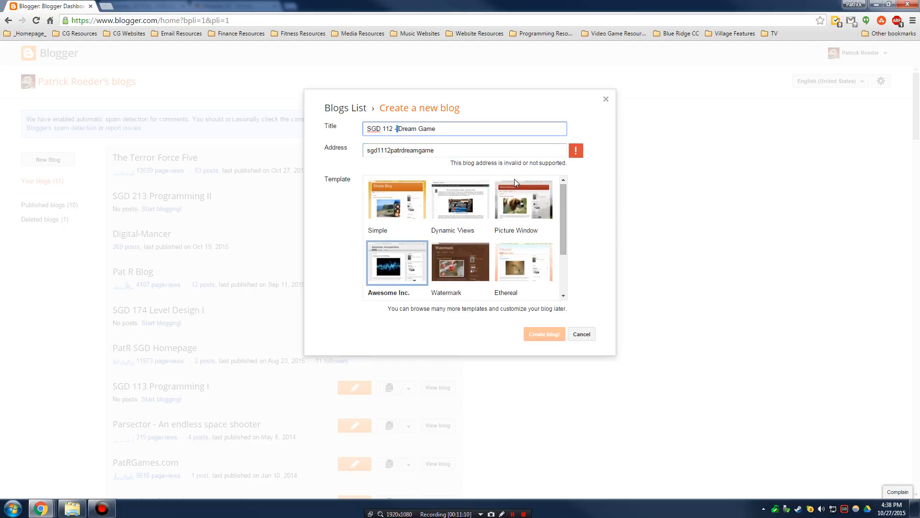
pyautogui.press('BackSpace')
pyautogui.press('BackSpace')
# - Retype the blog address ending in 'DreamGame' and check whether it is accepted
pyautogui.click(464, 149)
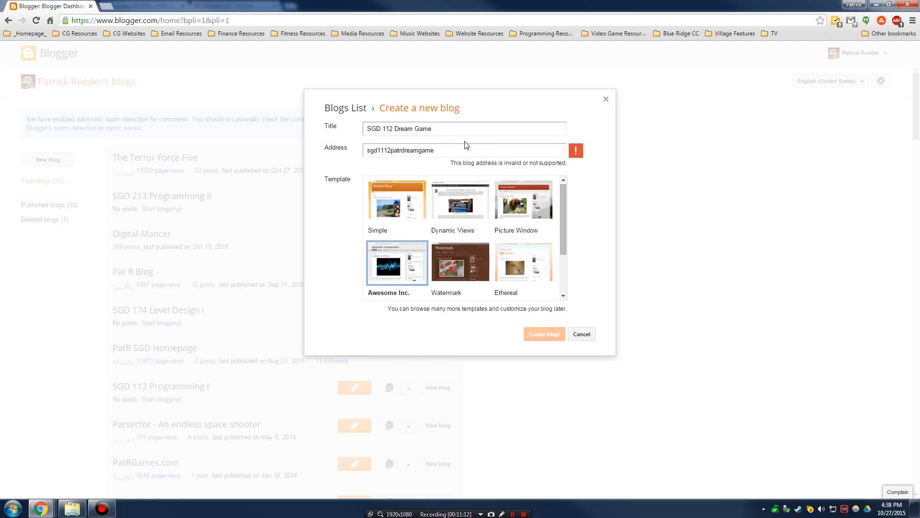
pyautogui.moveTo(463, 150); pyautogui.dragTo(339, 155)
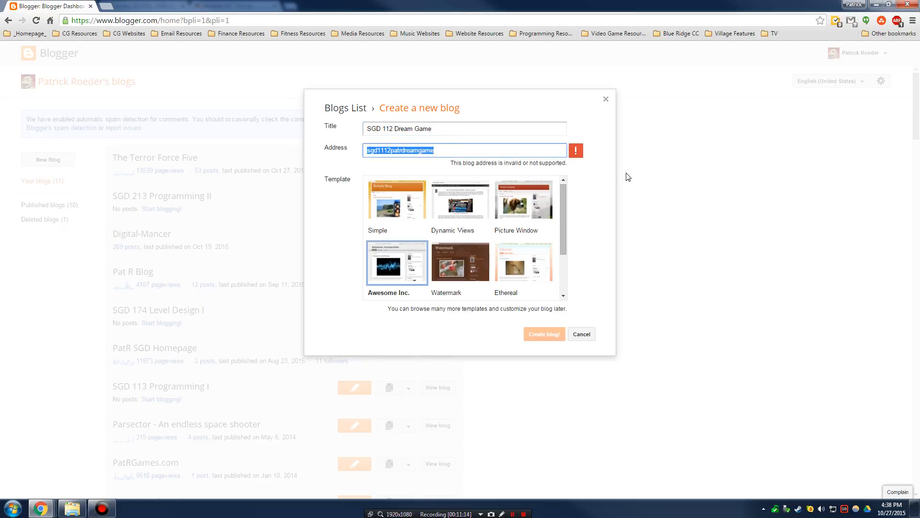
pyautogui.write('SGD')
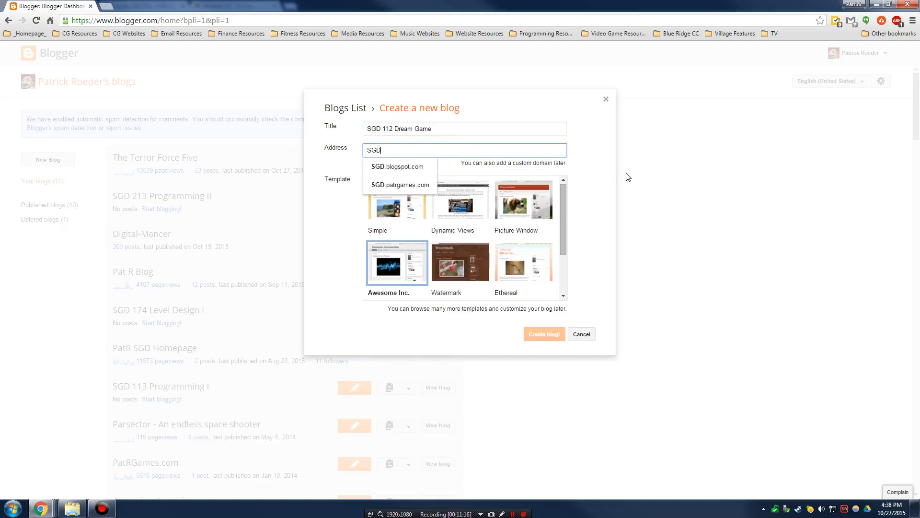
pyautogui.write('D')
pyautogui.press('BackSpace')
pyautogui.write('PatRG')
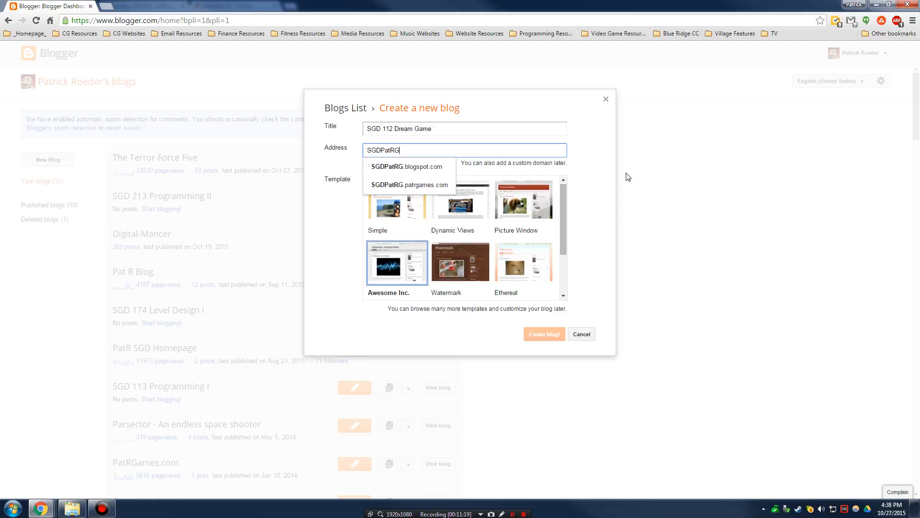
pyautogui.press('BackSpace')
pyautogui.write('DreamGame')
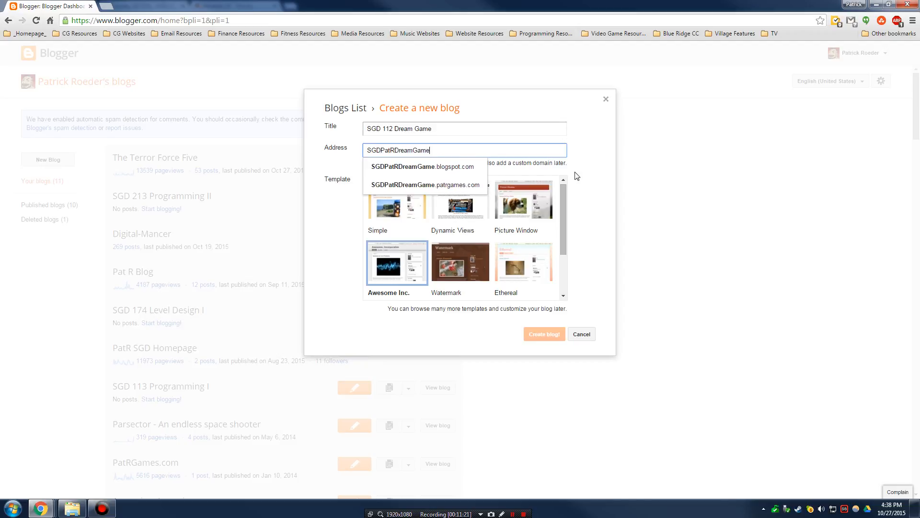
pyautogui.click(594, 148)
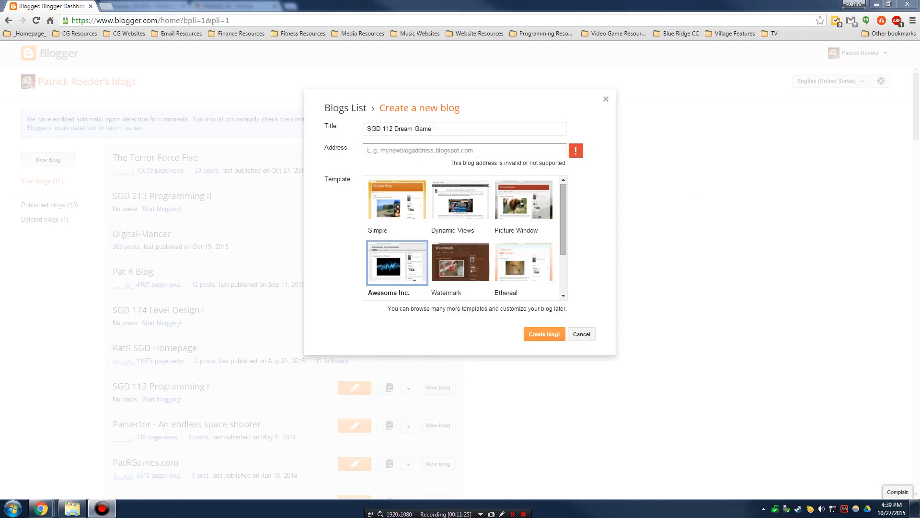
# - Set the address to SGD112, the author's initials and DreamGame on blogspot.com
pyautogui.click(446, 150)
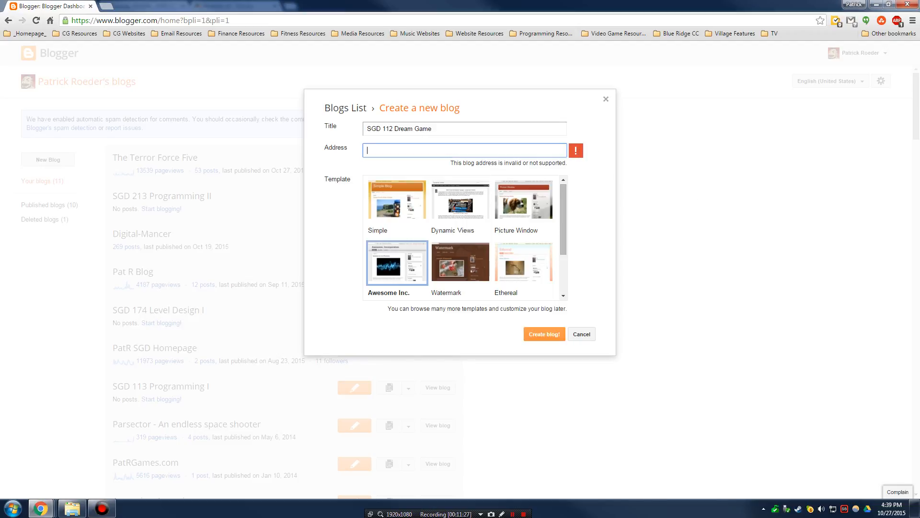
pyautogui.write('D')
pyautogui.press('BackSpace')
pyautogui.write('SG')
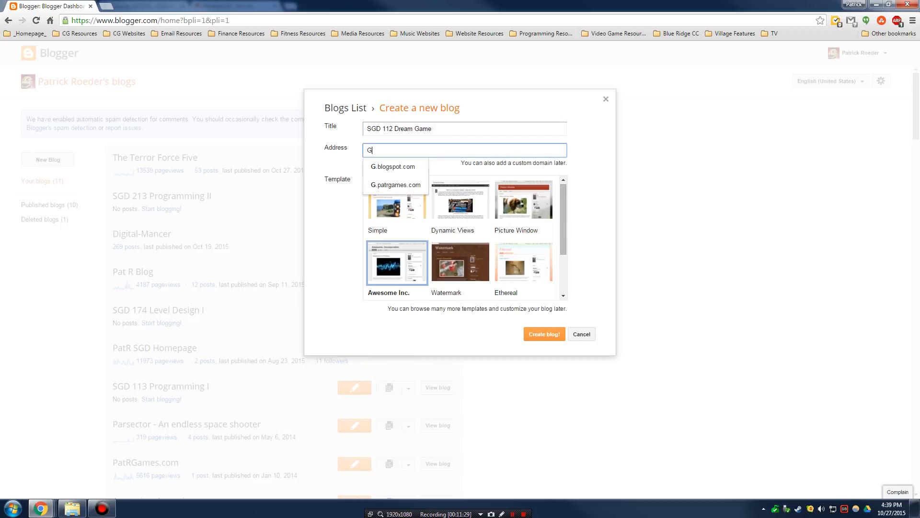
pyautogui.press('BackSpace')
pyautogui.press('BackSpace')
pyautogui.write('SGD')
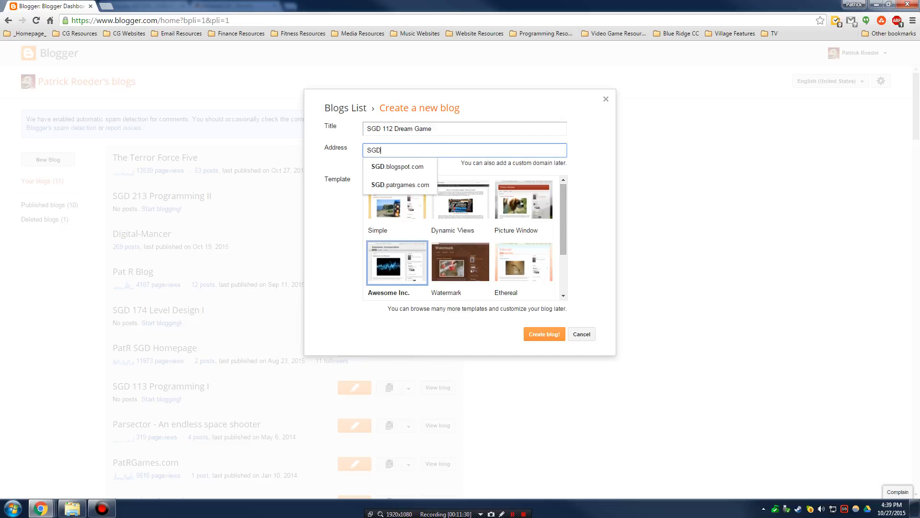
pyautogui.write('112P')
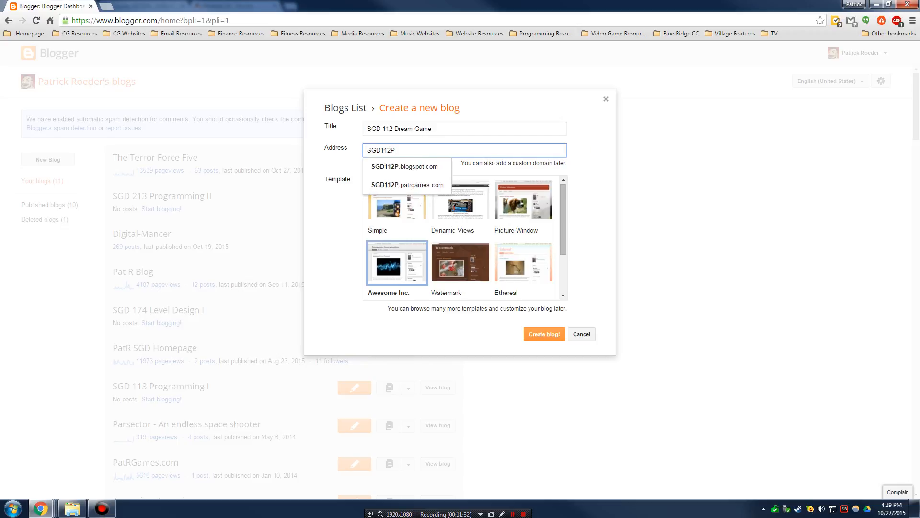
pyautogui.write('atRDreamGame')
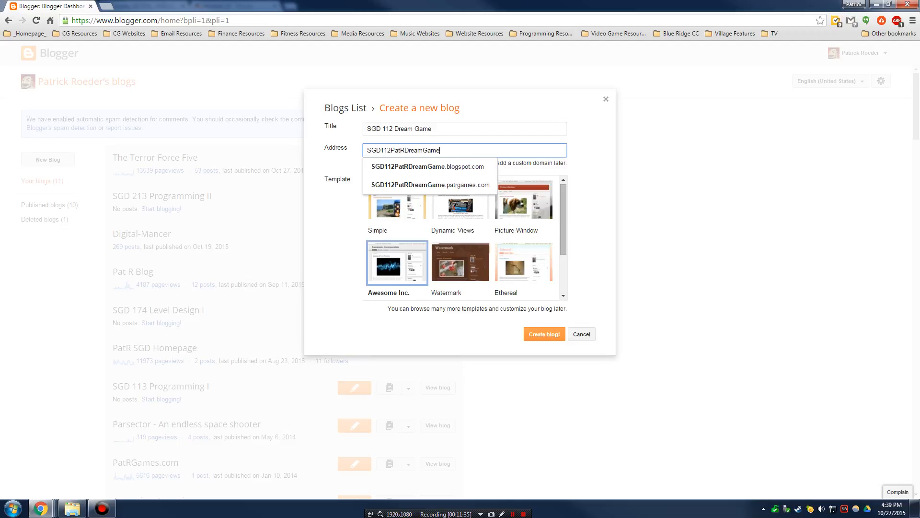
pyautogui.click(467, 168)
pyautogui.moveTo(451, 151); pyautogui.dragTo(481, 151)
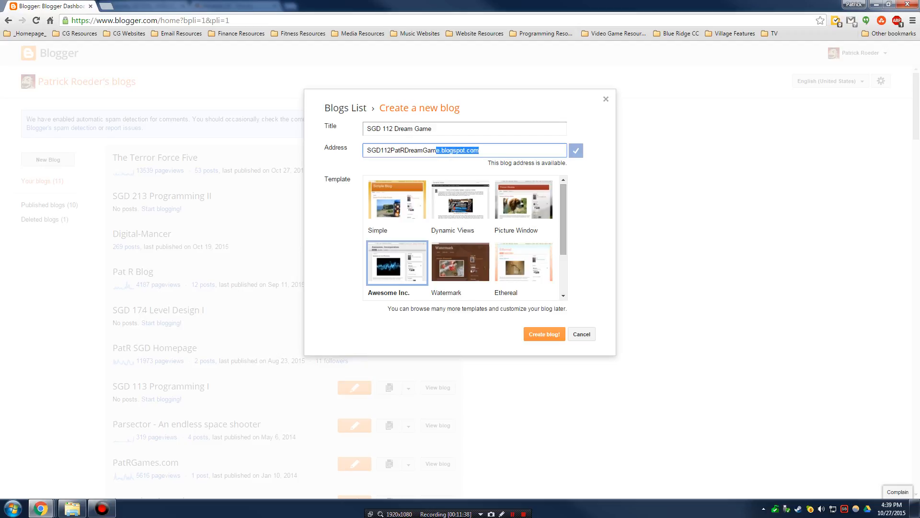
pyautogui.click(481, 151)
pyautogui.moveTo(367, 150); pyautogui.dragTo(439, 150)
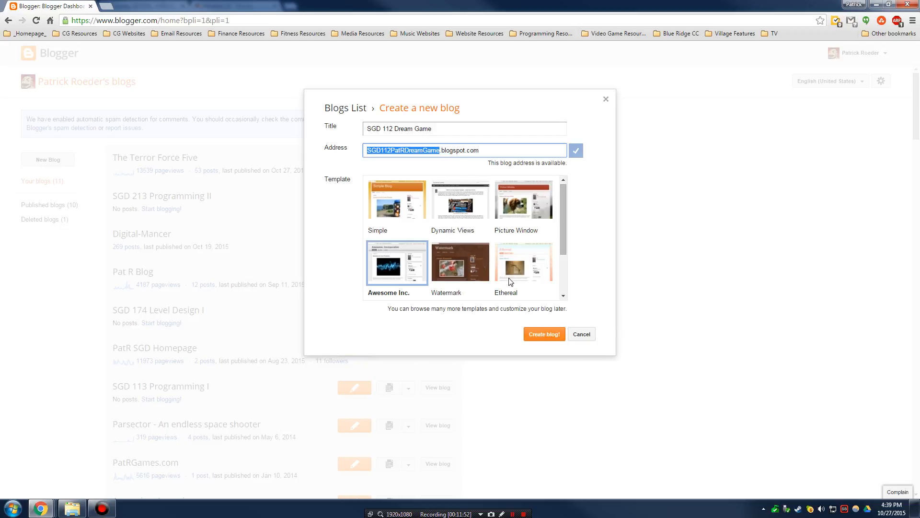
# - Choose the Simple template for the new blog
pyautogui.moveTo(566, 210)
pyautogui.mouseDown()
pyautogui.moveTo(565, 201)
pyautogui.moveTo(563, 254)
pyautogui.moveTo(566, 206)
pyautogui.mouseUp()
pyautogui.click(389, 211)
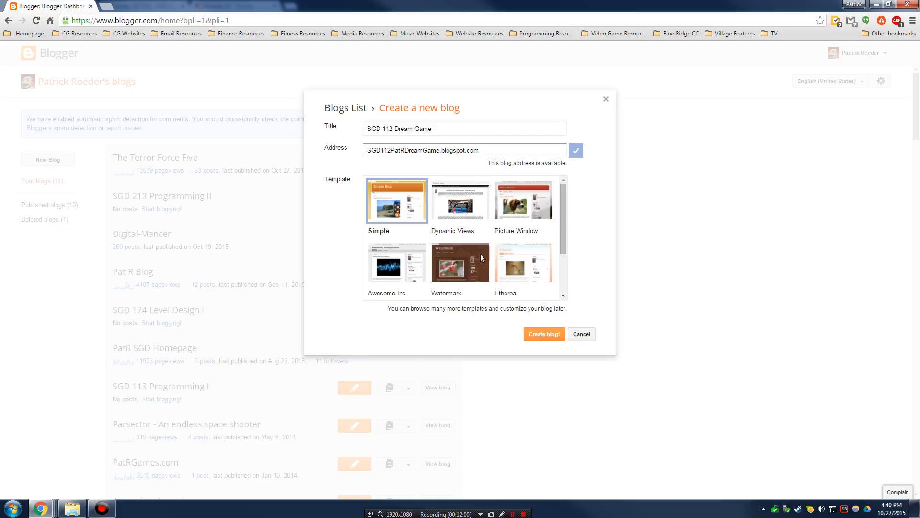
pyautogui.moveTo(563, 201); pyautogui.dragTo(539, 212)
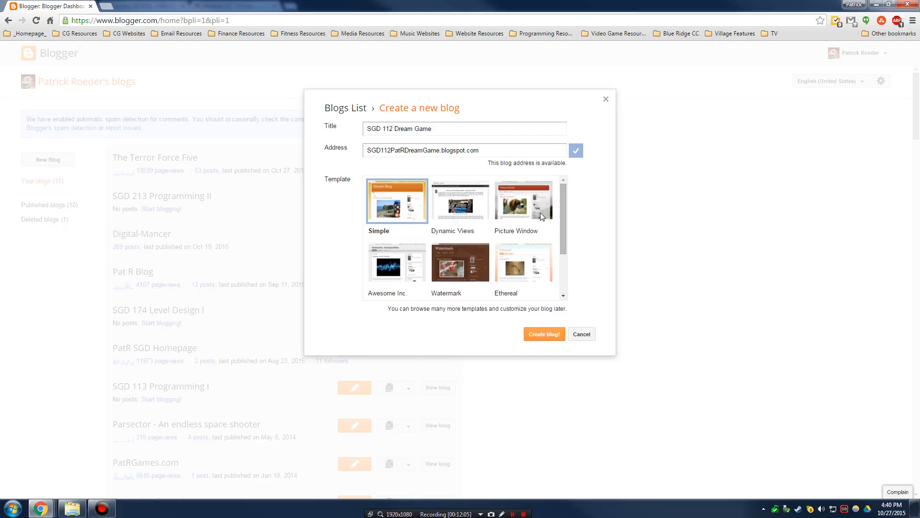
# - Create the SGD 112 Dream Game blog, search Google Domains, then dismiss the domain offer
pyautogui.click(544, 335)
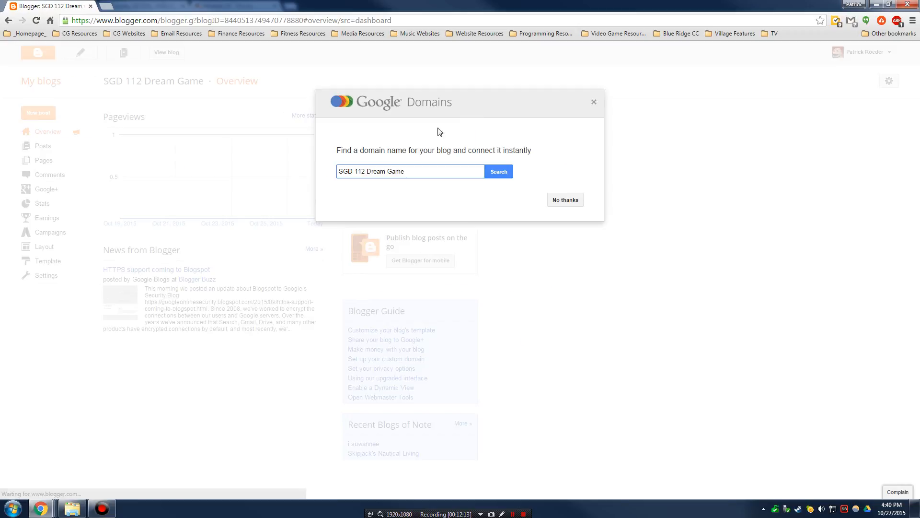
pyautogui.click(505, 174)
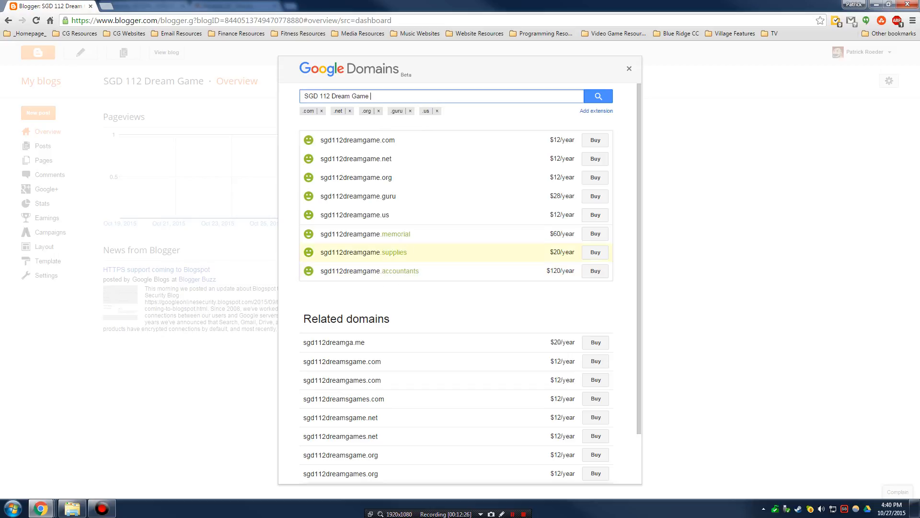
pyautogui.click(630, 68)
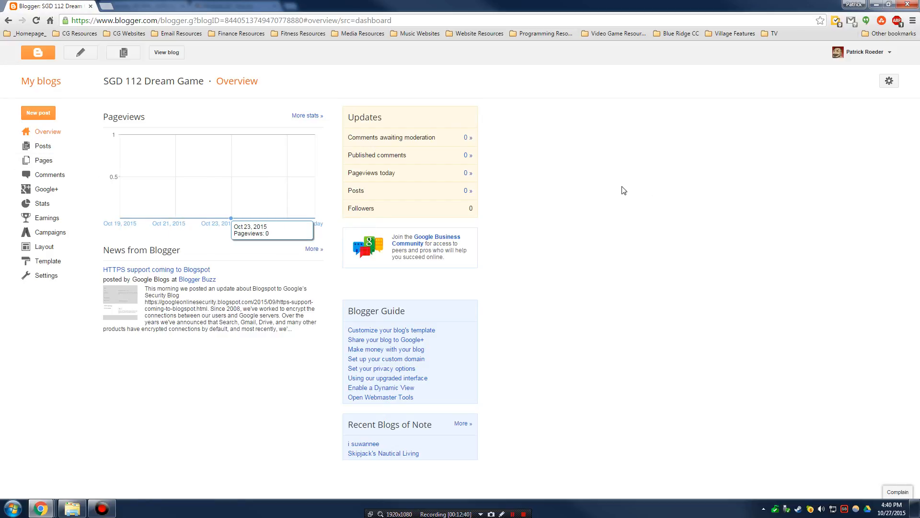
# - Start a new post titled 'Welcome!' from the Posts list
pyautogui.doubleClick(390, 5)
pyautogui.doubleClick(388, 4)
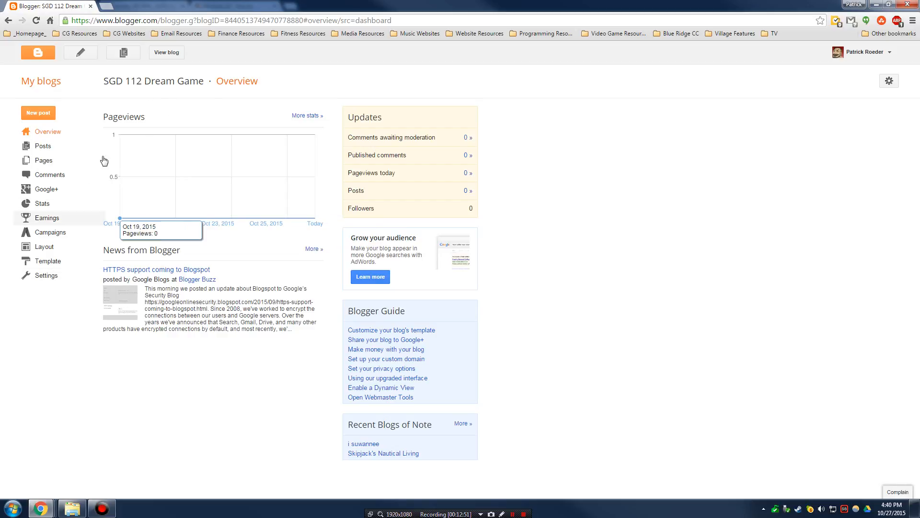
pyautogui.click(43, 145)
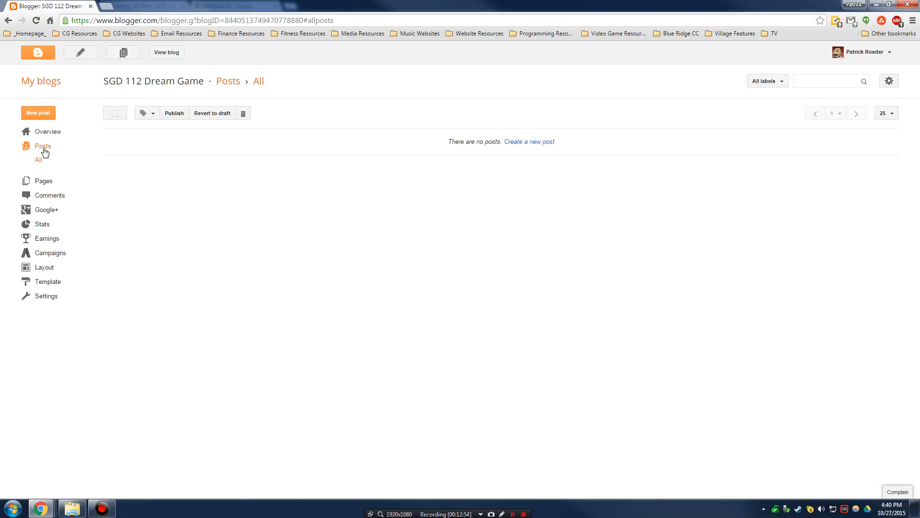
pyautogui.click(43, 115)
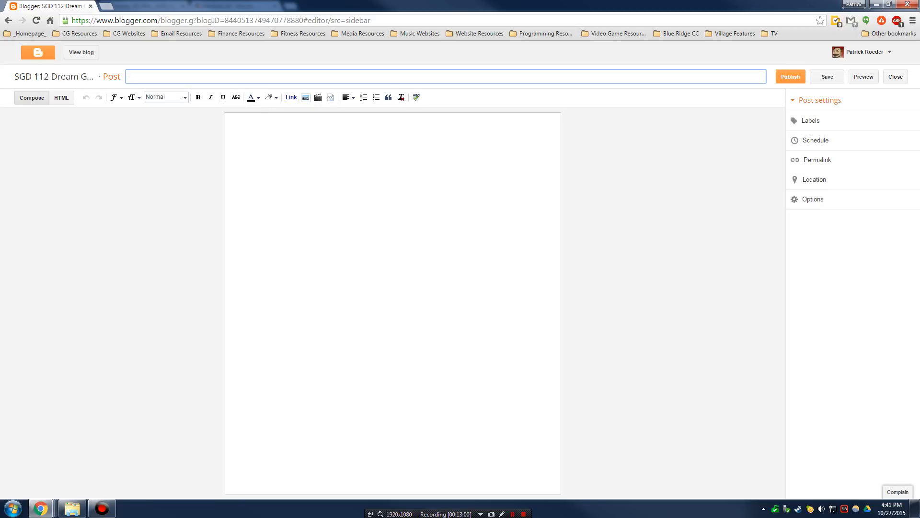
pyautogui.write('WE')
pyautogui.write('lcome!')
pyautogui.press('Tab')
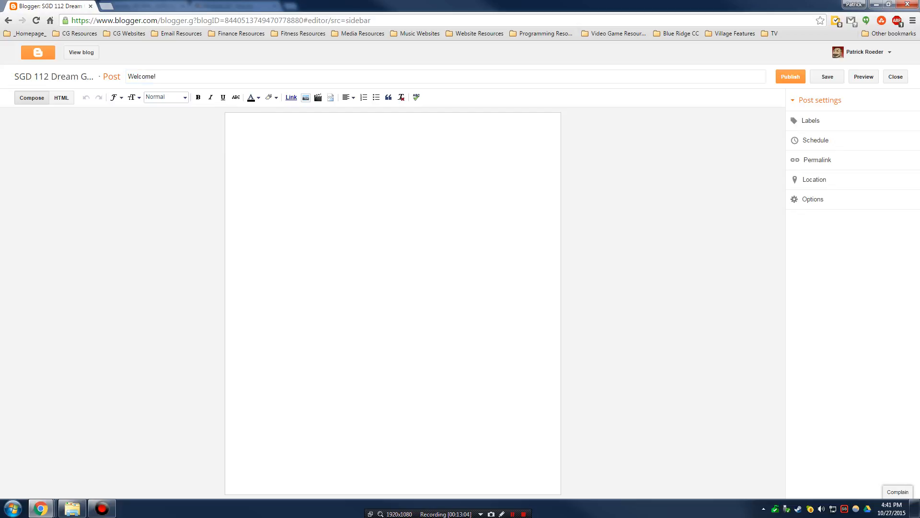
pyautogui.press('Tab')
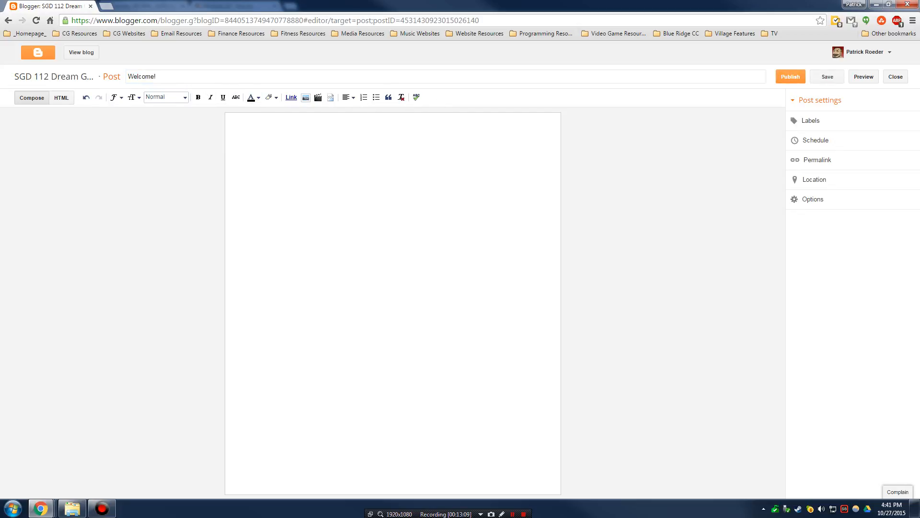
# - Write 'Welcome to my Dream Game Blog' in the body and check it in HTML view
pyautogui.write('Welcome to my Dream Game Bloog')
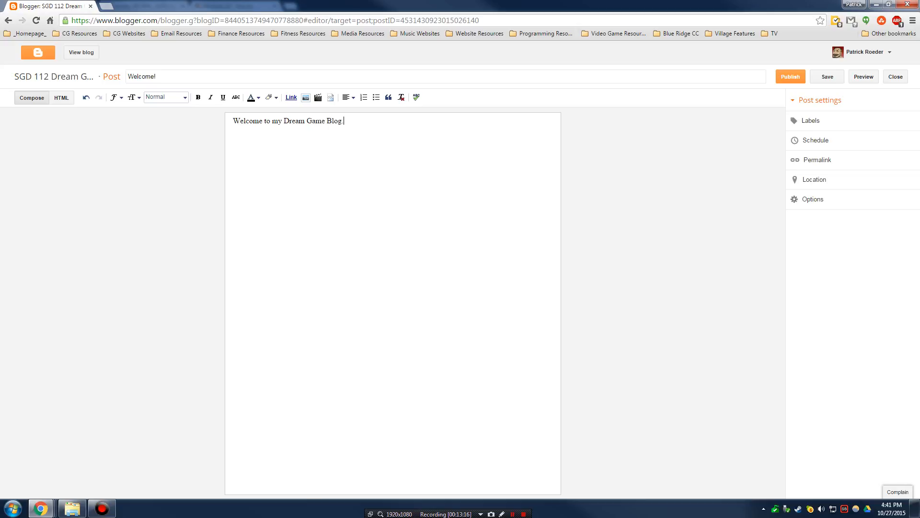
pyautogui.moveTo(344, 121); pyautogui.dragTo(191, 121)
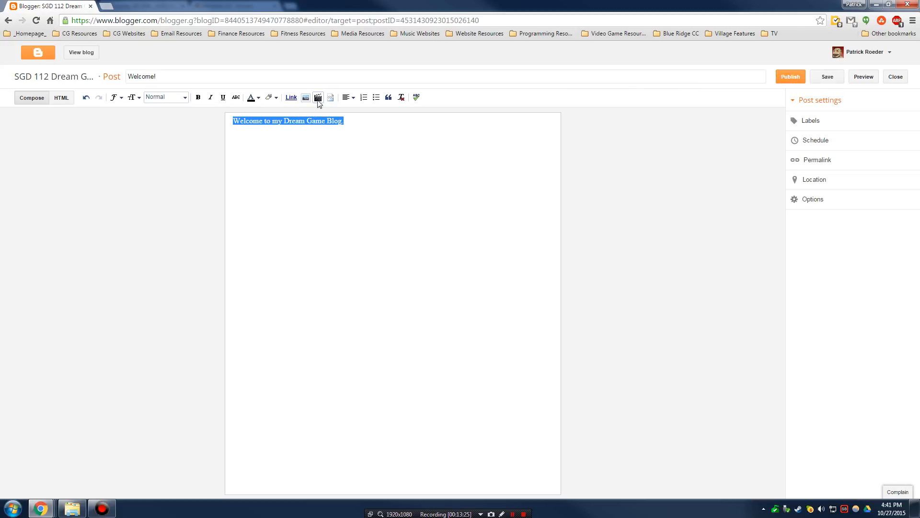
pyautogui.click(70, 99)
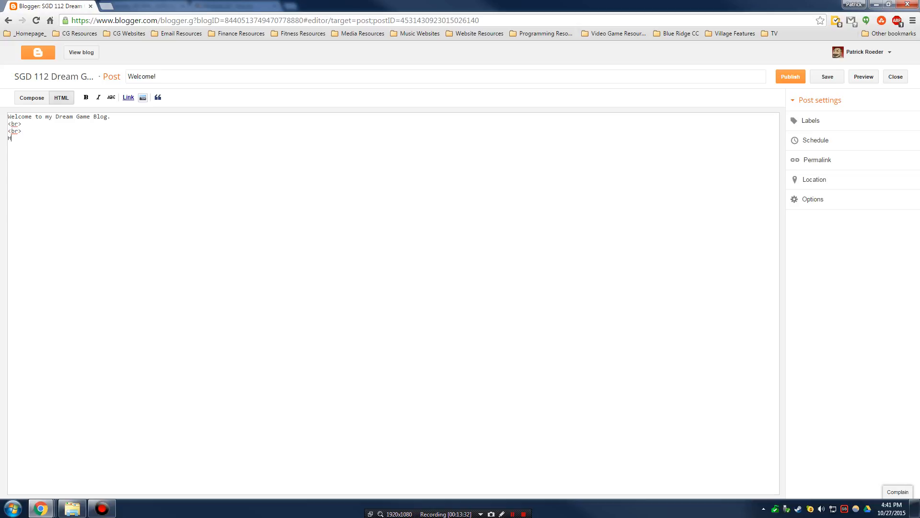
pyautogui.click(29, 106)
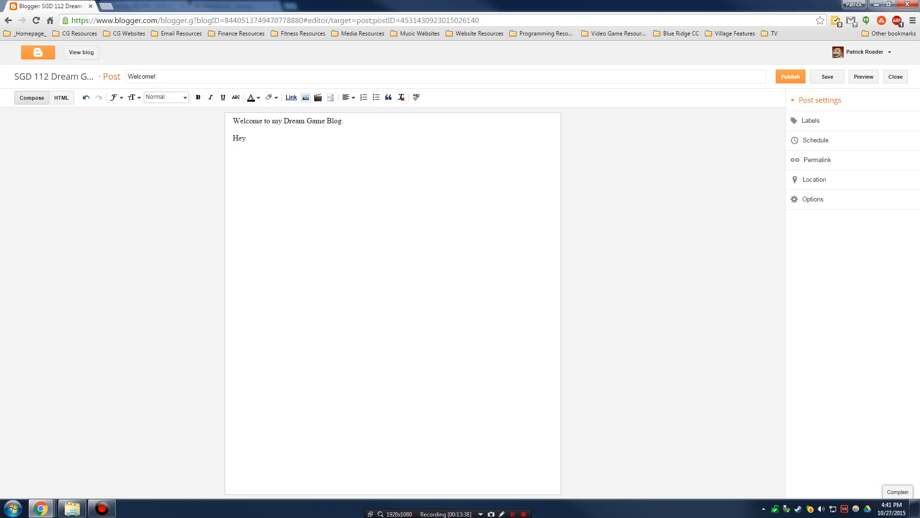
# - Publish the Welcome! post and check it among the published posts
pyautogui.click(790, 77)
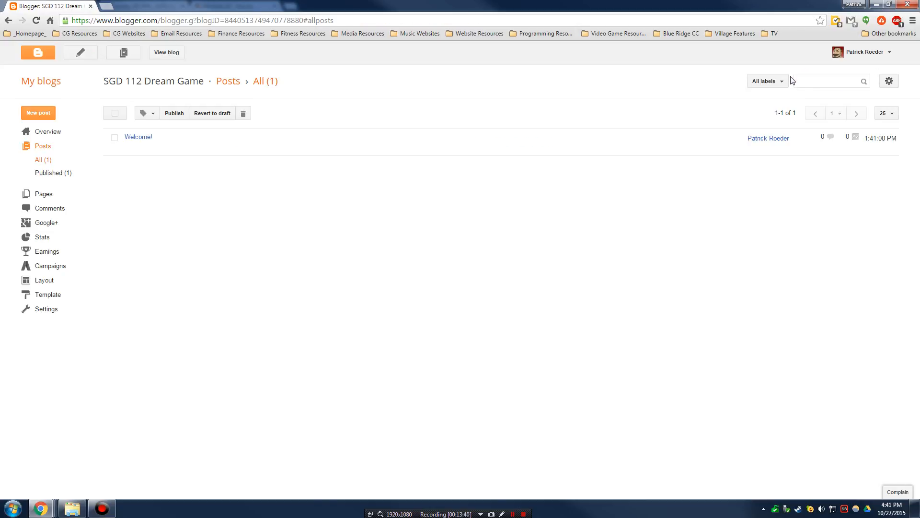
pyautogui.click(61, 174)
pyautogui.click(49, 162)
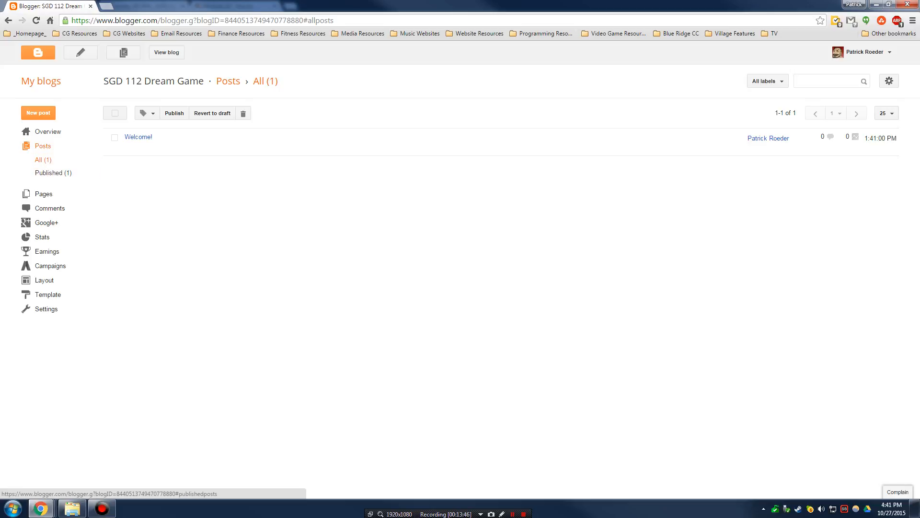
# - View the live blog, then return to the blog's Template page
pyautogui.click(169, 57)
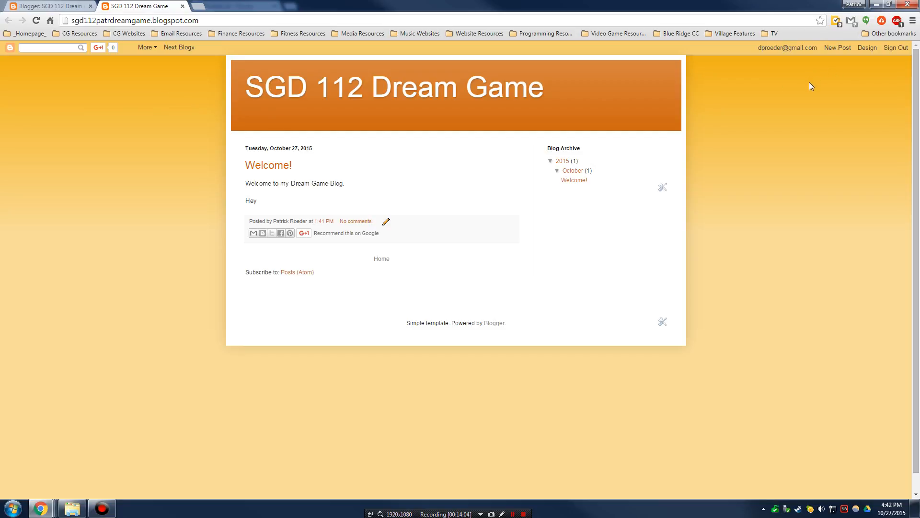
pyautogui.click(866, 49)
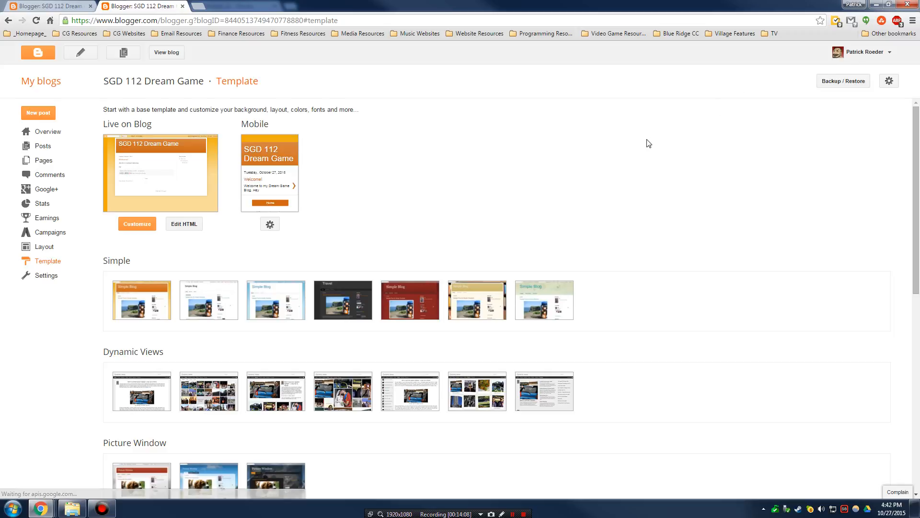
pyautogui.click(157, 55)
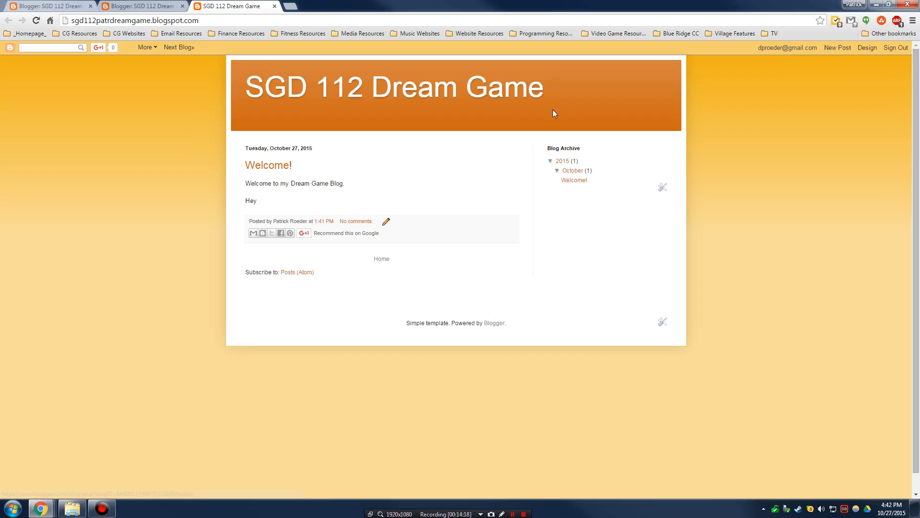
pyautogui.click(867, 48)
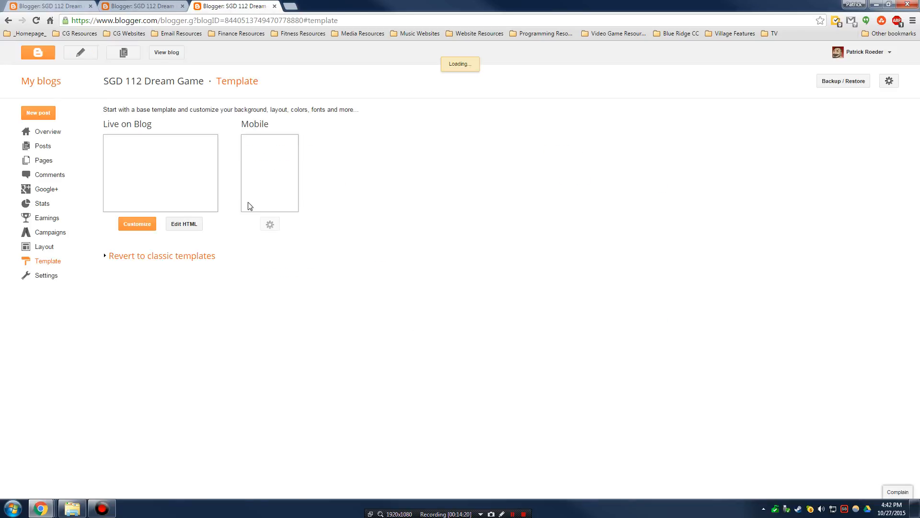
# - Create a 'Design Document' page, delete its test text, and publish it
pyautogui.click(50, 163)
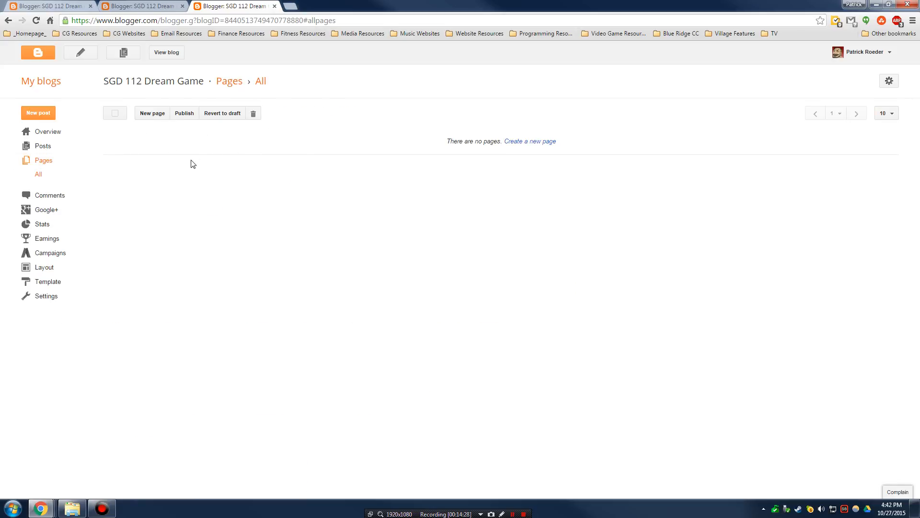
pyautogui.click(161, 117)
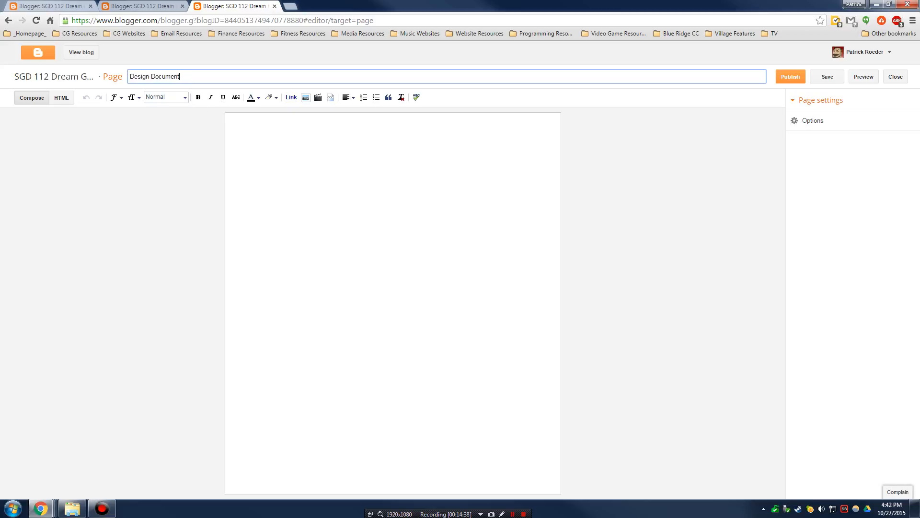
pyautogui.press('Tab')
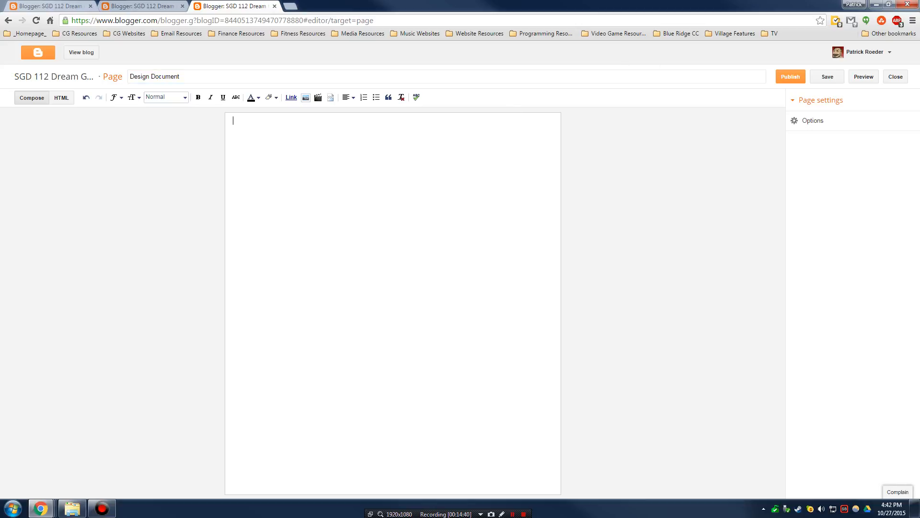
pyautogui.write('Ill')
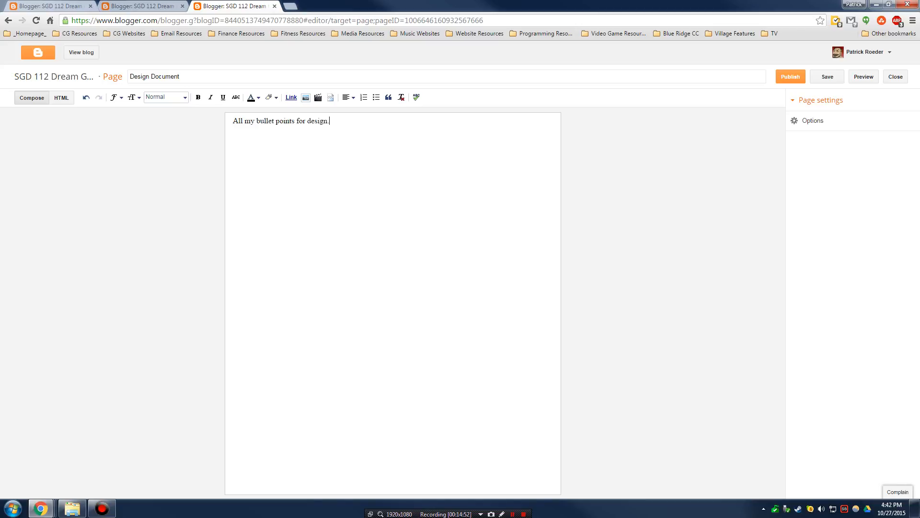
pyautogui.moveTo(330, 121); pyautogui.dragTo(222, 121)
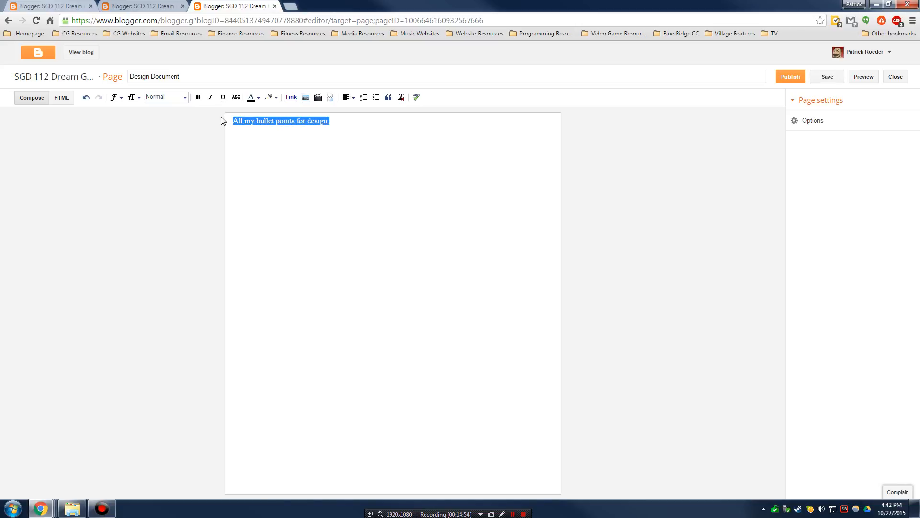
pyautogui.press('BackSpace')
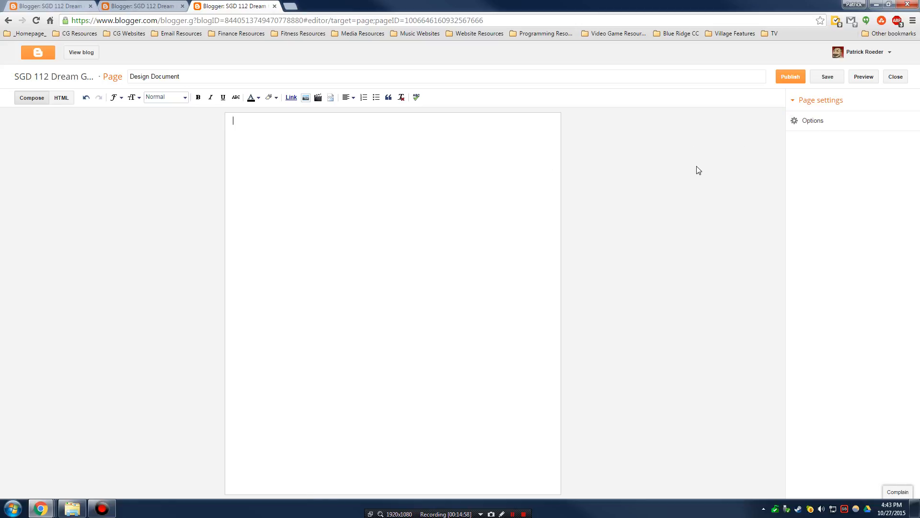
pyautogui.click(793, 78)
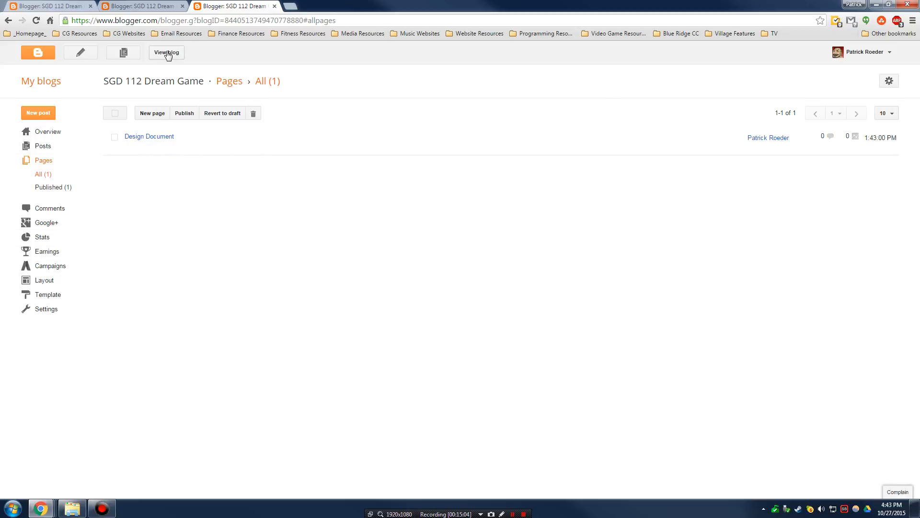
# - Look over the live blog, selecting the Welcome! post's date, title and first line
pyautogui.click(165, 53)
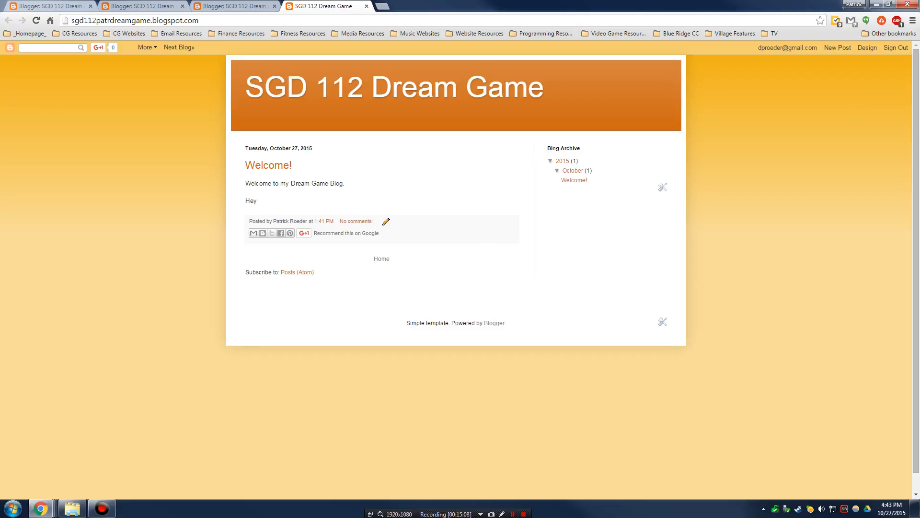
pyautogui.hotkey('ctrl', 'a')
pyautogui.click(608, 271)
pyautogui.moveTo(249, 157); pyautogui.dragTo(346, 185)
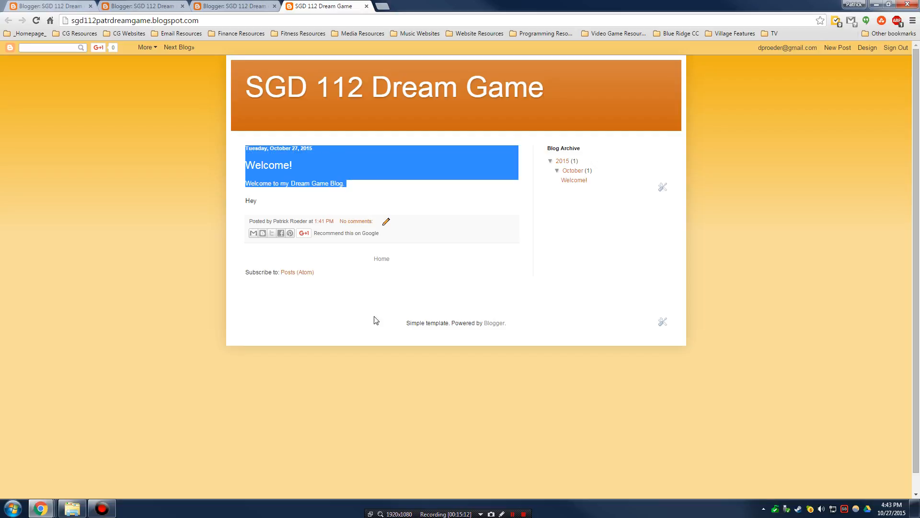
pyautogui.click(353, 310)
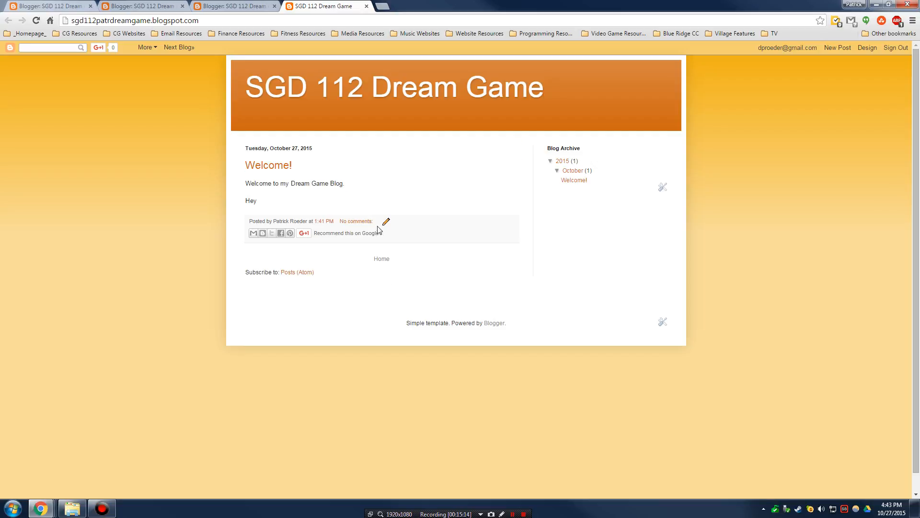
# - Open the blog's Layout page with its Navbar, Header, Blog Posts and Archive gadgets
pyautogui.click(868, 48)
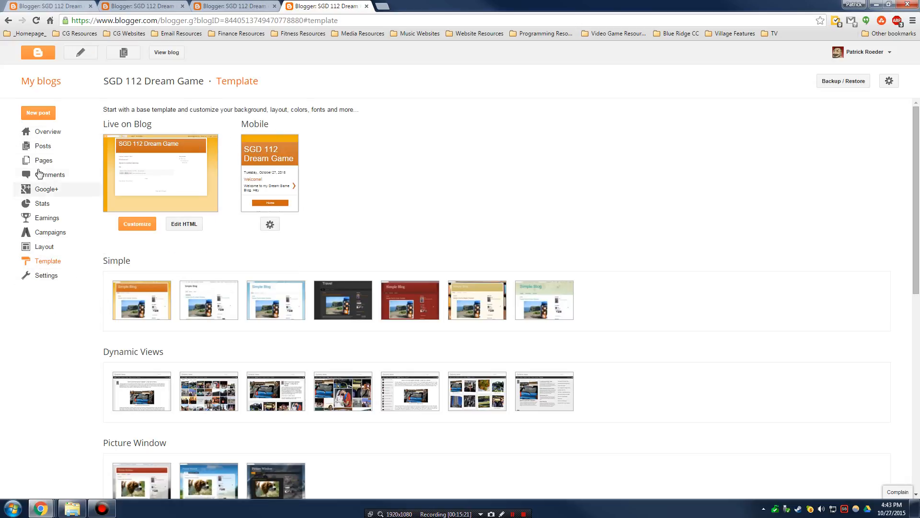
pyautogui.click(43, 160)
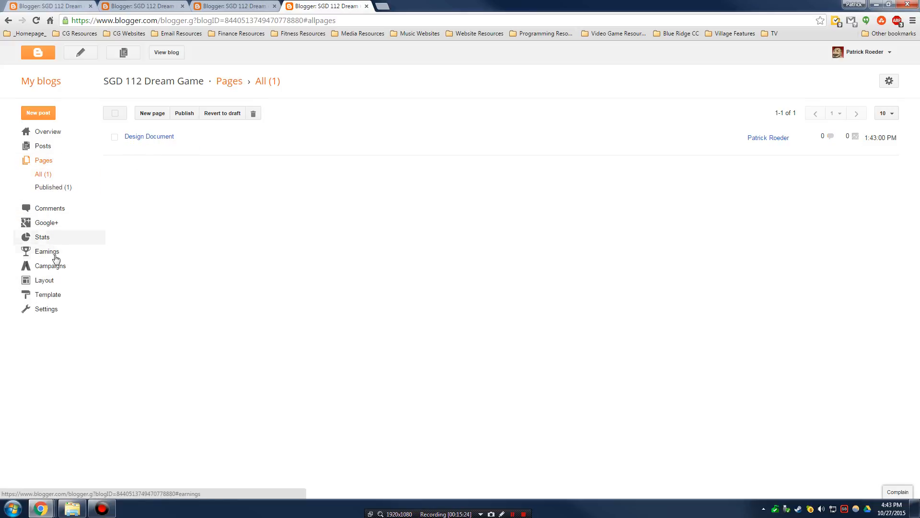
pyautogui.click(49, 281)
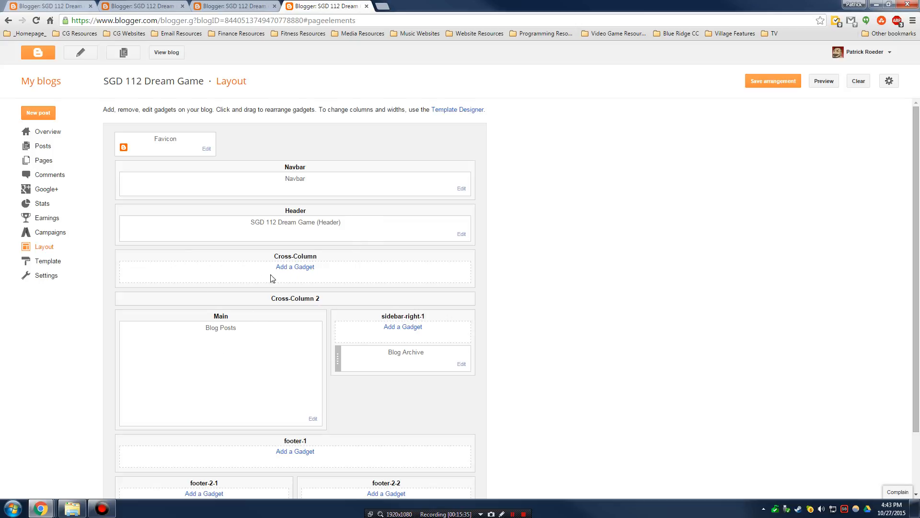
# - Open the gadget chooser for the right sidebar and enlarge it to see more gadgets
pyautogui.scroll(-3, 465, 360)
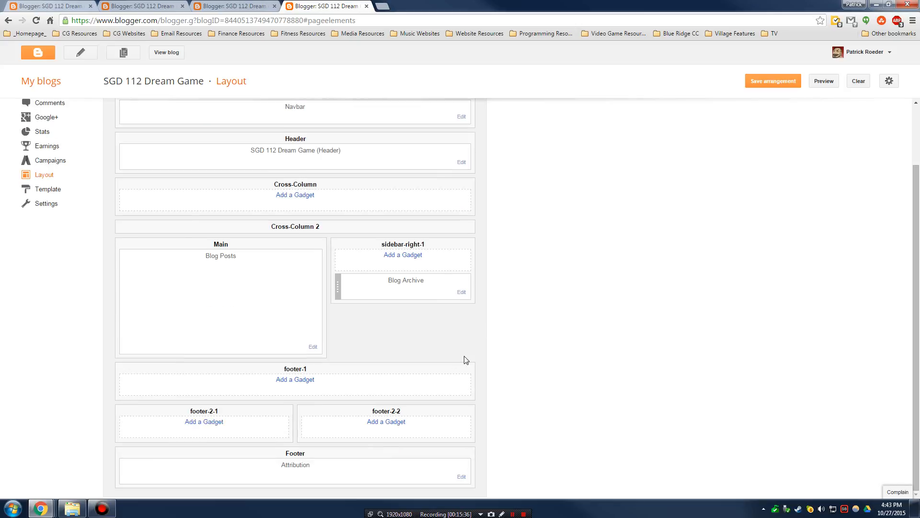
pyautogui.scroll(3, 441, 343)
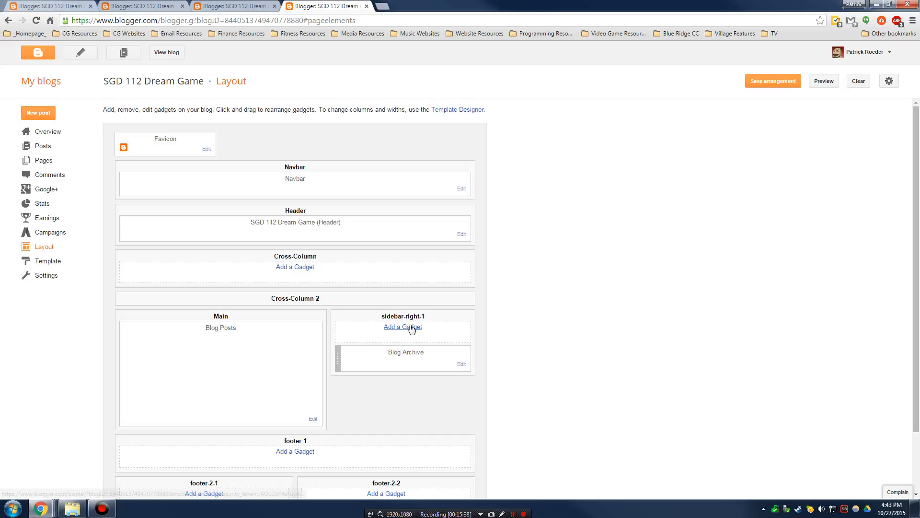
pyautogui.scroll(-3, 410, 324)
pyautogui.scroll(3, 421, 323)
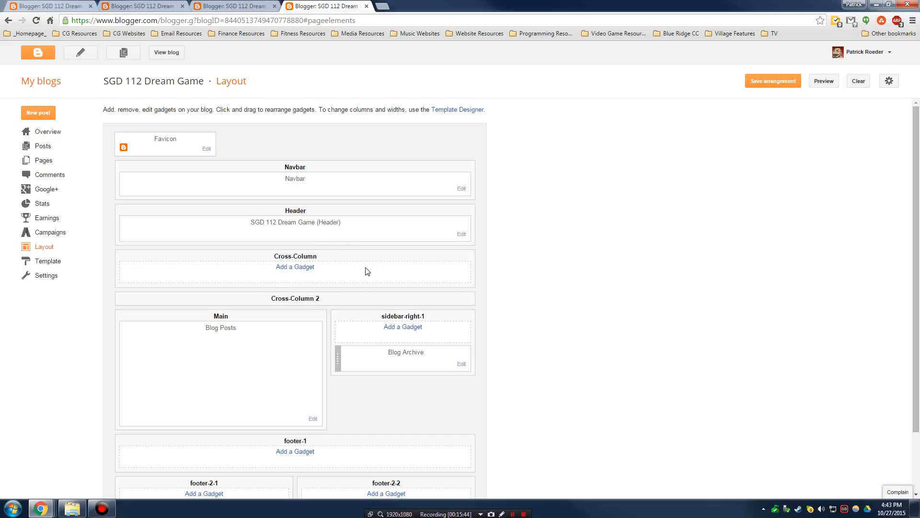
pyautogui.scroll(-3, 365, 269)
pyautogui.scroll(3, 369, 267)
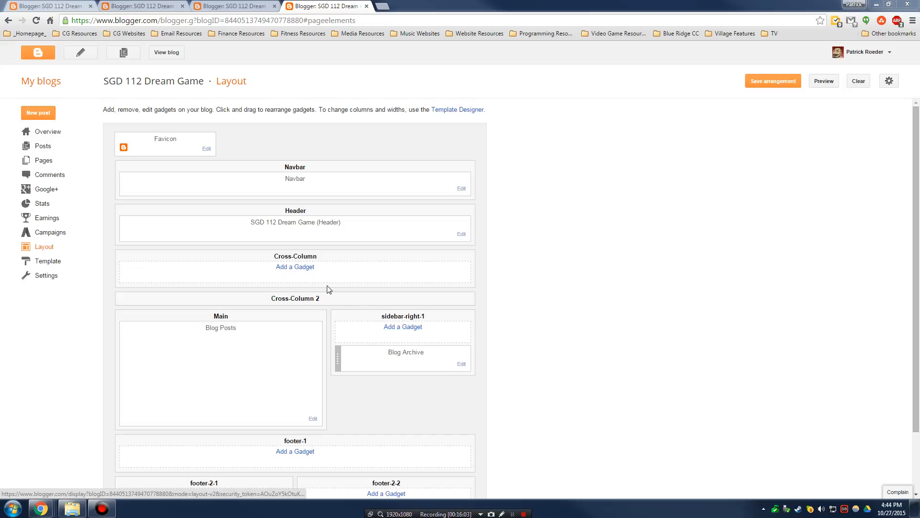
pyautogui.click(397, 327)
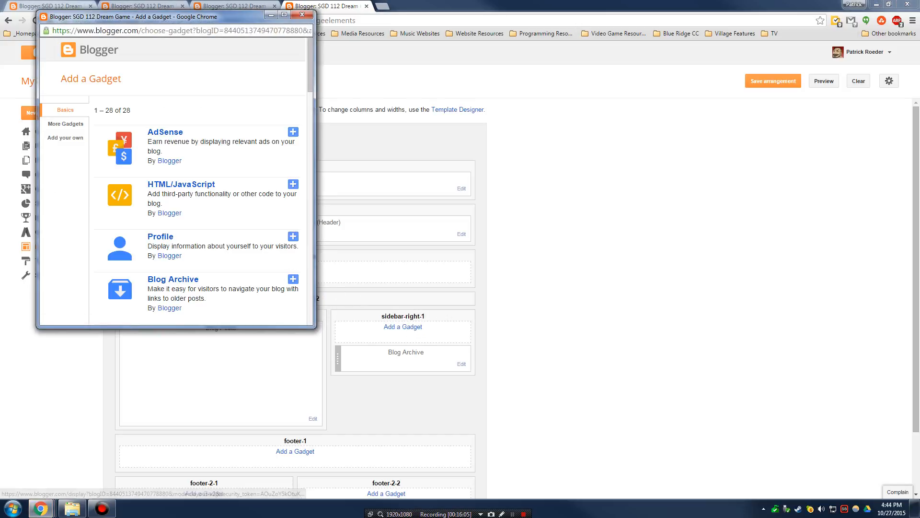
pyautogui.moveTo(314, 326); pyautogui.dragTo(706, 475)
# - Pick the Pages gadget and save it so it sits above Blog Archive
pyautogui.scroll(-4, 266, 208)
pyautogui.scroll(4, 266, 207)
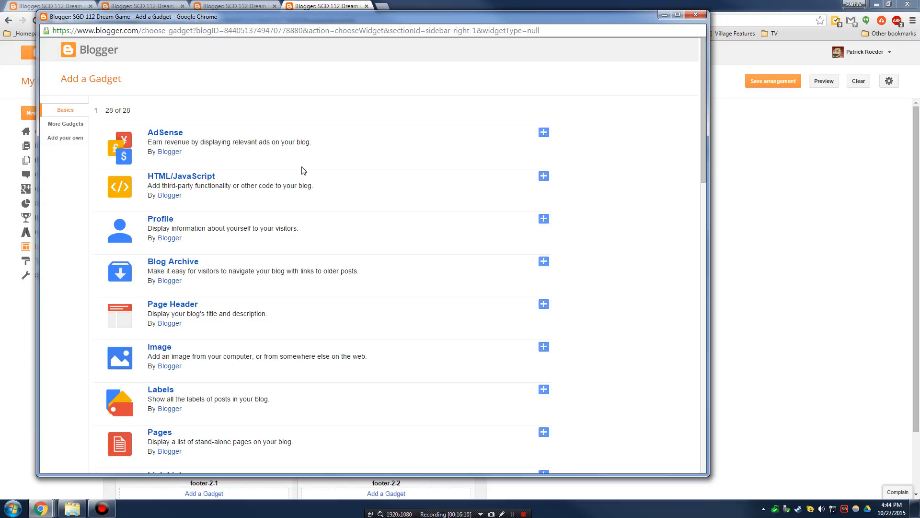
pyautogui.scroll(-18, 304, 170)
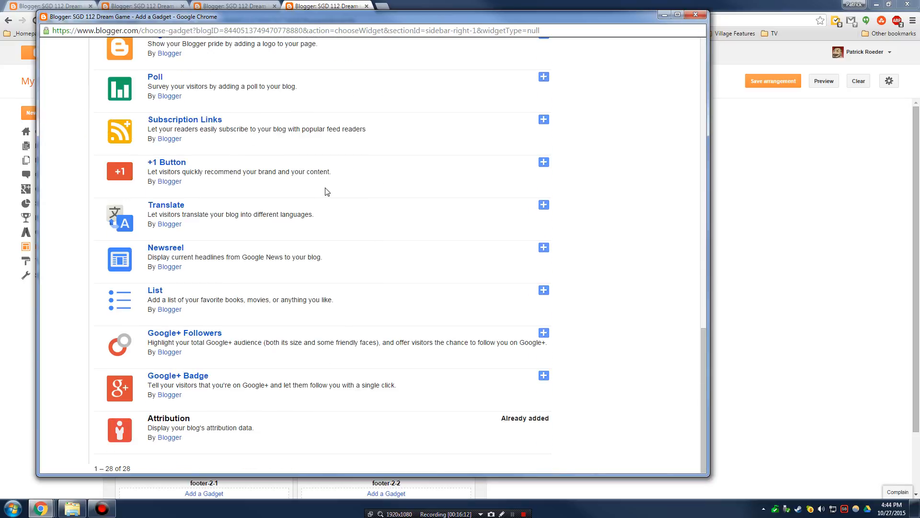
pyautogui.scroll(12, 408, 337)
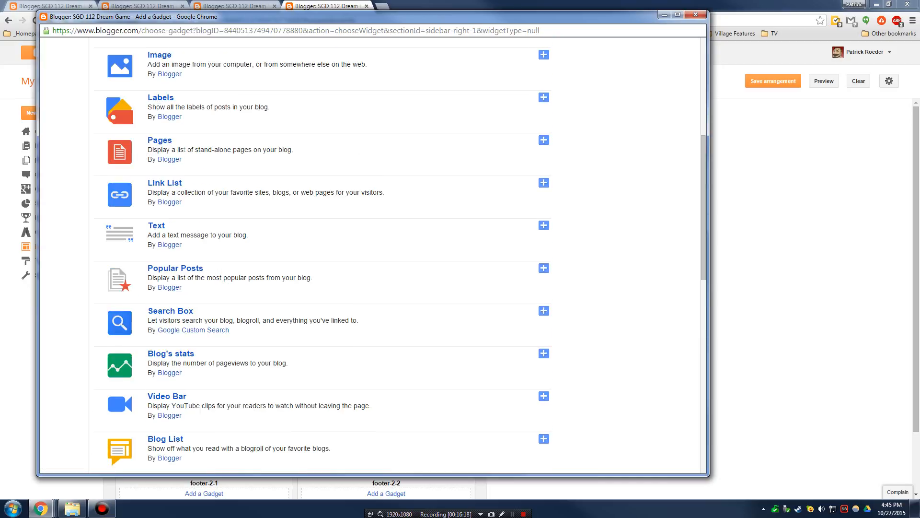
pyautogui.click(544, 141)
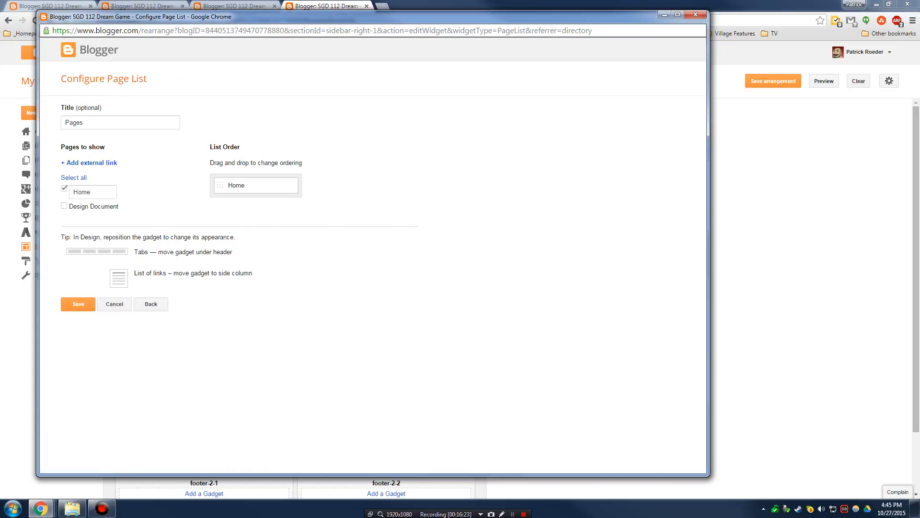
pyautogui.click(79, 304)
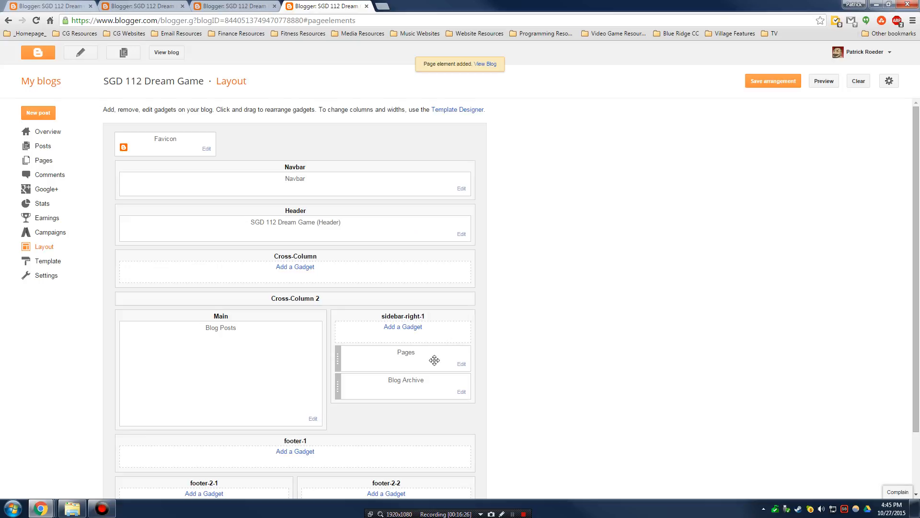
pyautogui.click(166, 52)
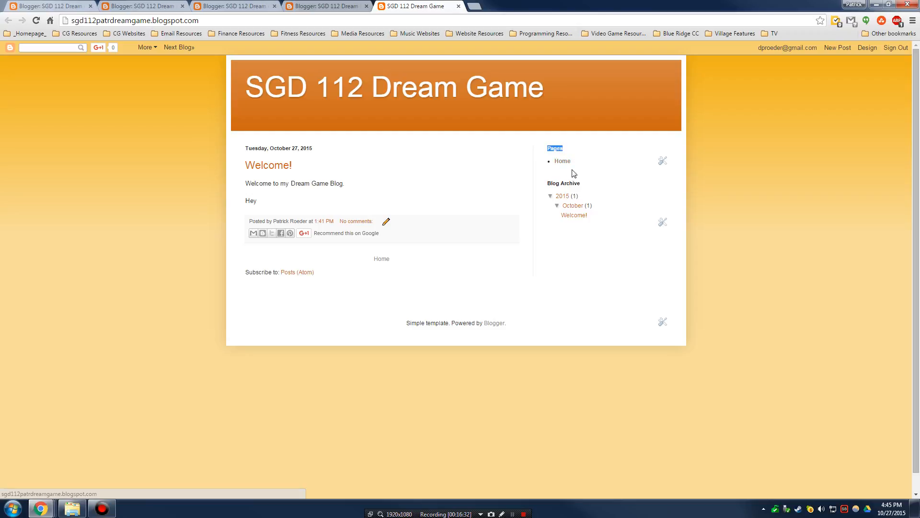
pyautogui.click(568, 173)
pyautogui.click(874, 47)
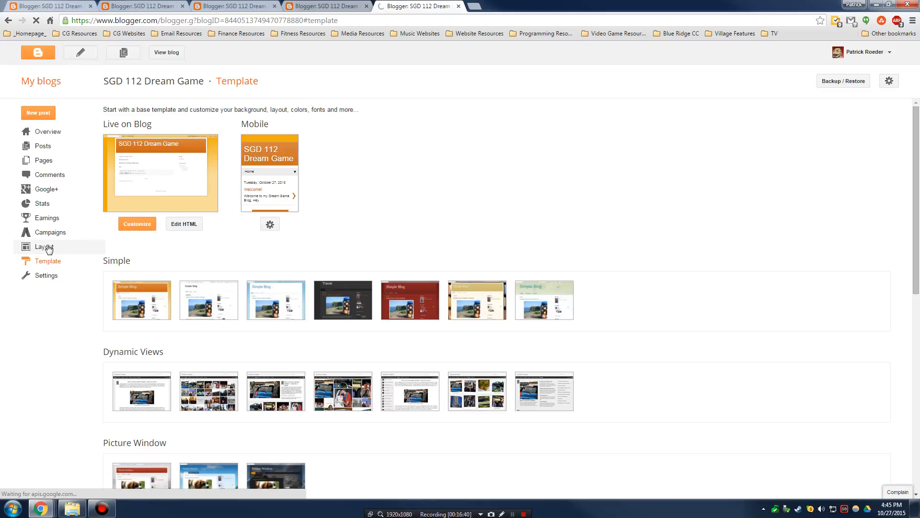
pyautogui.click(44, 246)
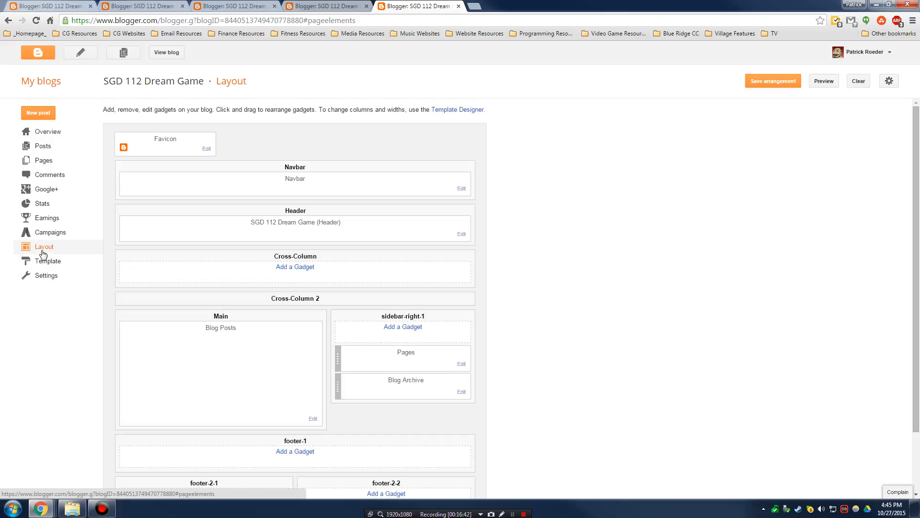
# - Include Design Document in the Pages gadget, keep Home first, save and close the configuration
pyautogui.click(461, 364)
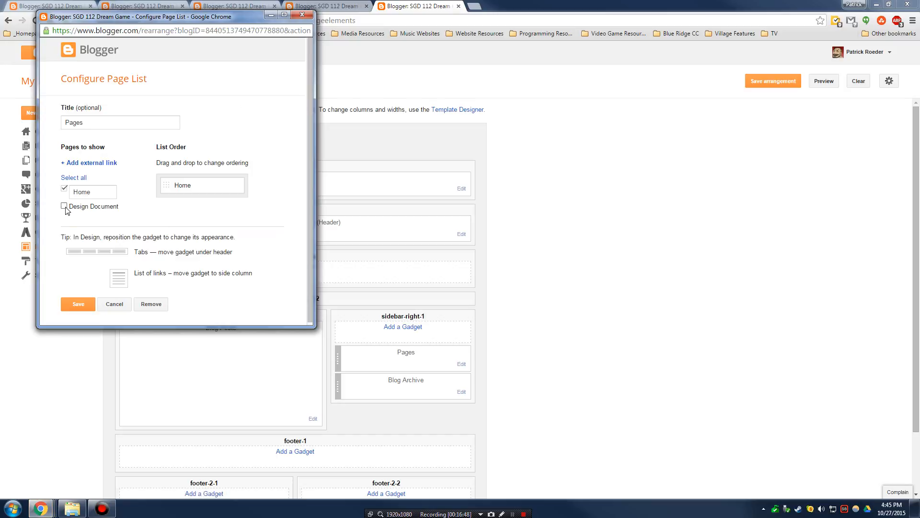
pyautogui.click(64, 206)
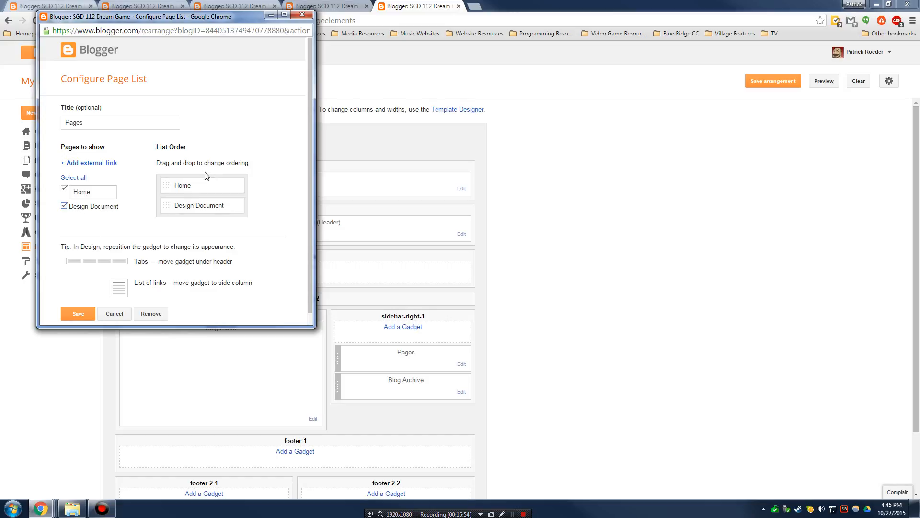
pyautogui.moveTo(174, 206); pyautogui.dragTo(195, 232)
pyautogui.moveTo(195, 187); pyautogui.dragTo(189, 205)
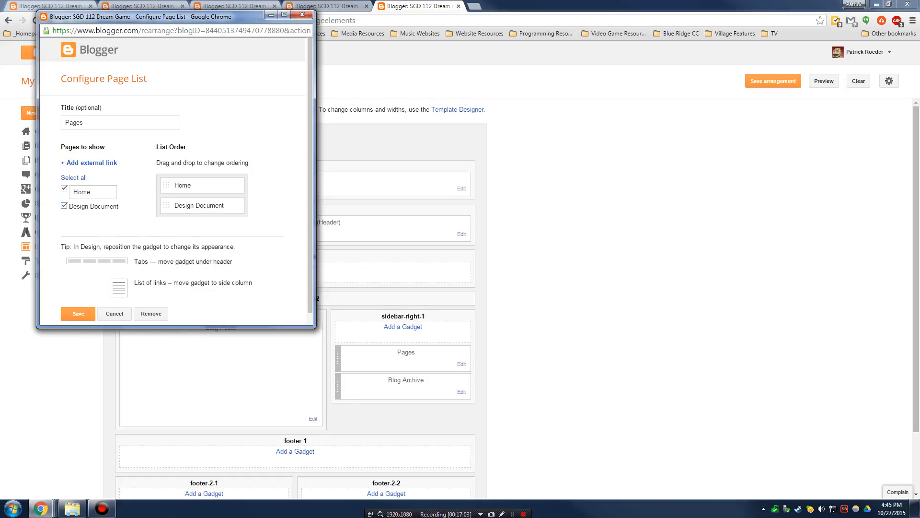
pyautogui.click(85, 312)
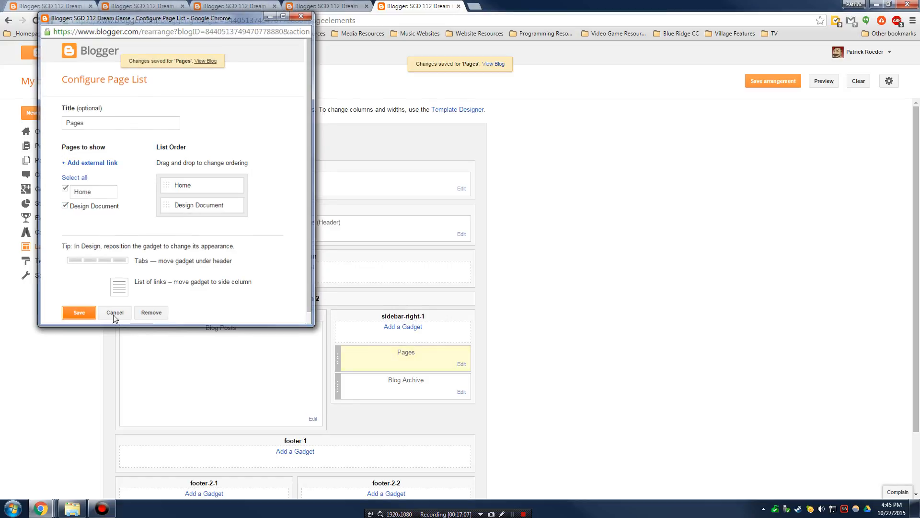
pyautogui.click(80, 311)
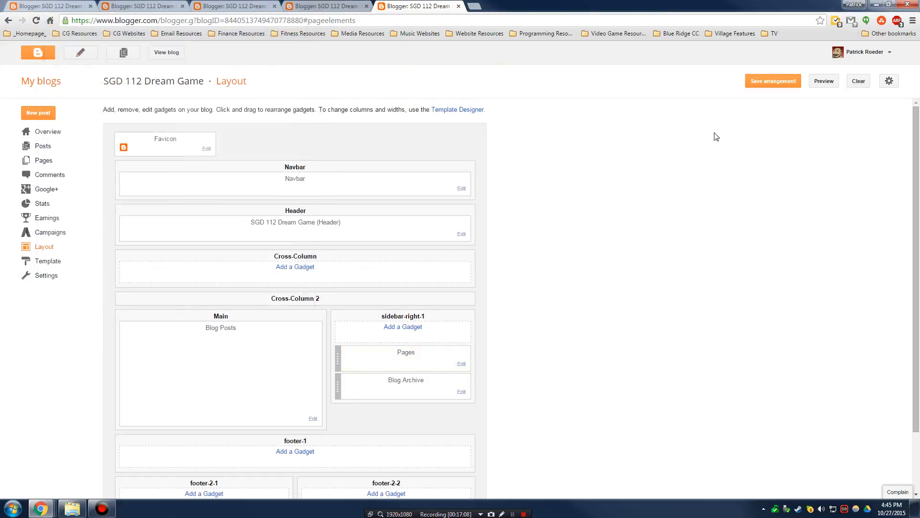
# - Preview the layout, view the live blog, and open its Design Document page
pyautogui.click(822, 85)
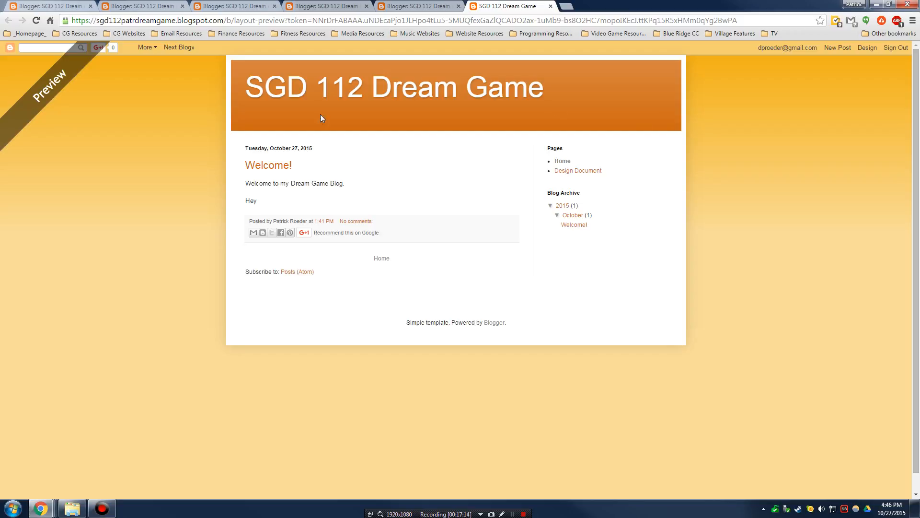
pyautogui.click(416, 7)
pyautogui.click(165, 55)
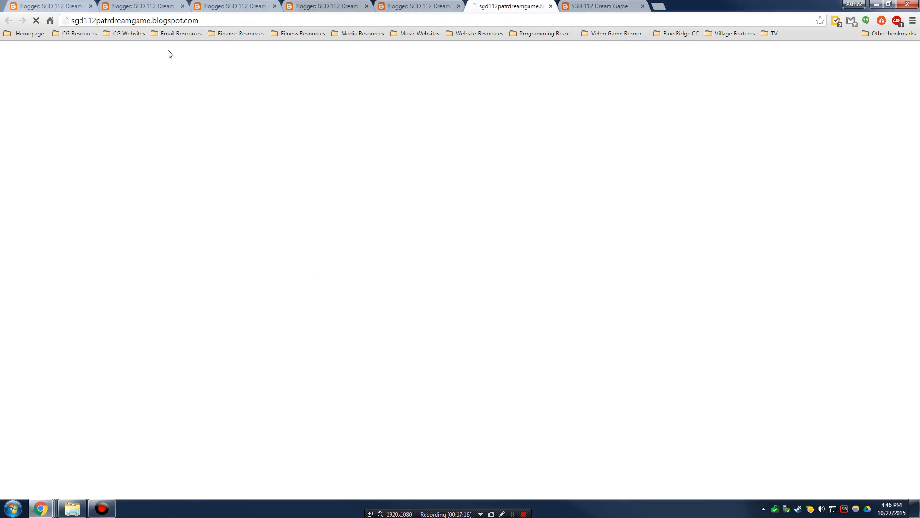
pyautogui.click(579, 171)
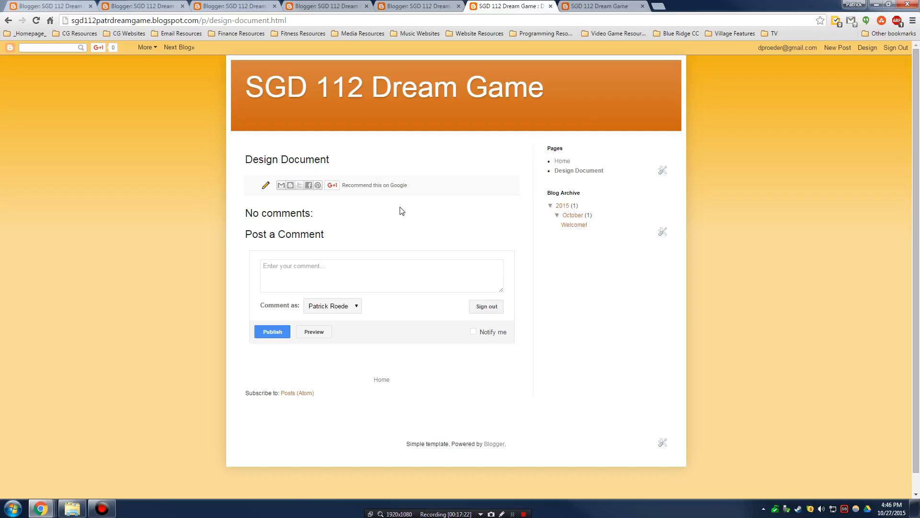
# - Close the extra blog and layout tabs, leaving only the Overview dashboard
pyautogui.click(551, 6)
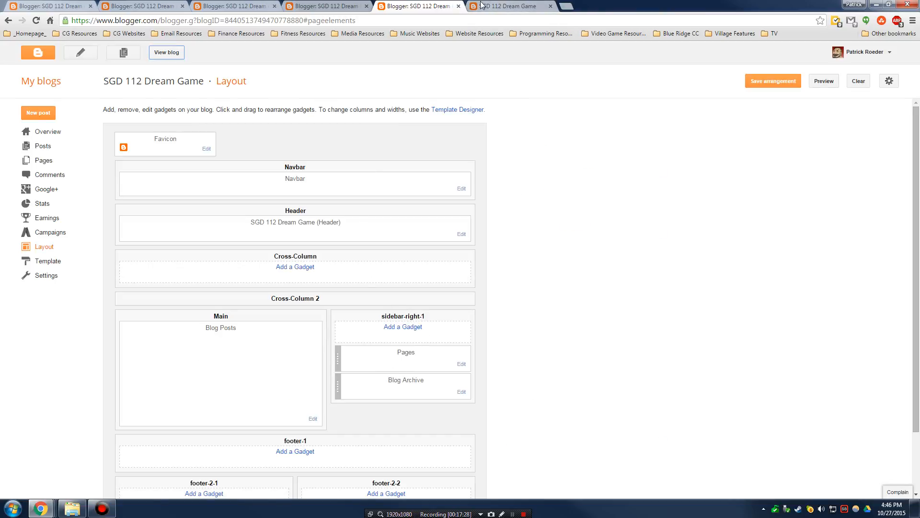
pyautogui.click(459, 6)
pyautogui.click(460, 6)
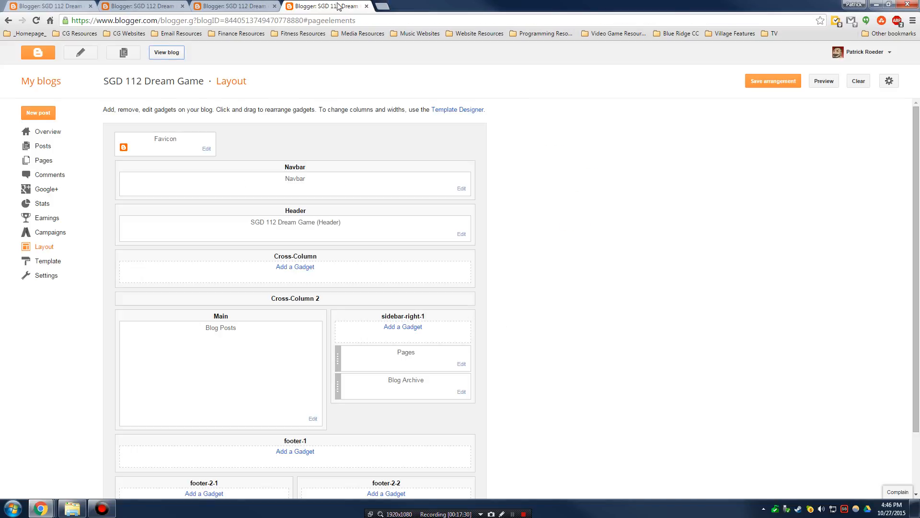
pyautogui.click(368, 7)
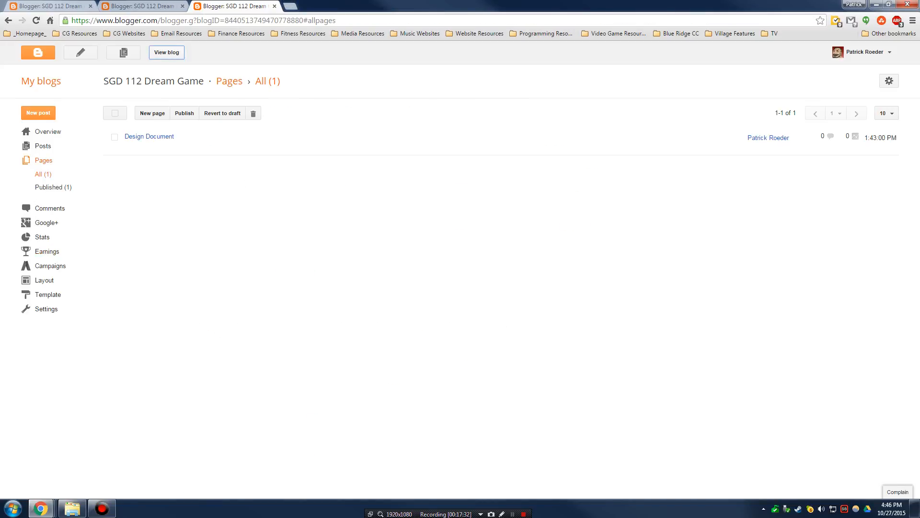
pyautogui.click(180, 5)
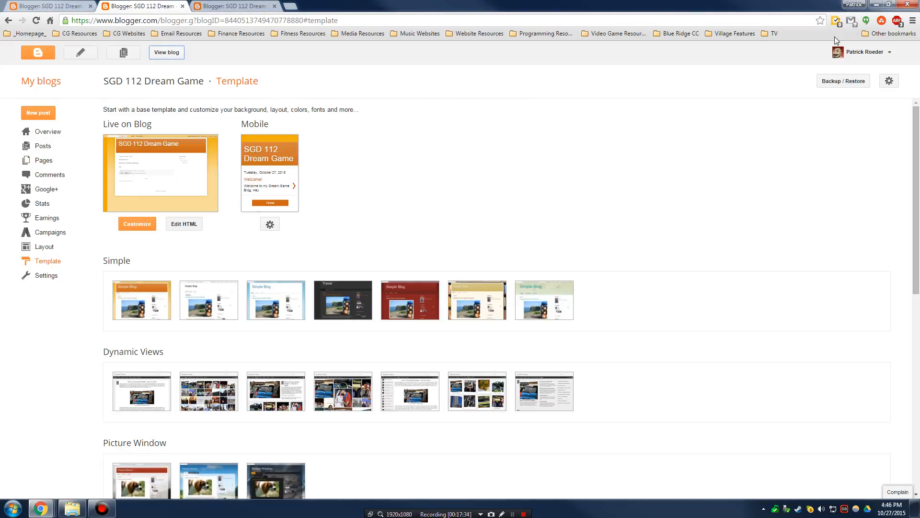
pyautogui.click(42, 131)
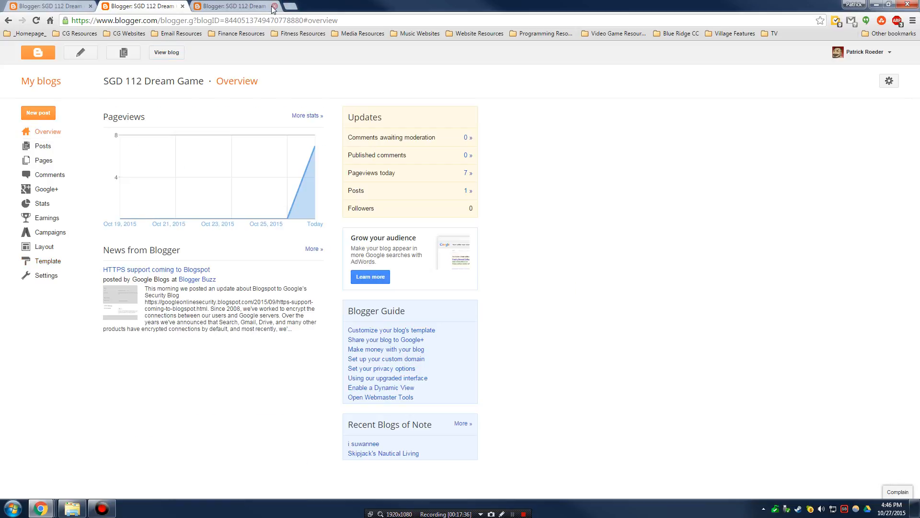
pyautogui.click(274, 7)
pyautogui.click(67, 5)
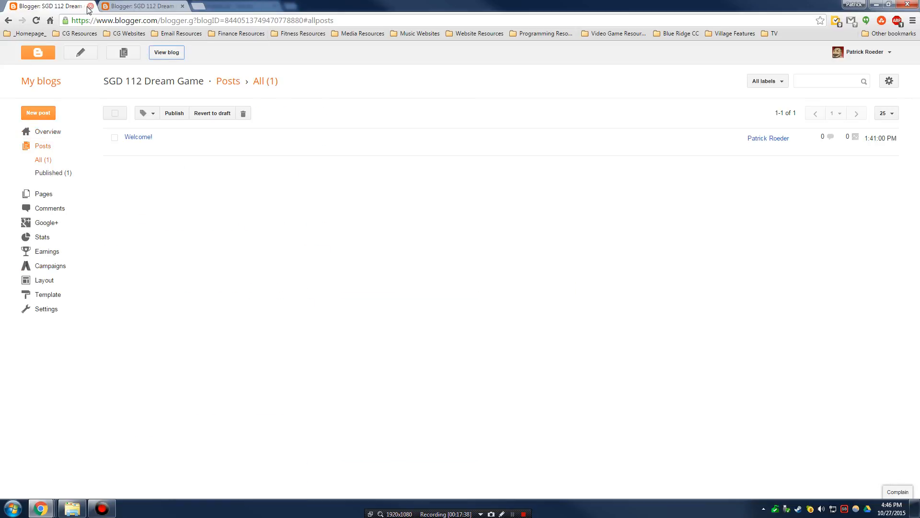
pyautogui.click(90, 6)
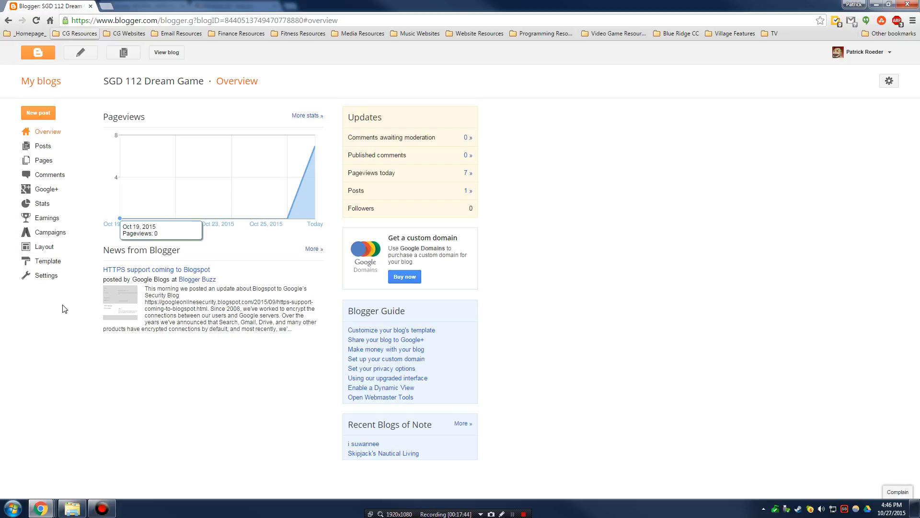
# - Apply the red Simple template to the blog from the Template page
pyautogui.click(55, 263)
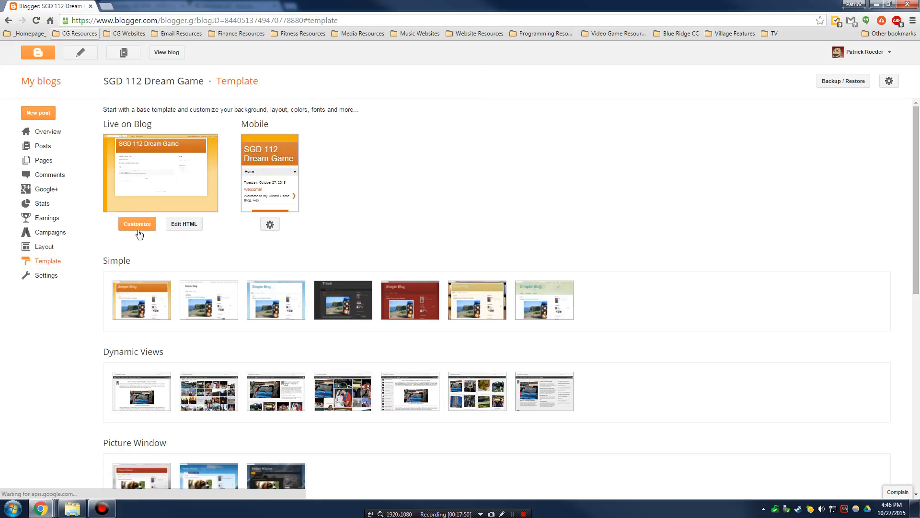
pyautogui.scroll(-3, 188, 352)
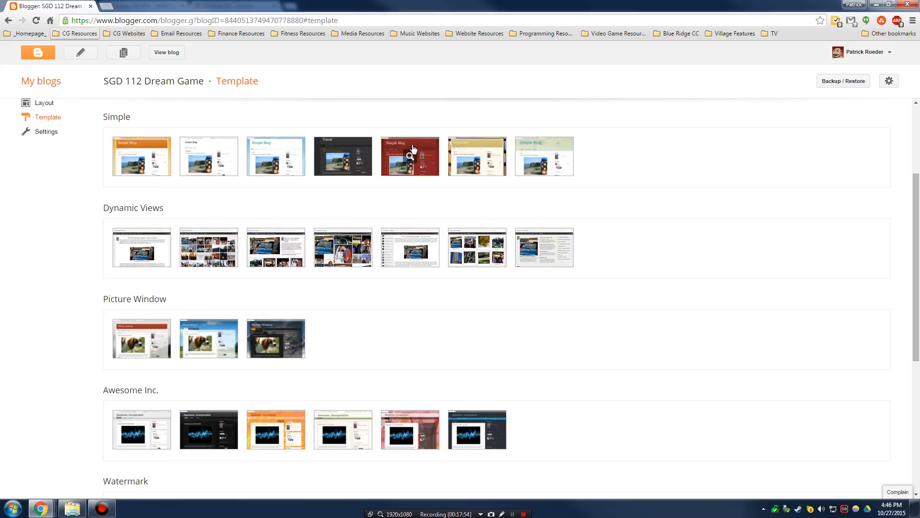
pyautogui.click(431, 164)
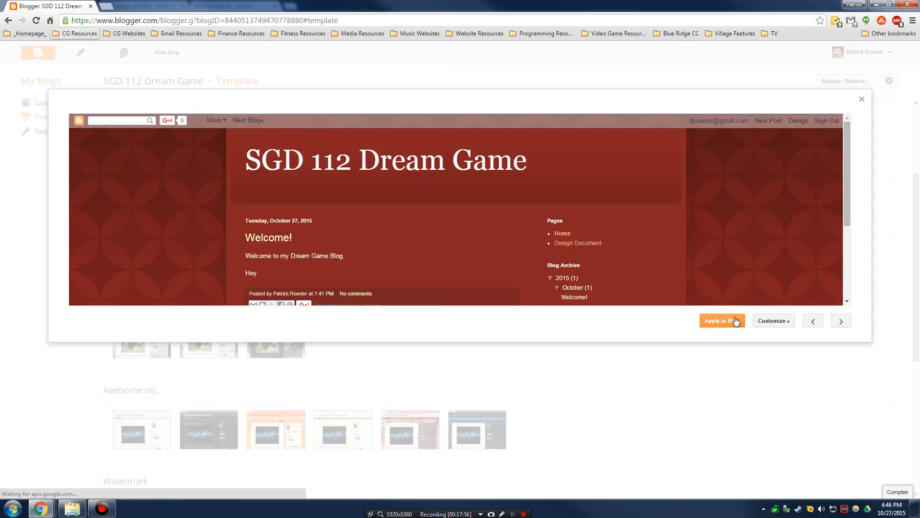
pyautogui.click(736, 321)
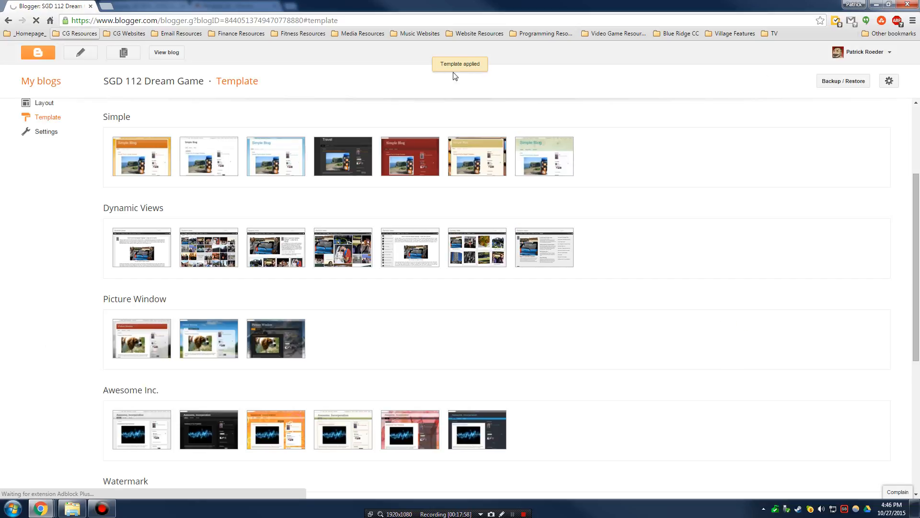
# - Check the live blog's red design in a new tab, then close that tab
pyautogui.rightClick(167, 53)
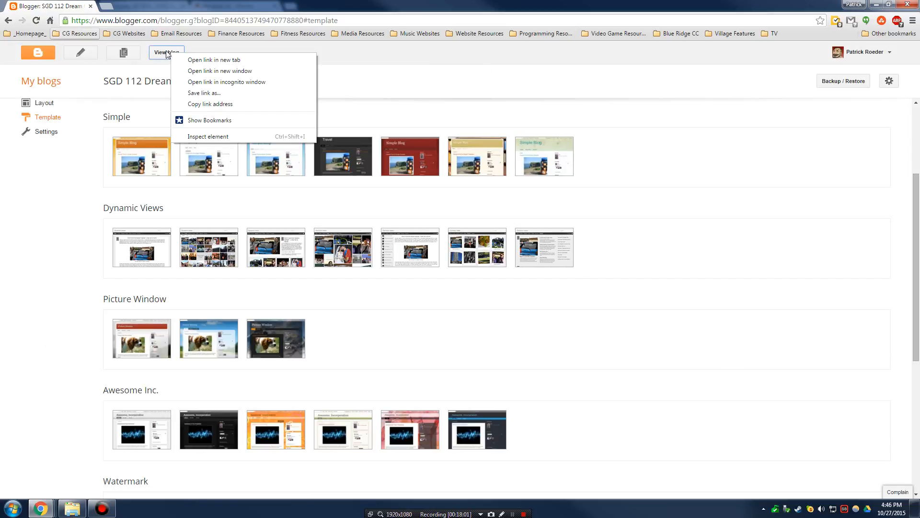
pyautogui.click(214, 59)
pyautogui.click(139, 6)
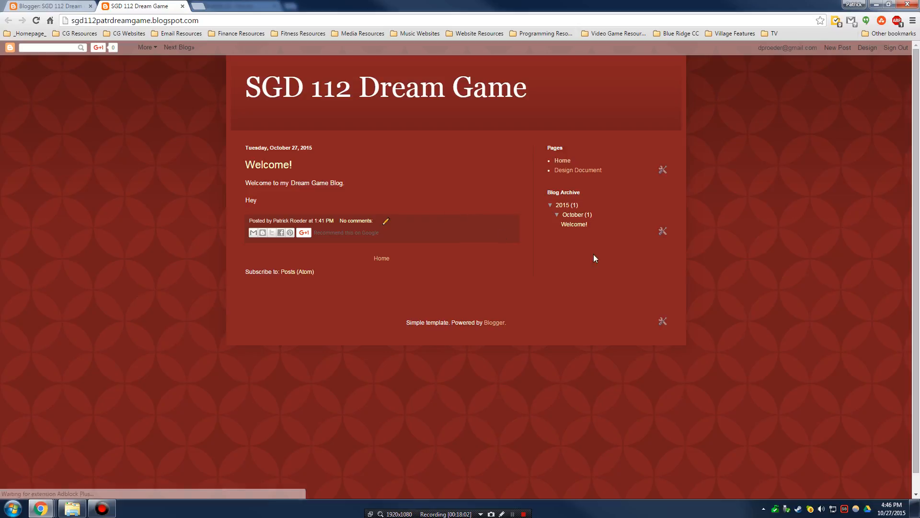
pyautogui.scroll(-1, 678, 292)
pyautogui.scroll(1, 660, 297)
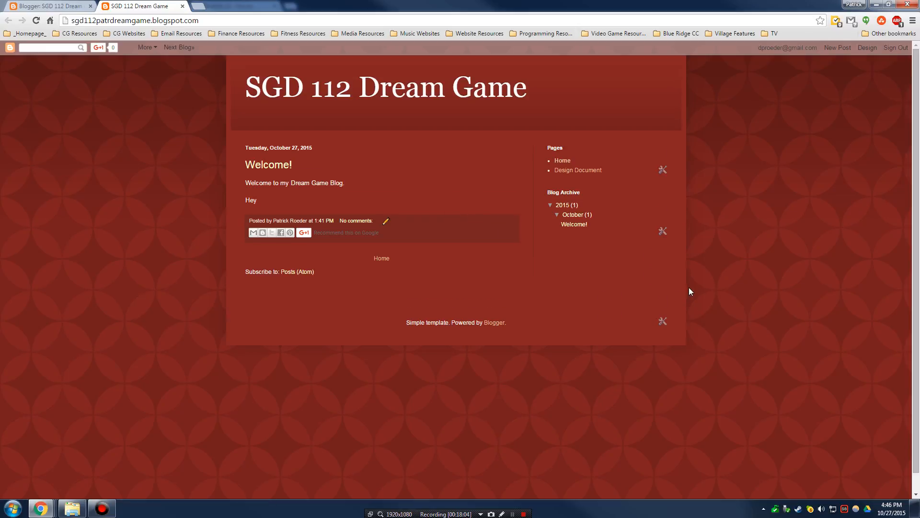
pyautogui.click(67, 7)
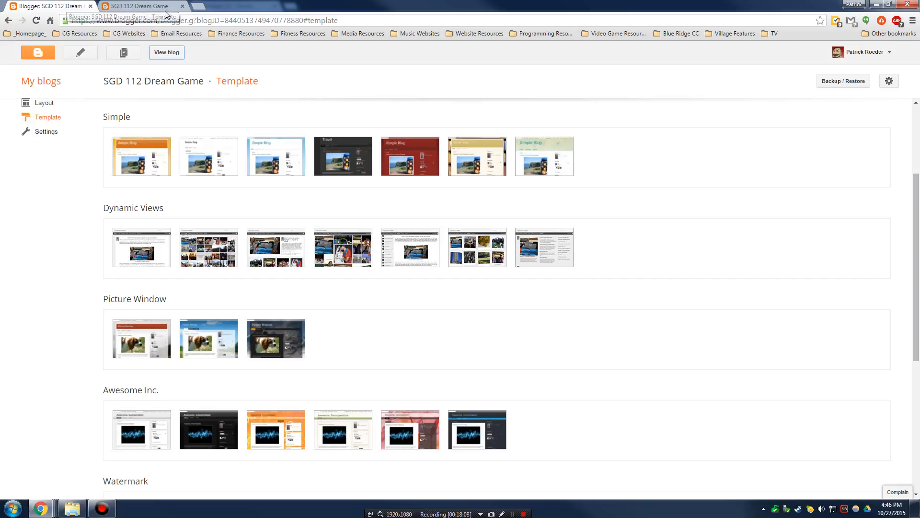
pyautogui.click(183, 7)
pyautogui.scroll(3, 402, 239)
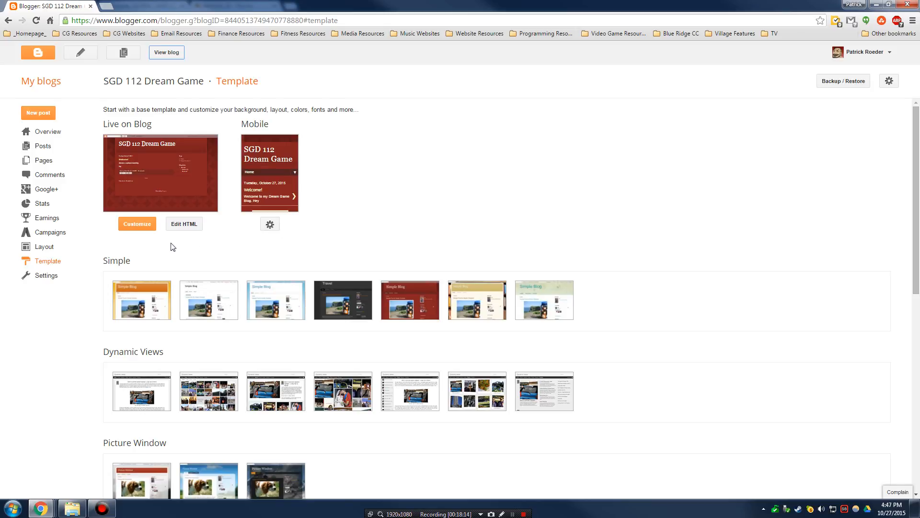
# - Open the Template Designer and look through its sections, ending on Background
pyautogui.click(144, 223)
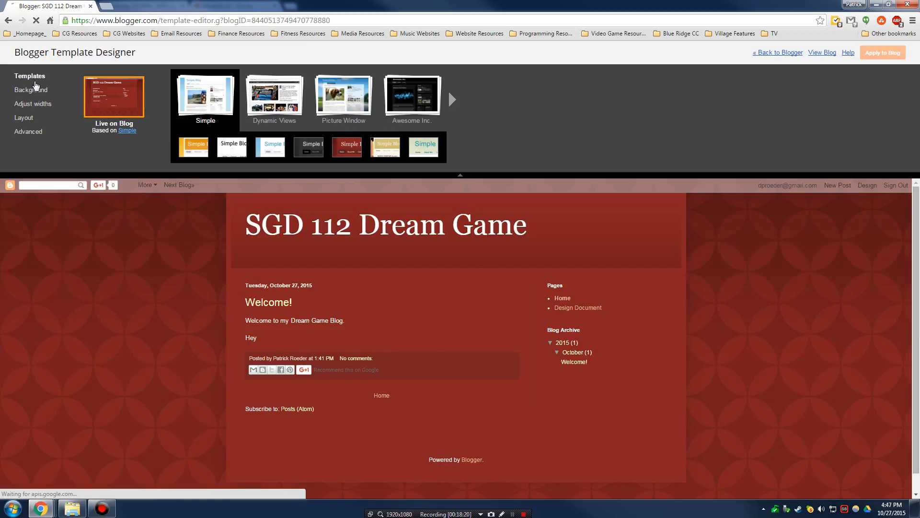
pyautogui.click(33, 90)
pyautogui.click(37, 106)
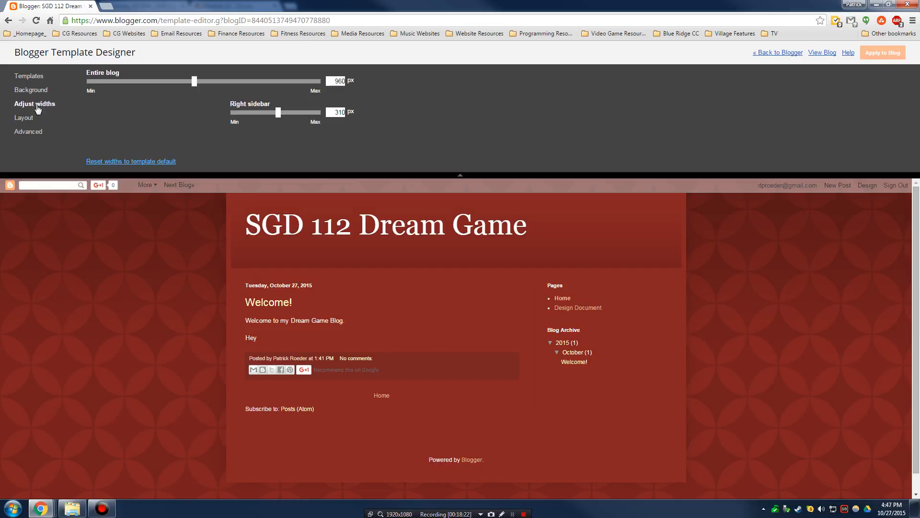
pyautogui.click(27, 119)
pyautogui.click(32, 133)
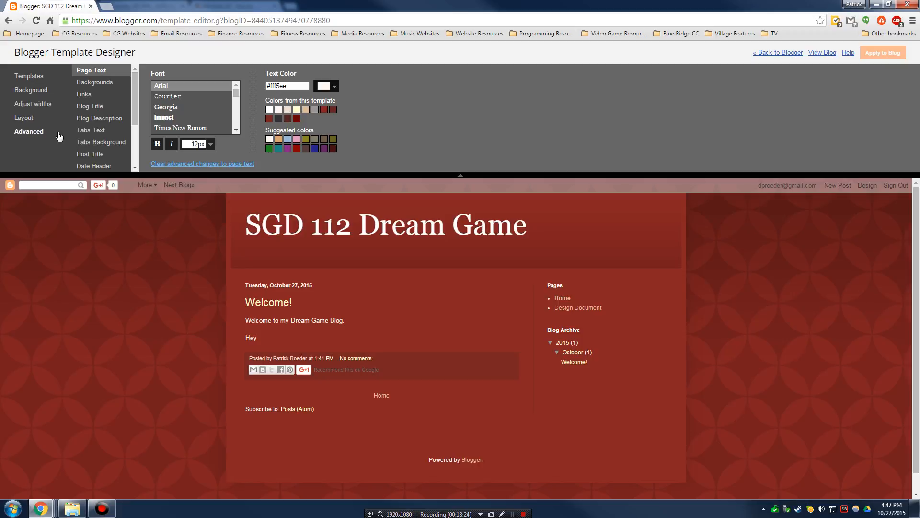
pyautogui.click(37, 77)
pyautogui.click(32, 91)
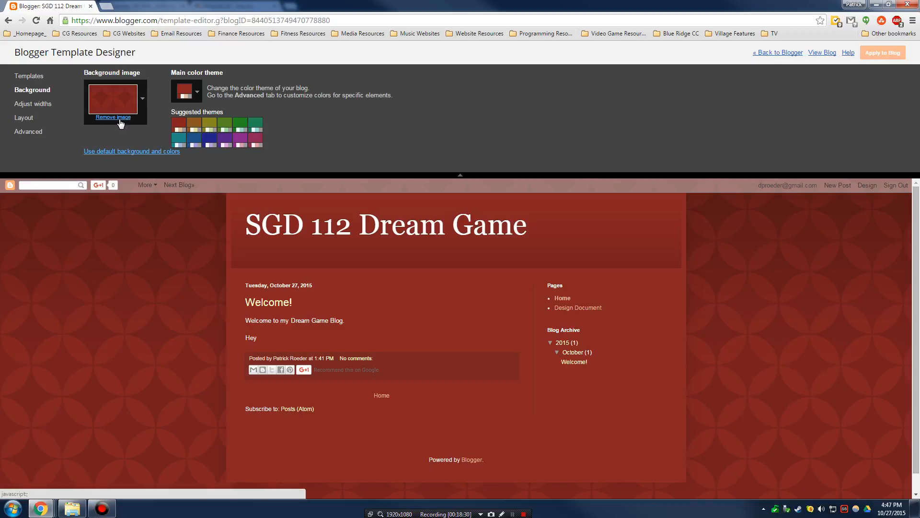
# - Cancel the image picker and remove the patterned background image, leaving plain red
pyautogui.click(142, 99)
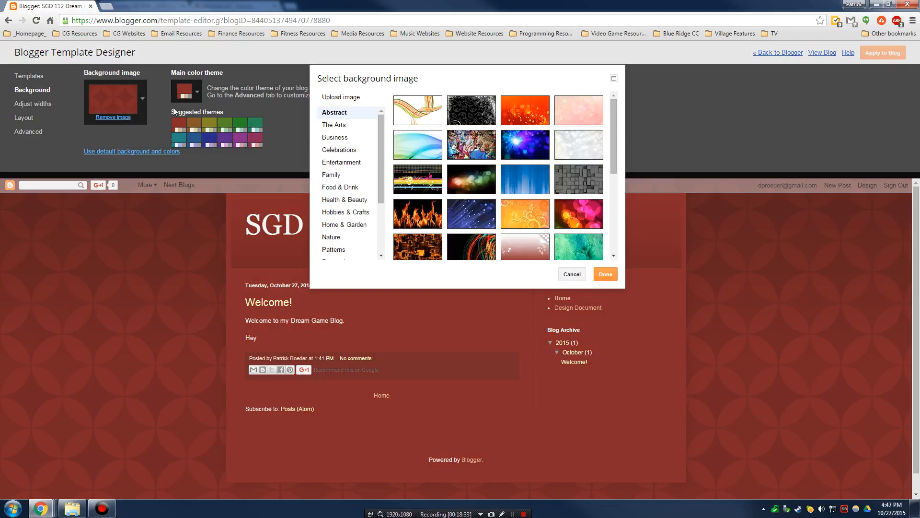
pyautogui.scroll(-3, 363, 149)
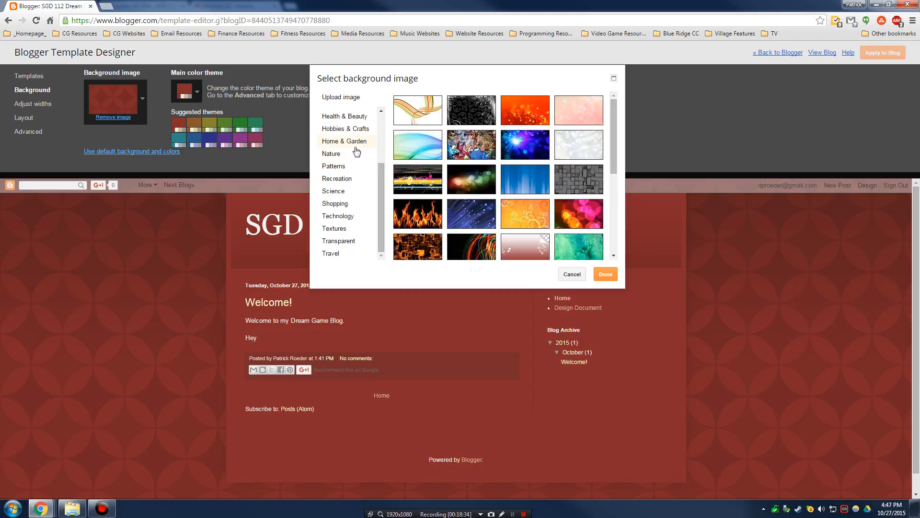
pyautogui.moveTo(382, 233); pyautogui.dragTo(382, 144)
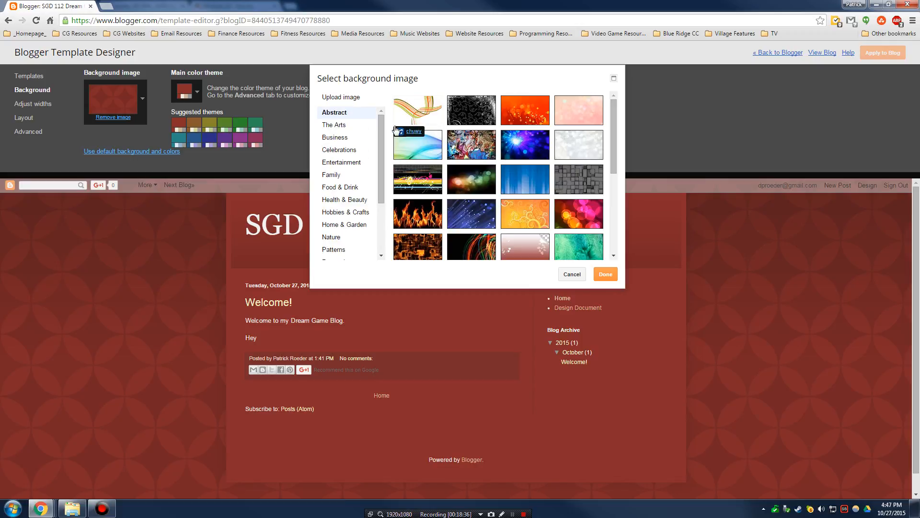
pyautogui.click(572, 275)
pyautogui.click(116, 118)
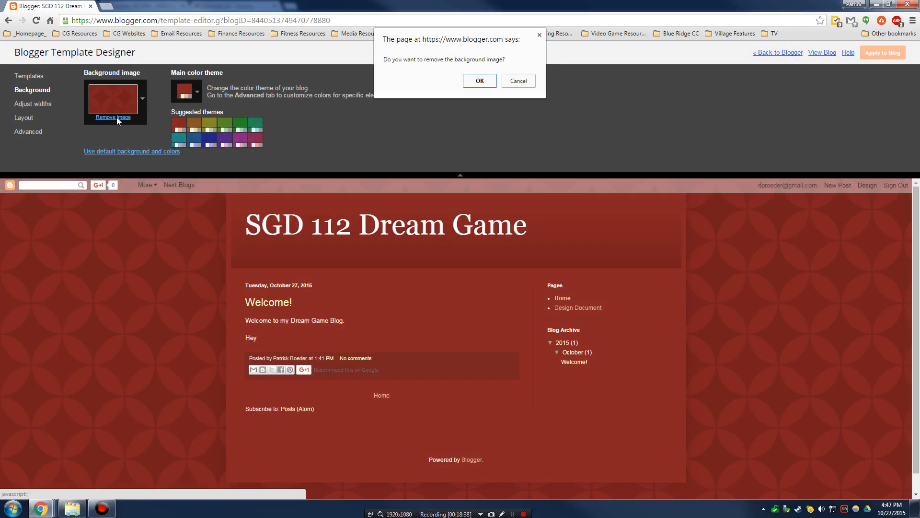
pyautogui.click(481, 82)
pyautogui.click(39, 132)
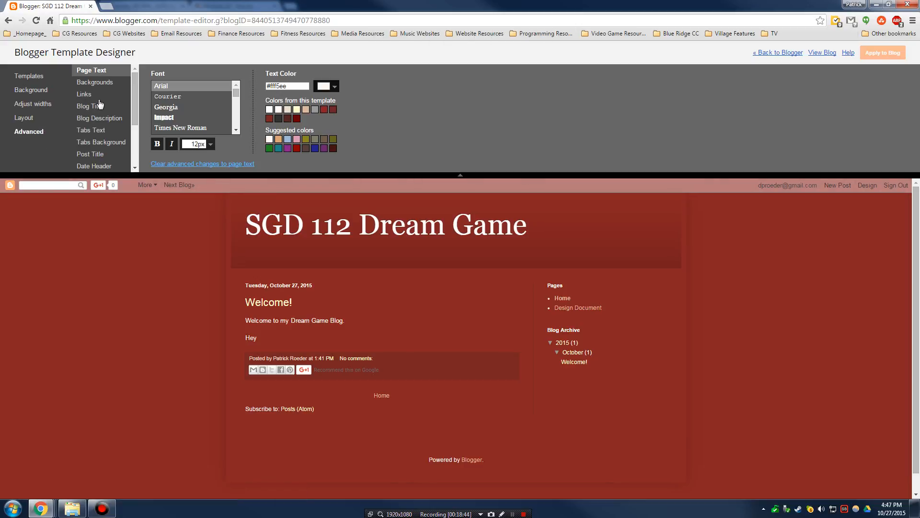
# - Browse the Advanced colour groups (links, title, description, page text), returning to Backgrounds
pyautogui.scroll(-3, 109, 111)
pyautogui.scroll(3, 110, 112)
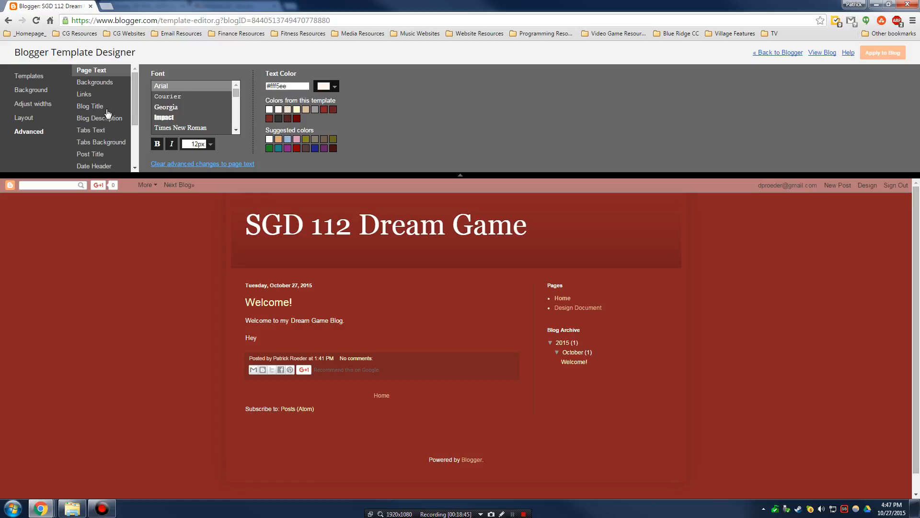
pyautogui.click(97, 83)
pyautogui.click(92, 94)
pyautogui.click(97, 108)
pyautogui.click(98, 96)
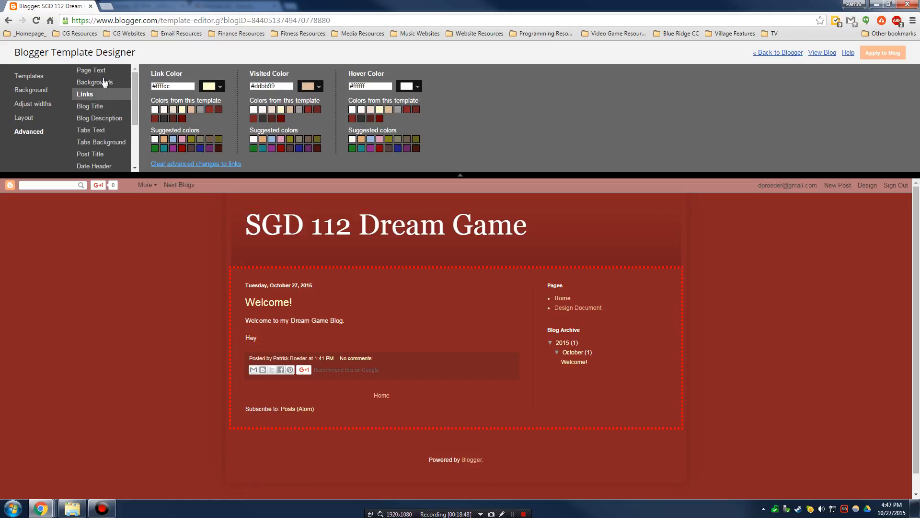
pyautogui.click(104, 83)
pyautogui.click(100, 119)
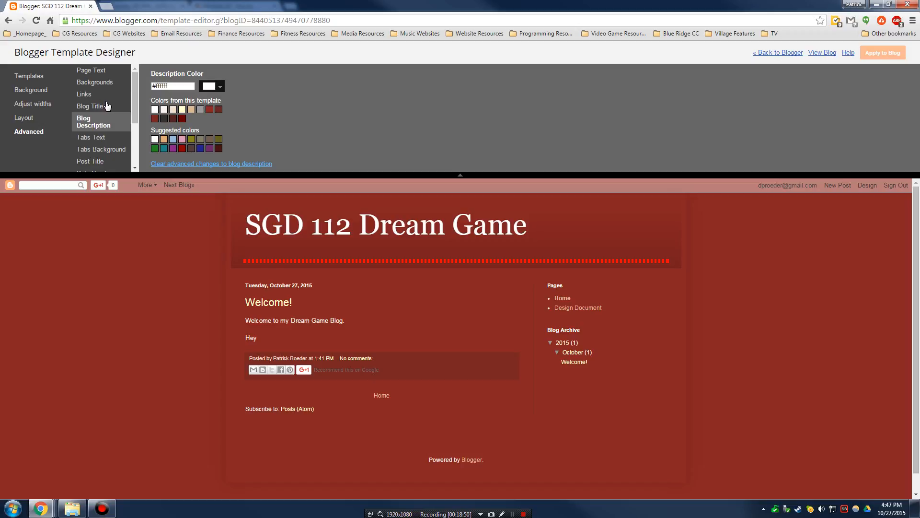
pyautogui.click(101, 73)
pyautogui.click(108, 85)
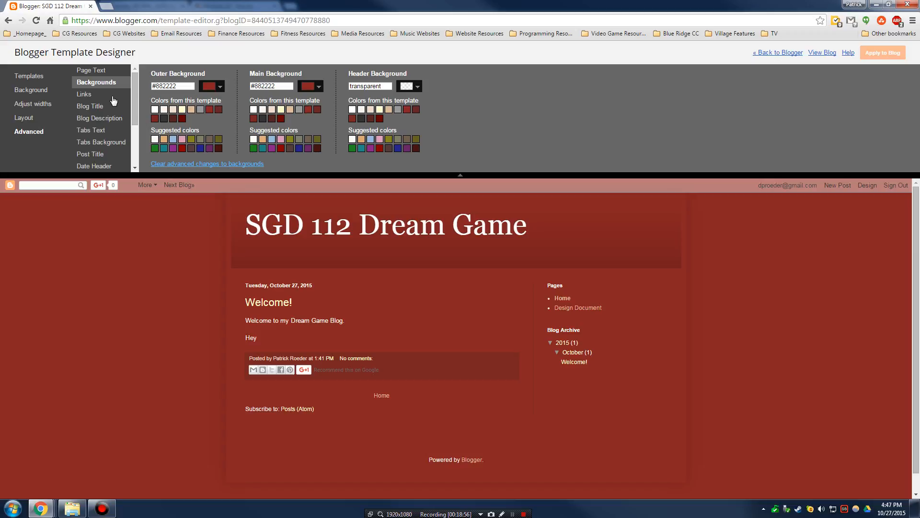
pyautogui.scroll(-3, 114, 103)
pyautogui.click(42, 94)
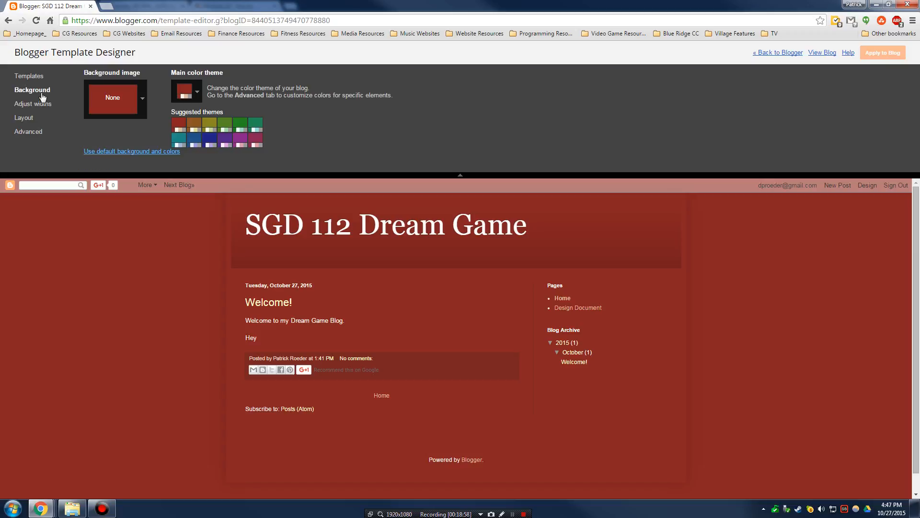
pyautogui.click(32, 133)
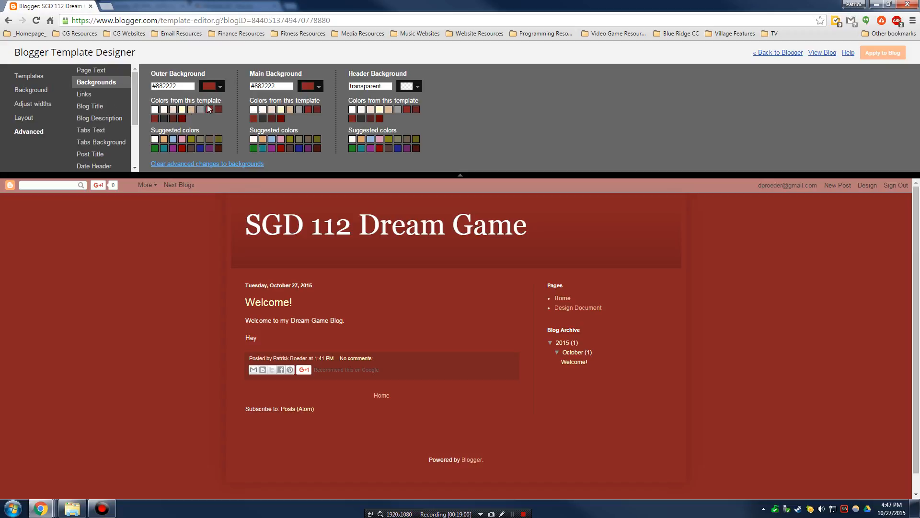
# - Set the outer background to olive #666622 and the main background to tan #dda977
pyautogui.click(193, 110)
pyautogui.click(173, 118)
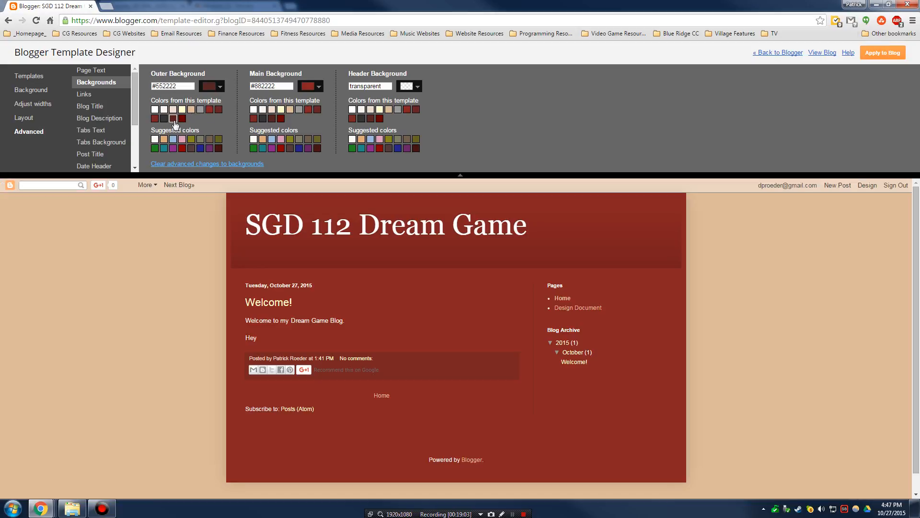
pyautogui.click(191, 148)
pyautogui.click(209, 148)
pyautogui.click(219, 139)
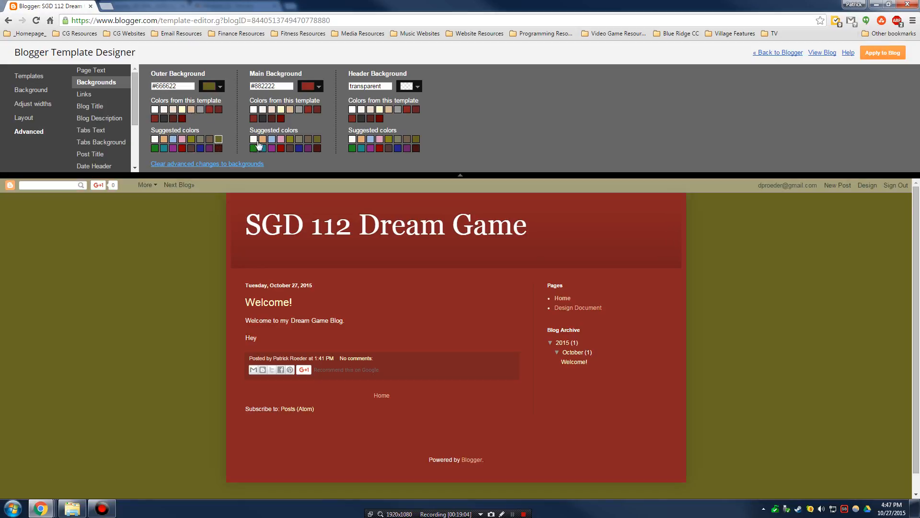
pyautogui.click(272, 139)
pyautogui.click(317, 149)
pyautogui.click(263, 139)
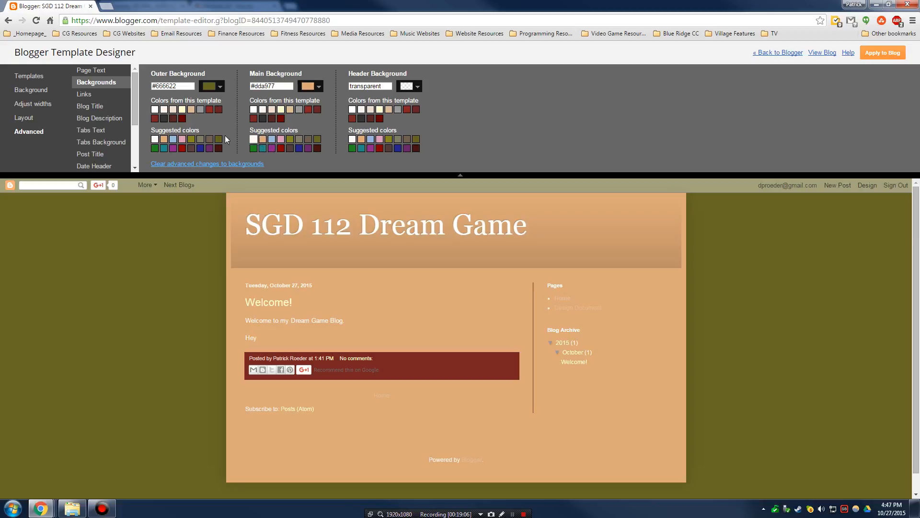
pyautogui.click(43, 90)
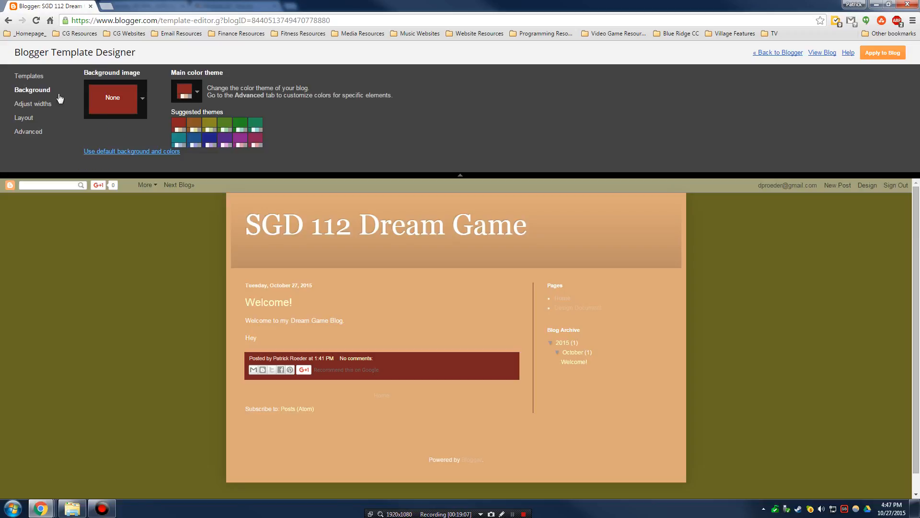
# - Browse the upload option and several background image categories, closing without choosing
pyautogui.click(113, 100)
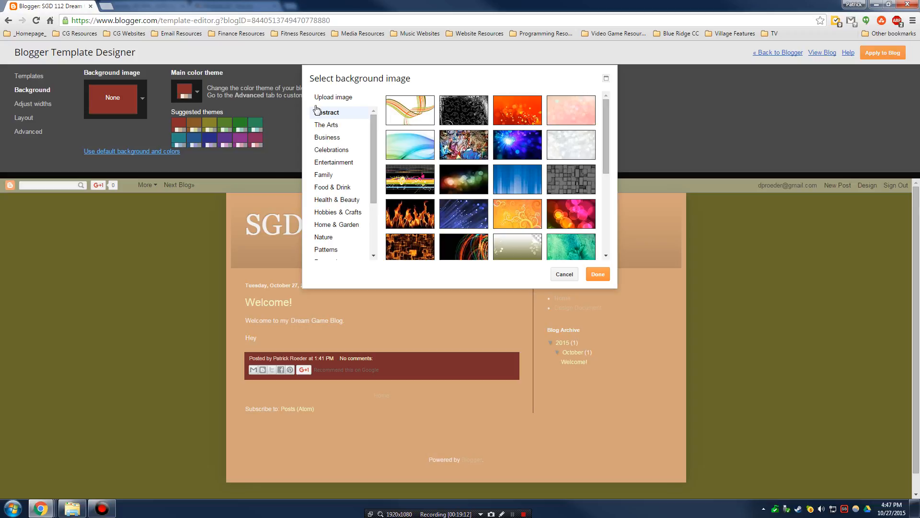
pyautogui.click(339, 97)
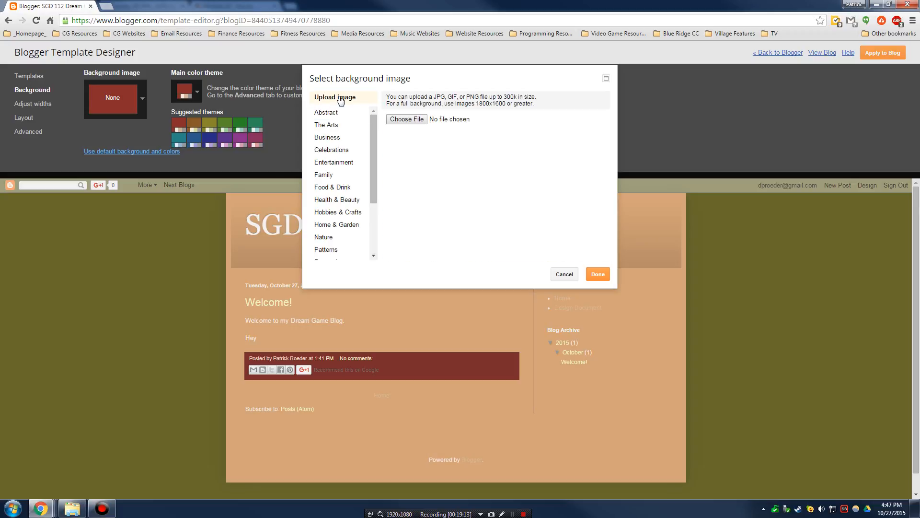
pyautogui.click(407, 119)
pyautogui.click(429, 242)
pyautogui.click(334, 163)
pyautogui.click(335, 212)
pyautogui.click(337, 236)
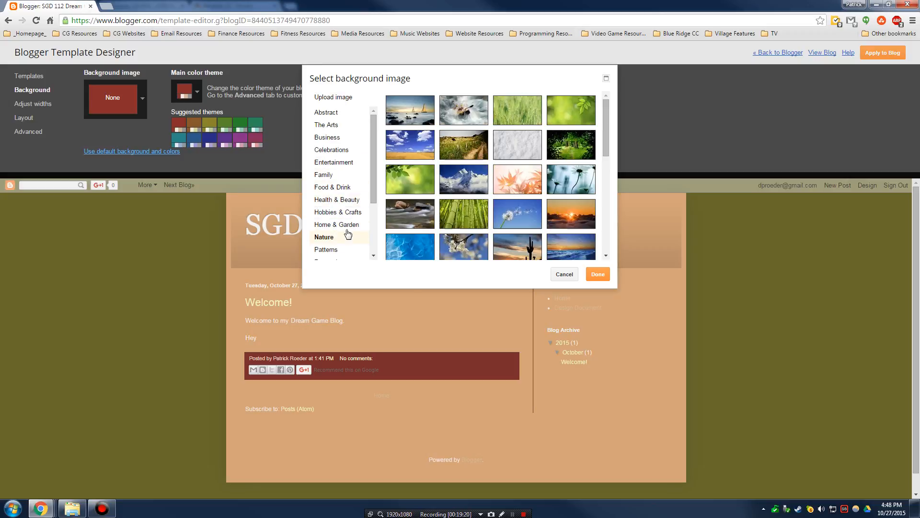
pyautogui.click(336, 187)
pyautogui.click(332, 149)
pyautogui.click(327, 112)
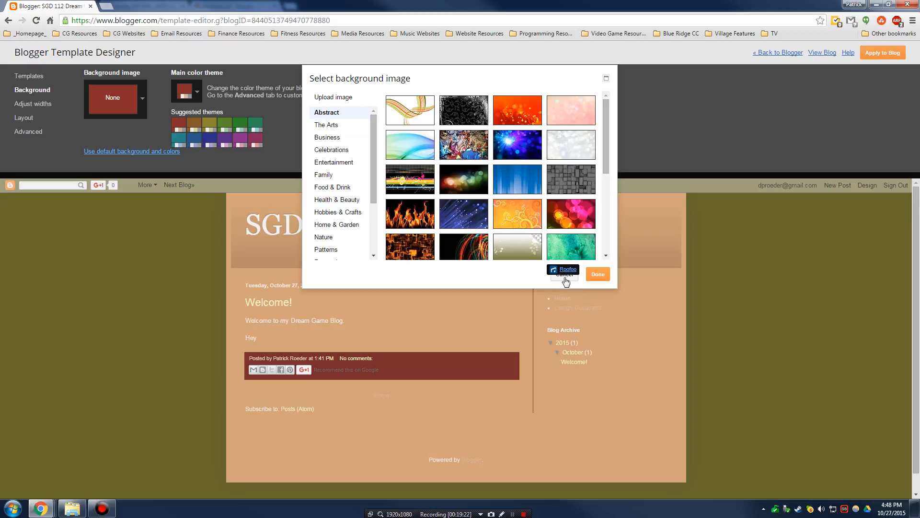
pyautogui.click(565, 277)
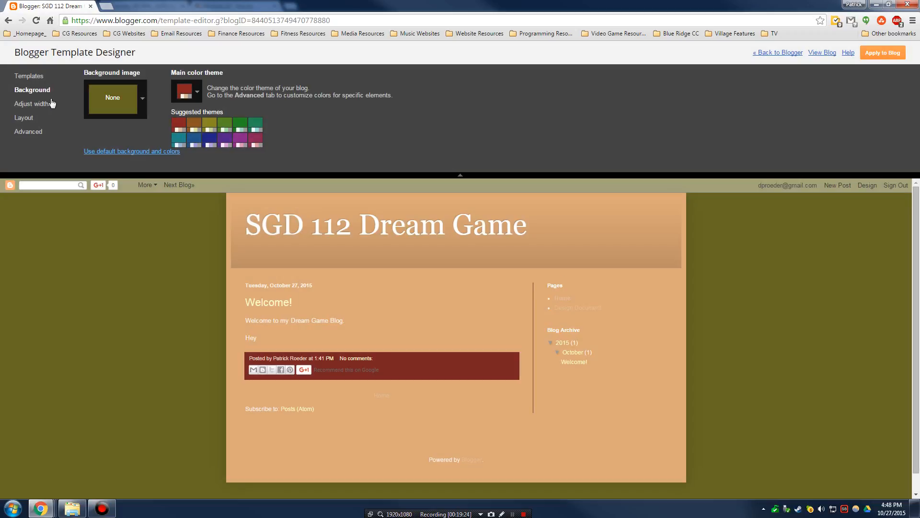
# - Choose the first blue waveform image from the Technology category as the background
pyautogui.click(119, 98)
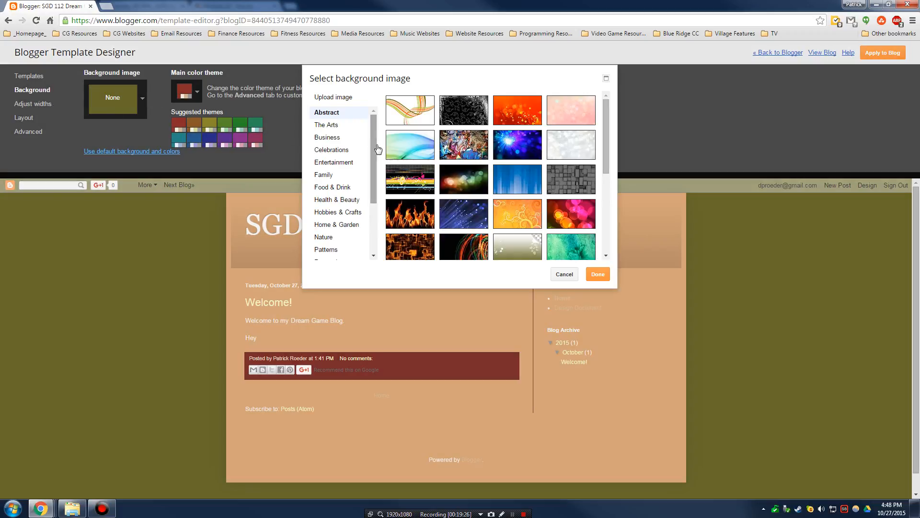
pyautogui.click(336, 99)
pyautogui.click(346, 127)
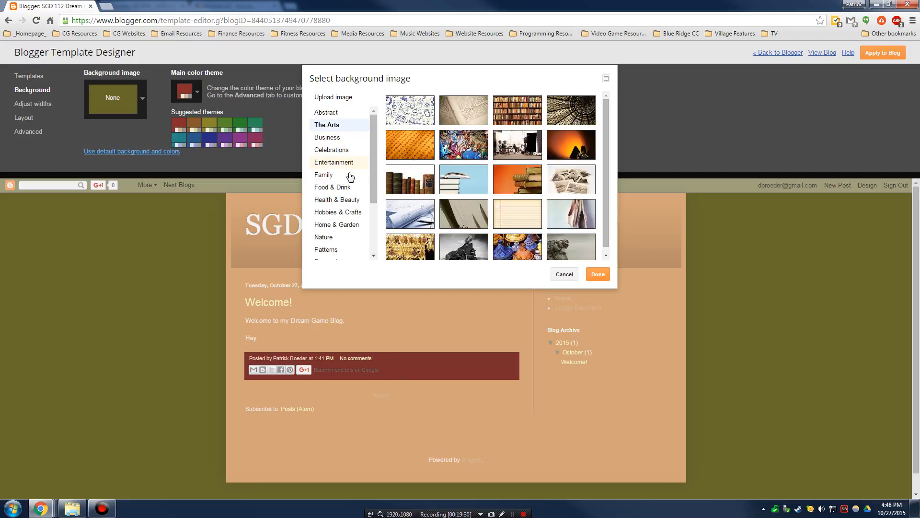
pyautogui.scroll(-3, 349, 187)
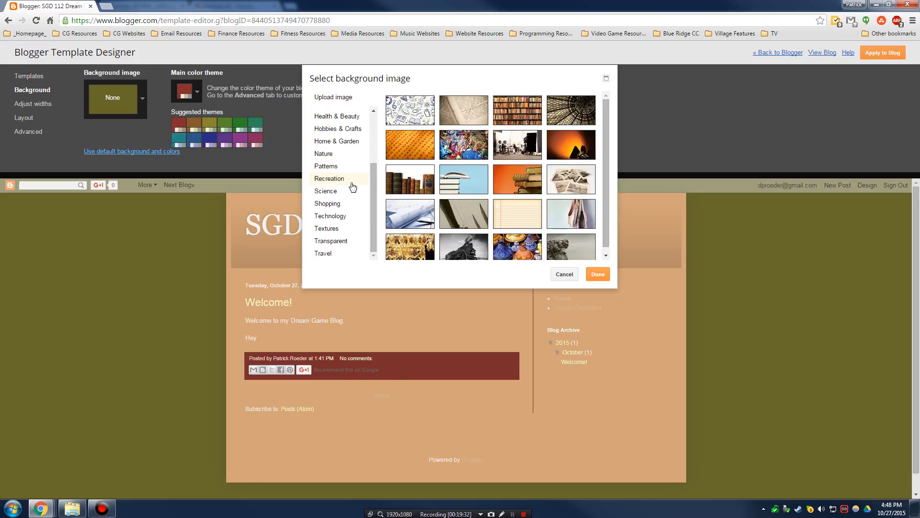
pyautogui.click(347, 216)
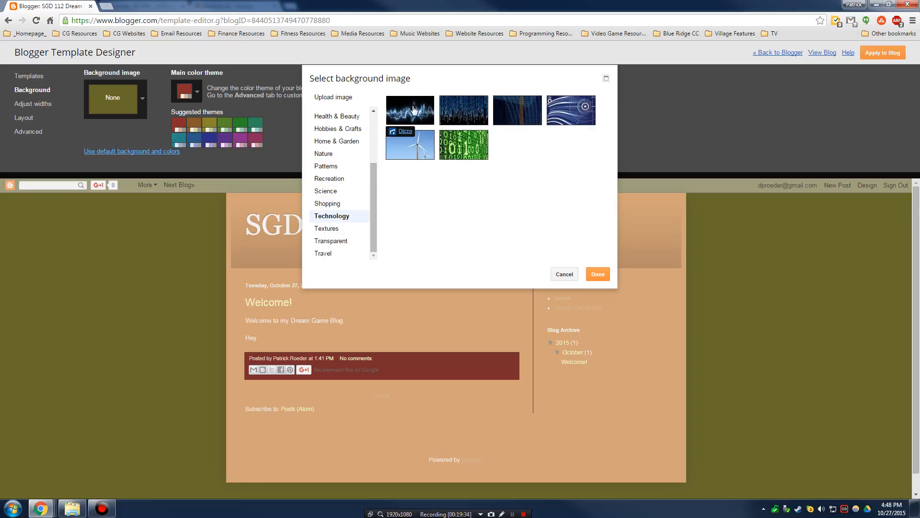
pyautogui.click(411, 110)
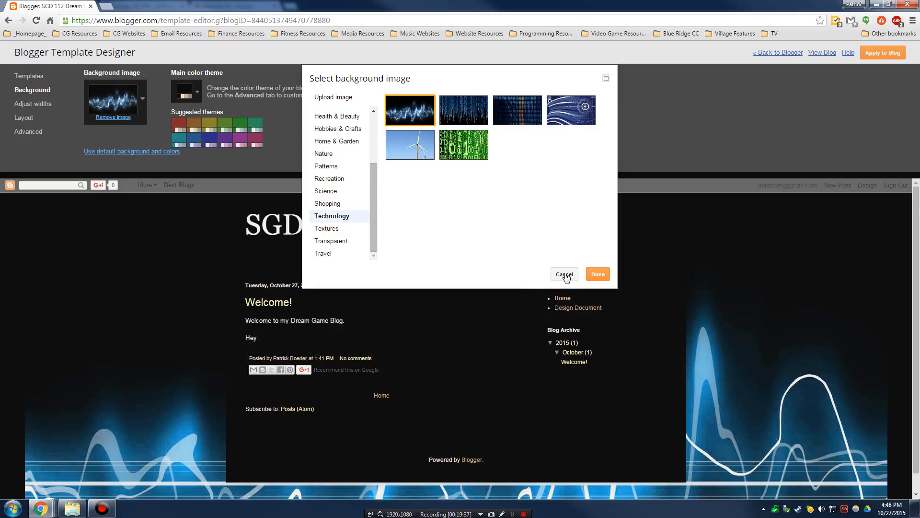
pyautogui.click(592, 275)
# - Open the live blog in a second tab and apply the waveform design to the blog
pyautogui.scroll(-1, 241, 249)
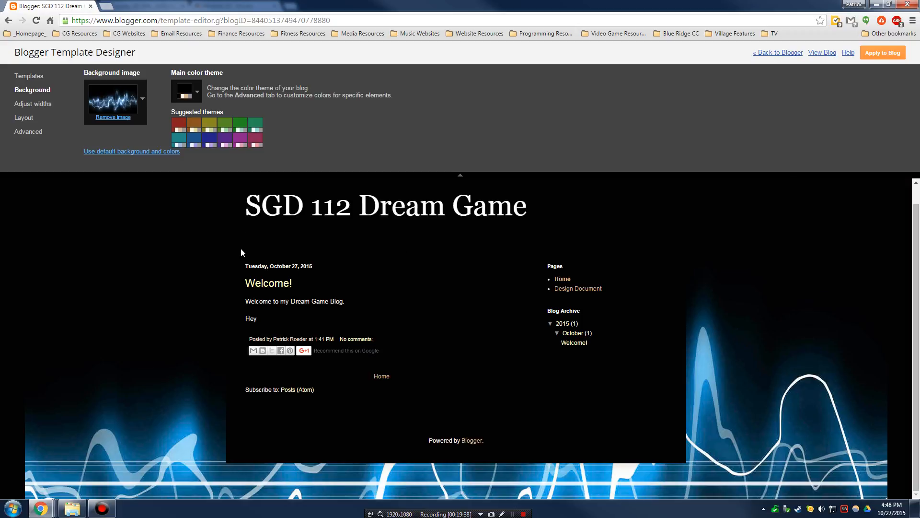
pyautogui.scroll(1, 256, 249)
pyautogui.scroll(-1, 743, 305)
pyautogui.scroll(1, 797, 314)
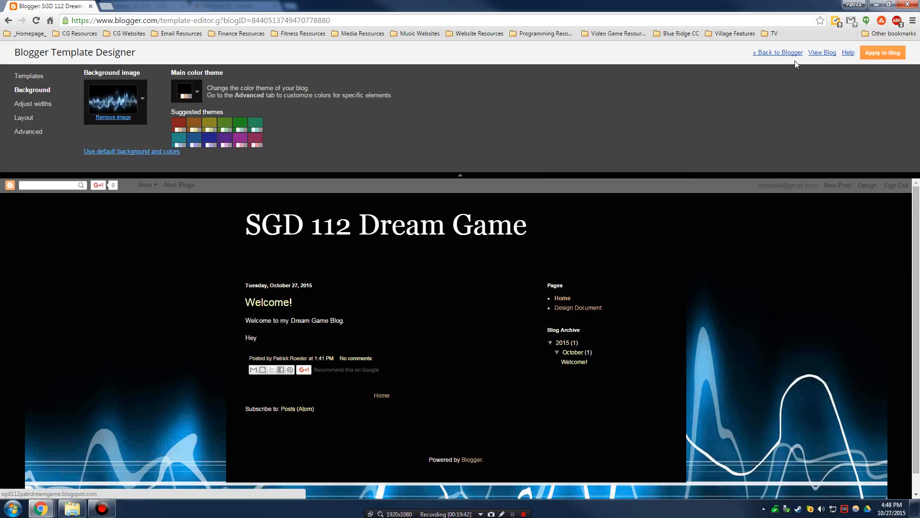
pyautogui.rightClick(818, 56)
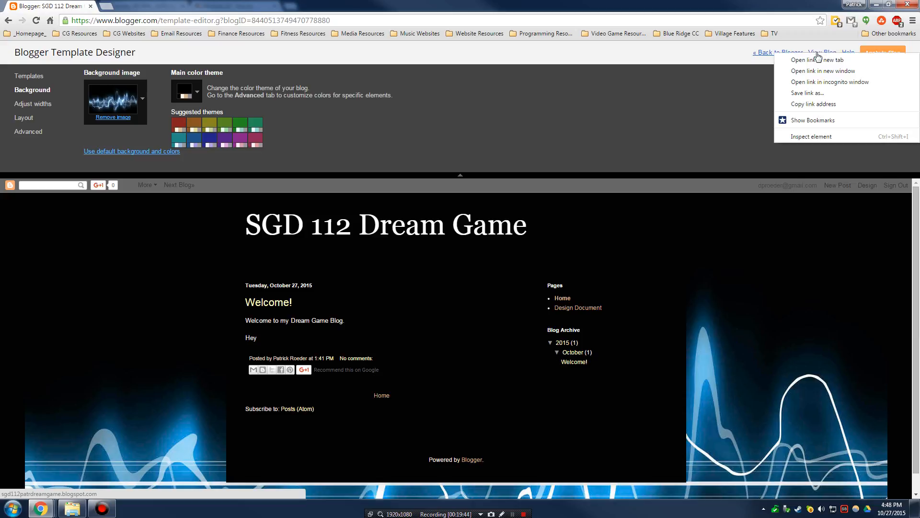
pyautogui.click(829, 61)
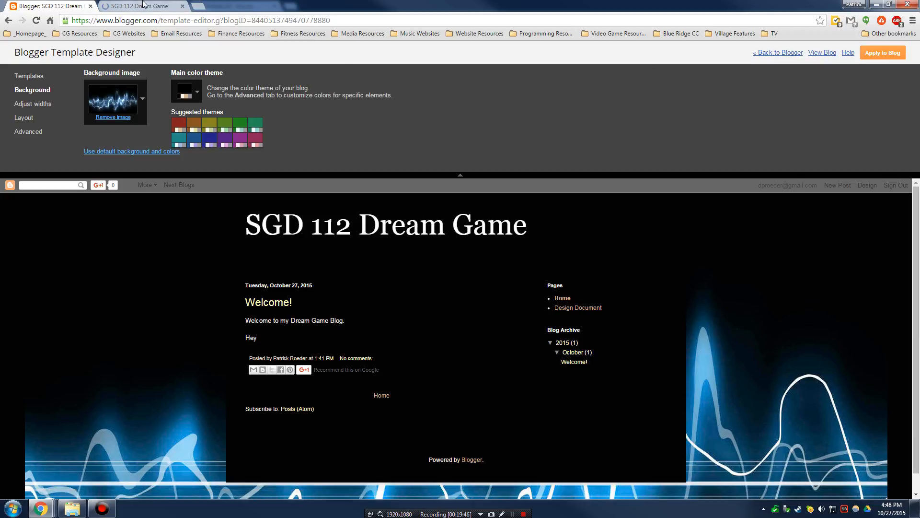
pyautogui.click(150, 9)
pyautogui.click(90, 11)
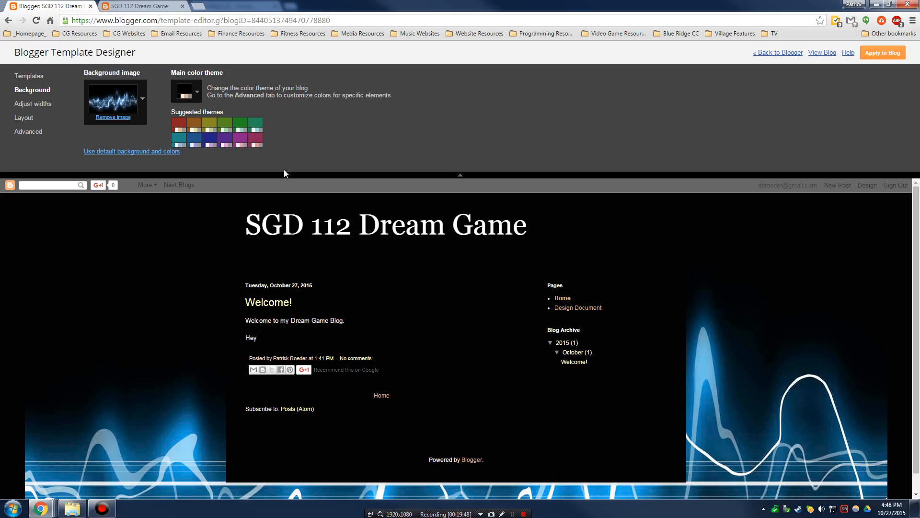
pyautogui.click(878, 54)
pyautogui.click(142, 6)
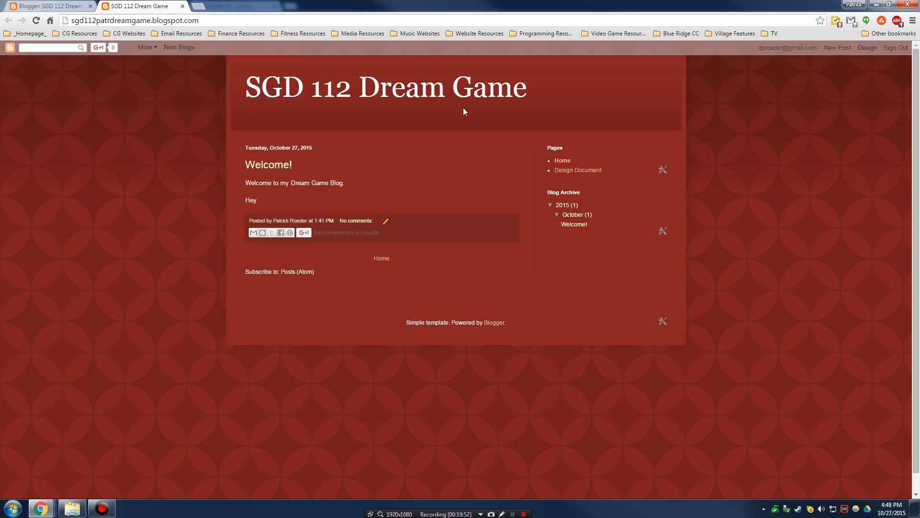
pyautogui.click(67, 5)
pyautogui.click(877, 53)
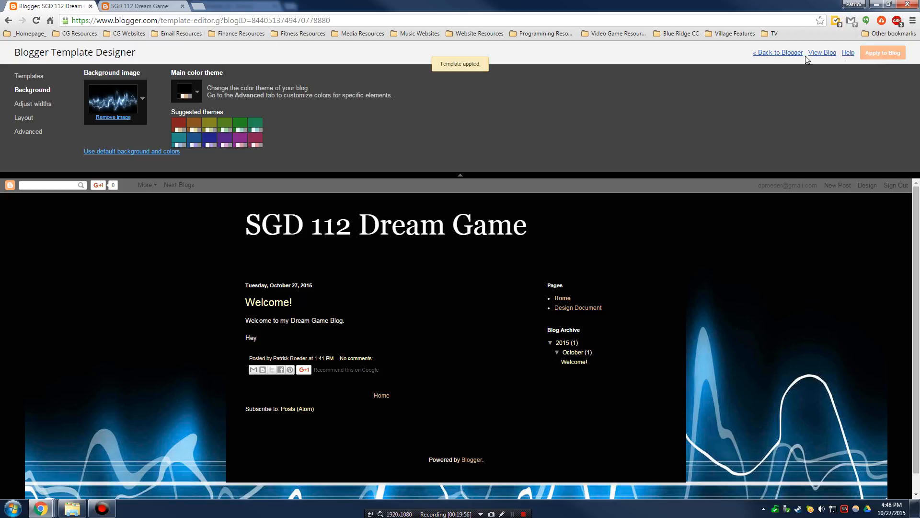
# - Reopen the live blog in a fresh tab to confirm the black waveform design
pyautogui.rightClick(821, 54)
pyautogui.click(815, 67)
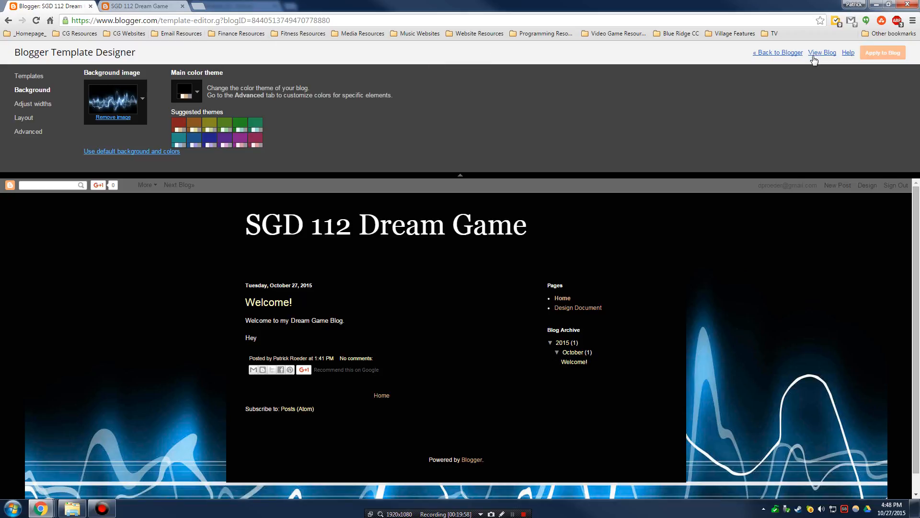
pyautogui.click(182, 7)
pyautogui.click(157, 5)
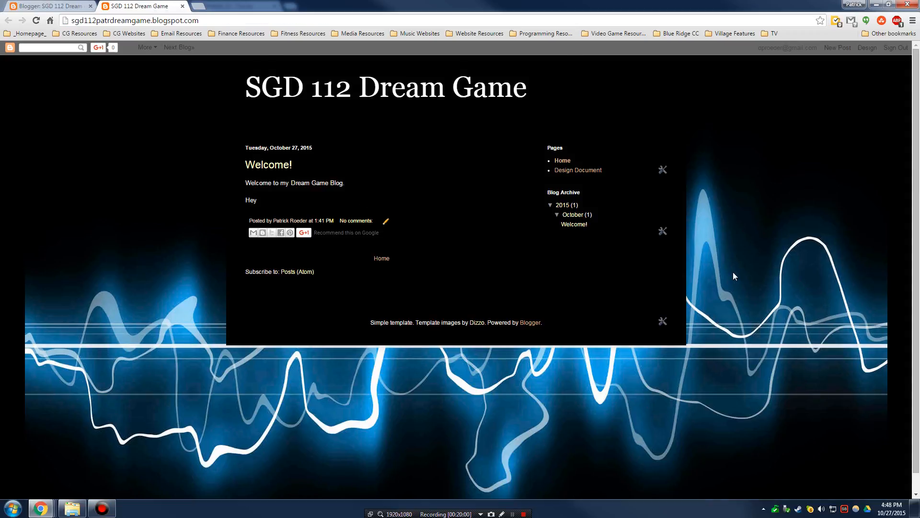
pyautogui.scroll(-1, 732, 272)
pyautogui.scroll(1, 726, 276)
pyautogui.scroll(-1, 731, 271)
pyautogui.scroll(1, 729, 266)
pyautogui.scroll(-1, 724, 265)
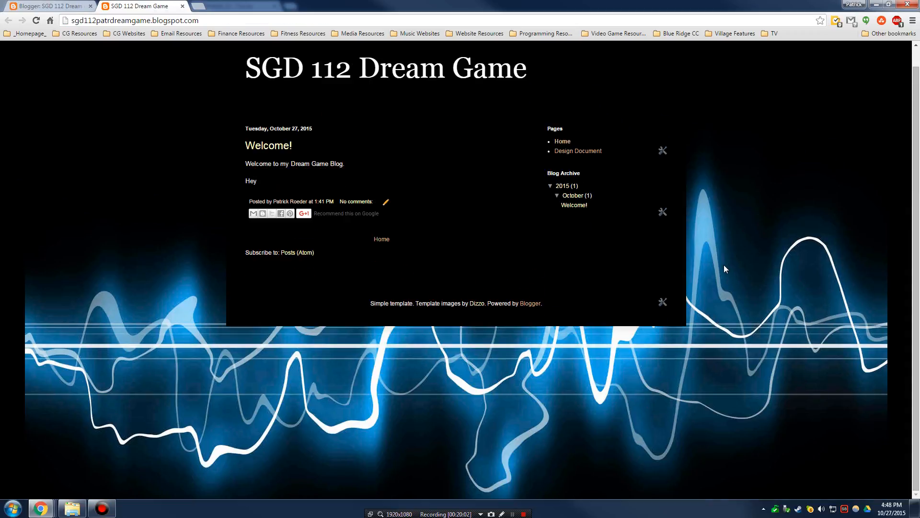
pyautogui.scroll(1, 724, 266)
pyautogui.click(35, 4)
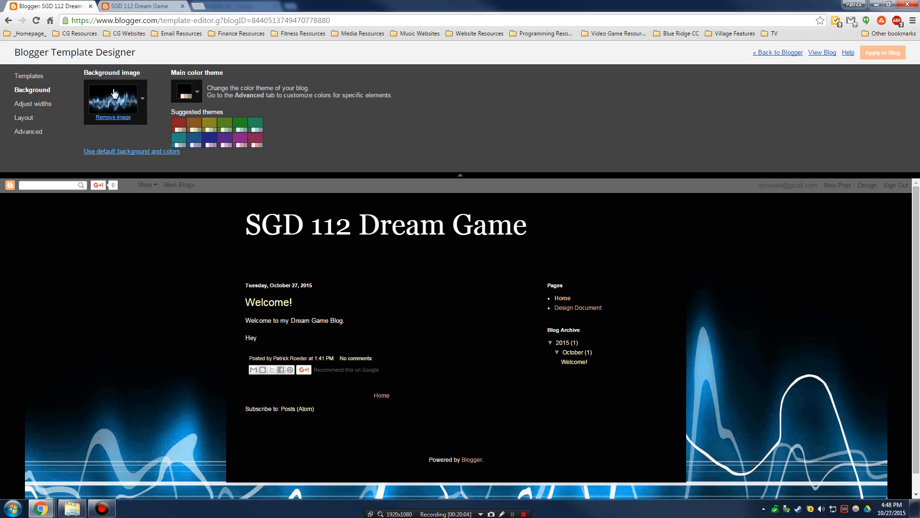
# - Set the link colour to tan #c19472, apply it to the blog, and return to Blogger
pyautogui.click(27, 131)
pyautogui.click(92, 95)
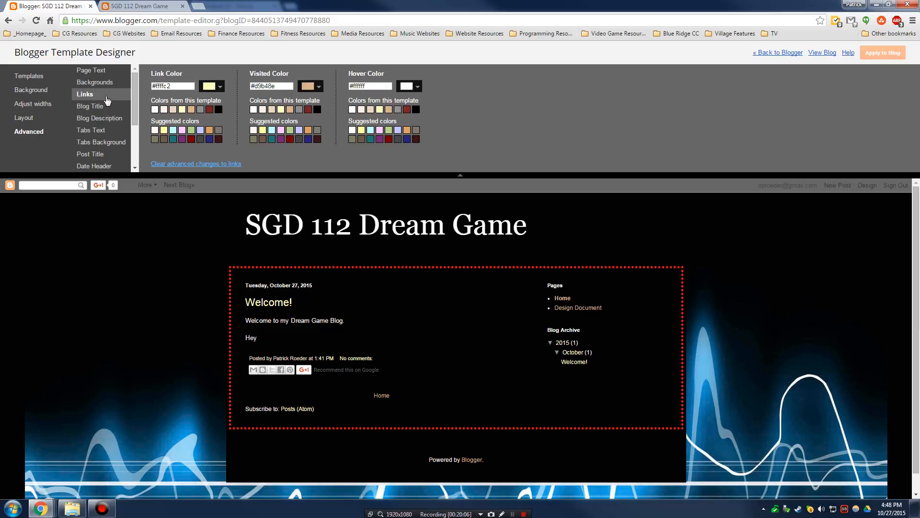
pyautogui.click(192, 110)
pyautogui.click(182, 139)
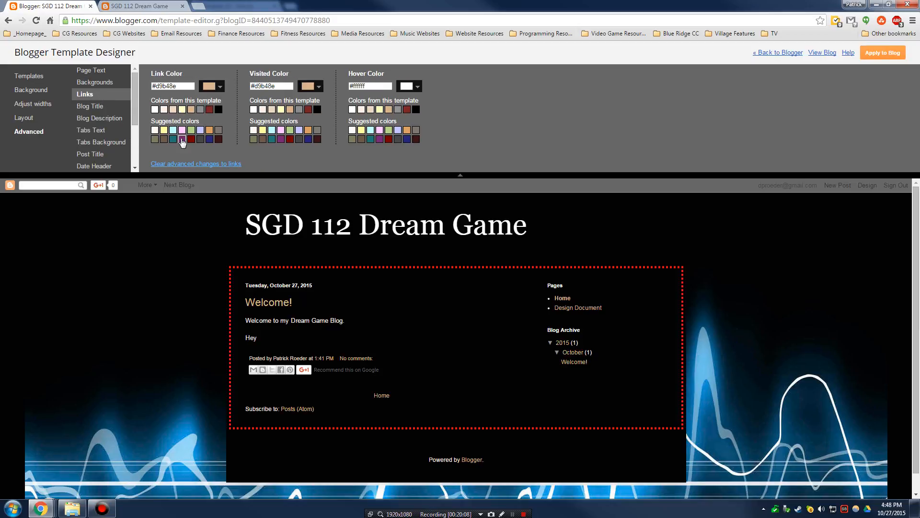
pyautogui.click(218, 131)
pyautogui.click(210, 86)
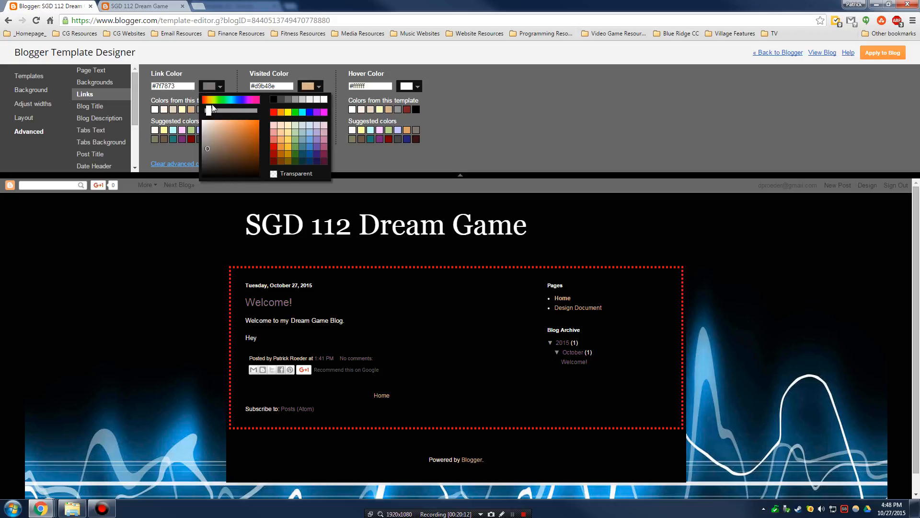
pyautogui.moveTo(226, 168); pyautogui.dragTo(226, 138)
pyautogui.click(225, 134)
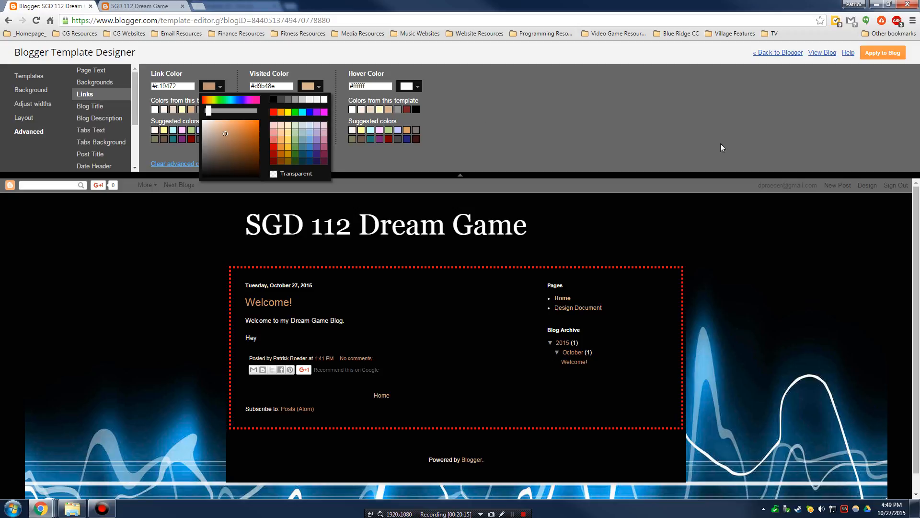
pyautogui.click(659, 143)
pyautogui.click(882, 52)
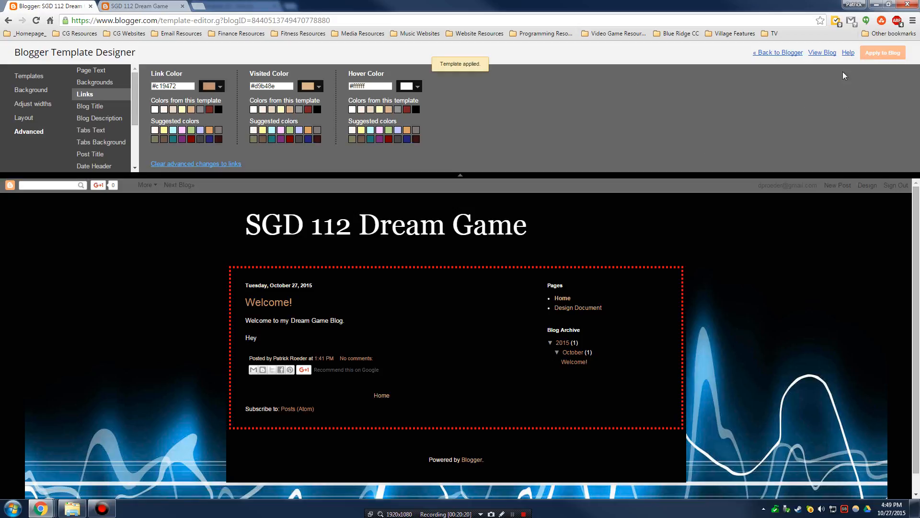
pyautogui.click(789, 54)
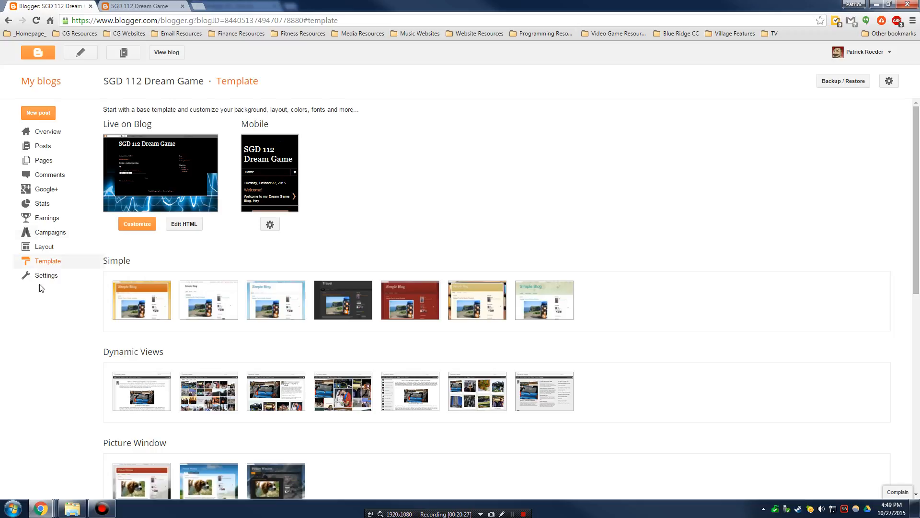
# - Open the Layout page and the Header gadget's settings to choose a header image file
pyautogui.click(54, 251)
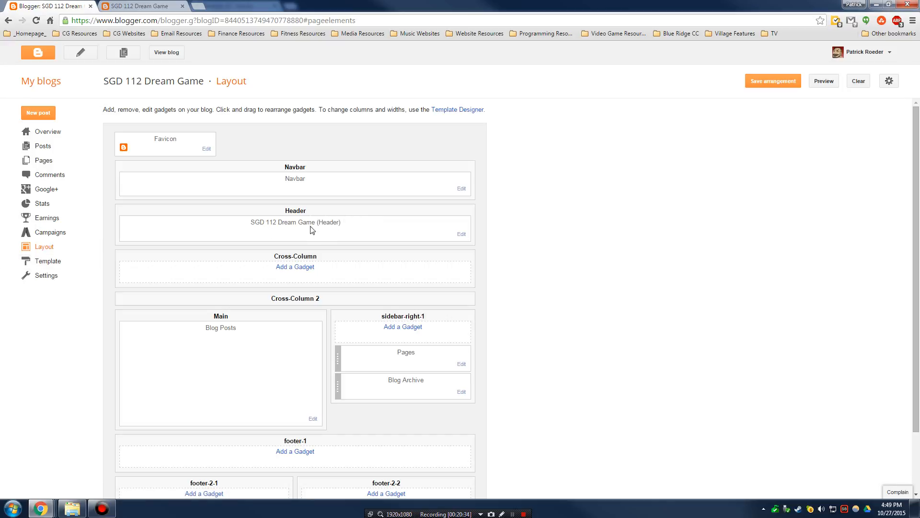
pyautogui.click(461, 234)
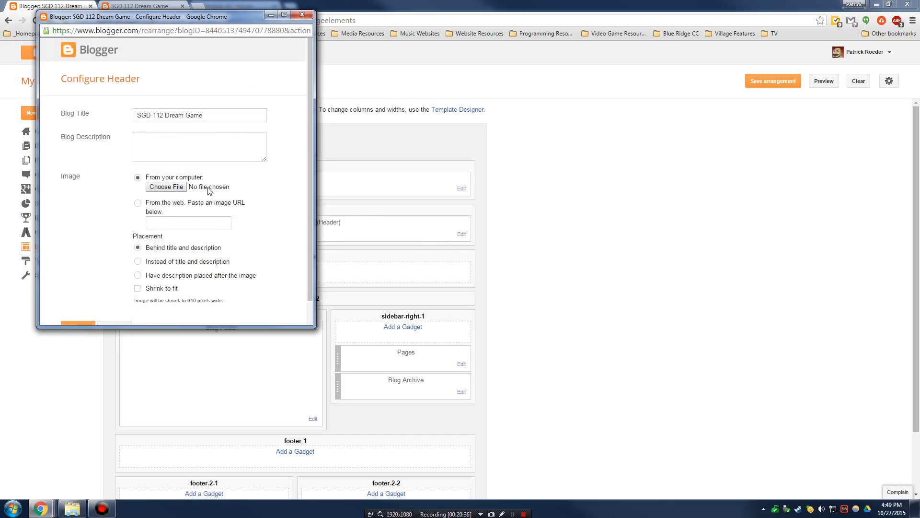
pyautogui.click(172, 191)
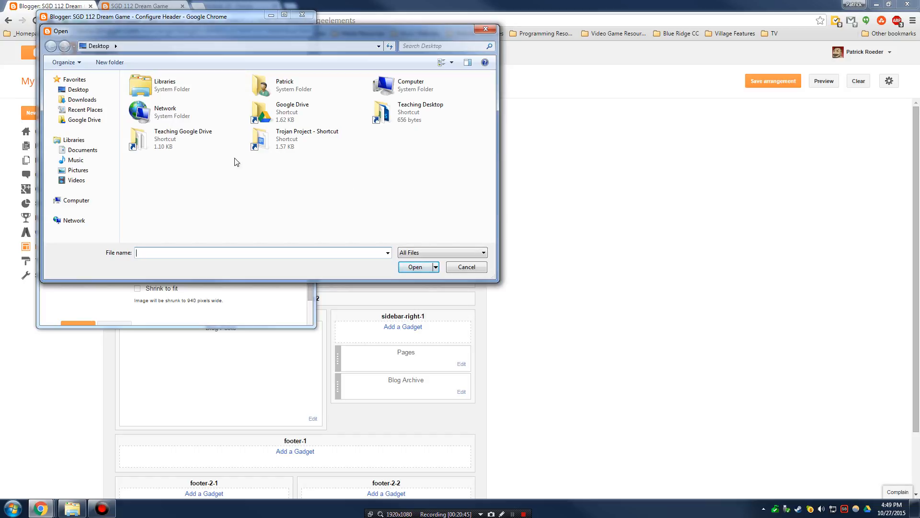
# - Browse to D:\Pictures for a header image, then return to the Layout page without choosing one
pyautogui.click(92, 174)
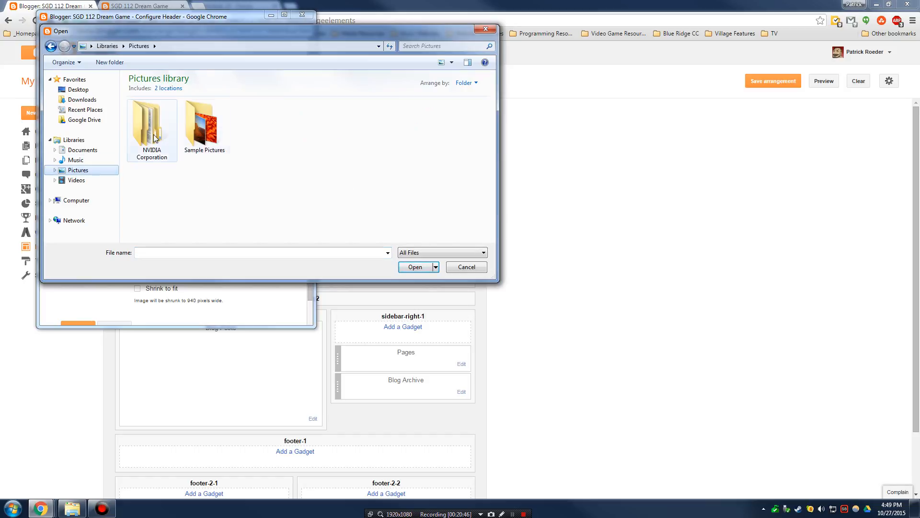
pyautogui.click(53, 201)
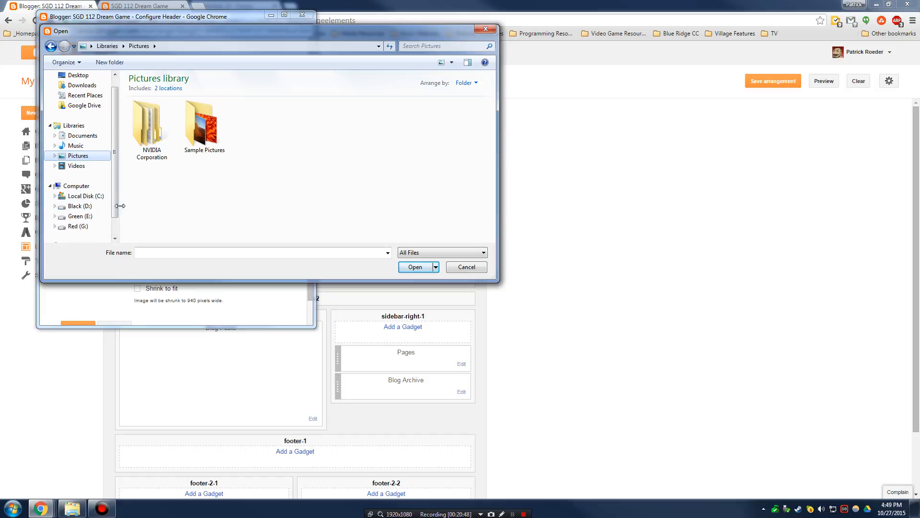
pyautogui.click(80, 207)
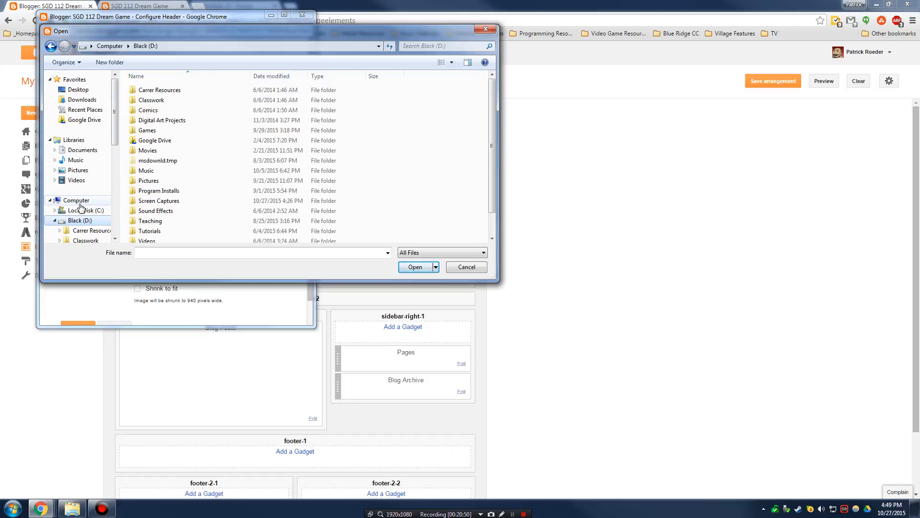
pyautogui.doubleClick(177, 181)
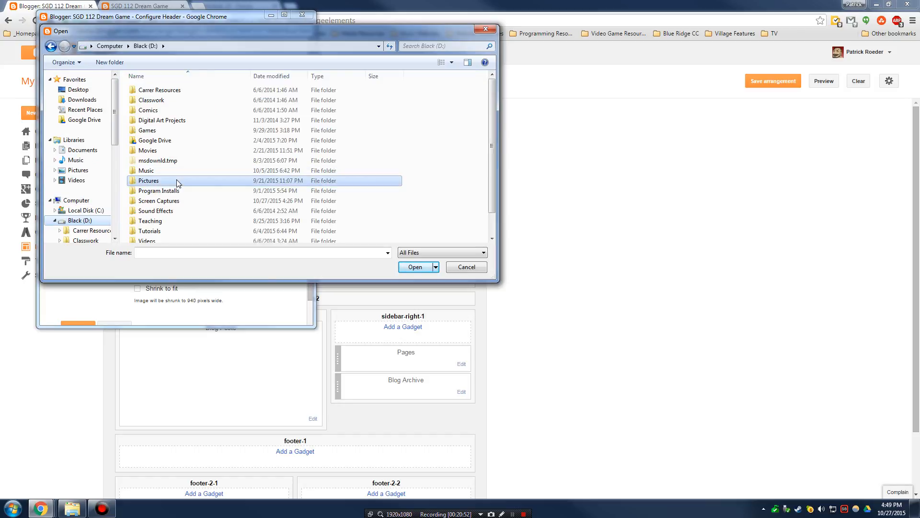
pyautogui.scroll(-1, 206, 178)
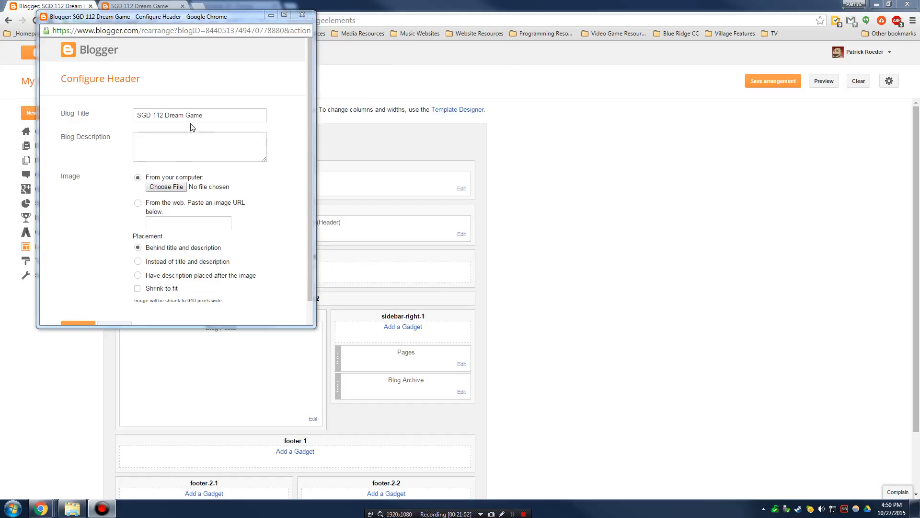
pyautogui.click(644, 181)
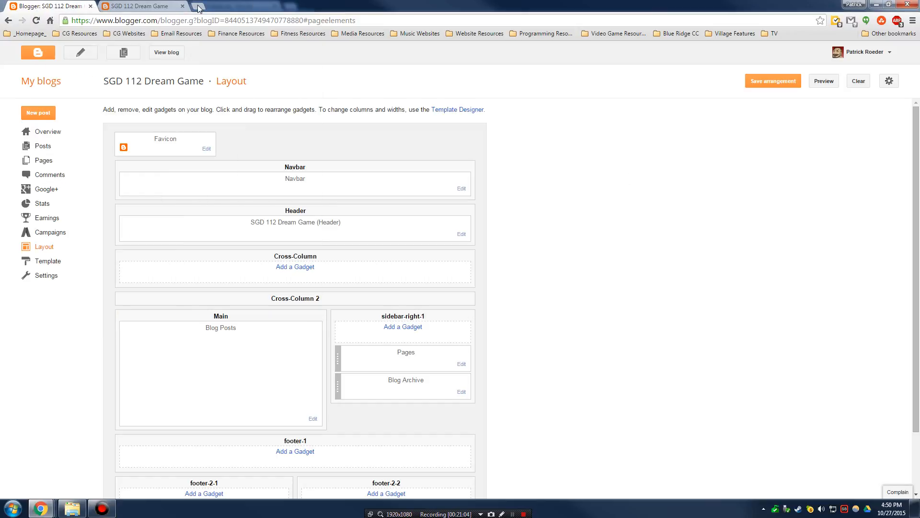
pyautogui.click(198, 7)
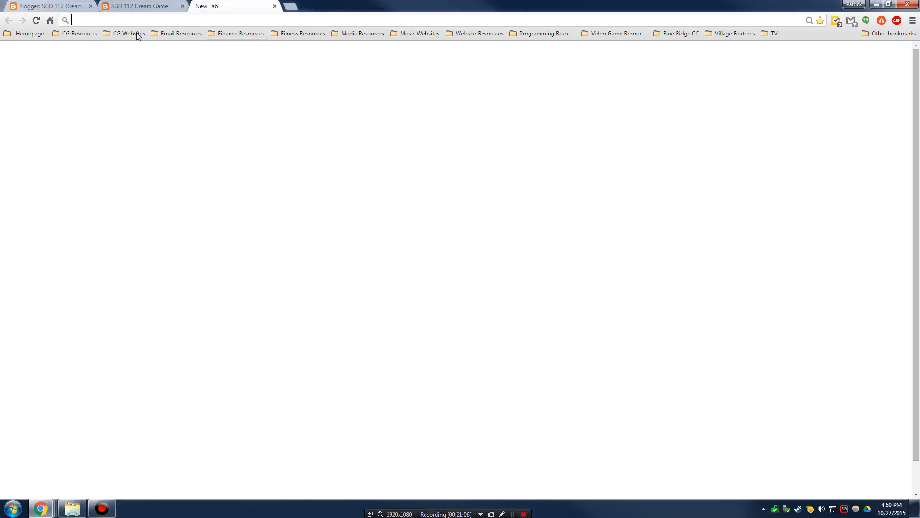
pyautogui.click(826, 62)
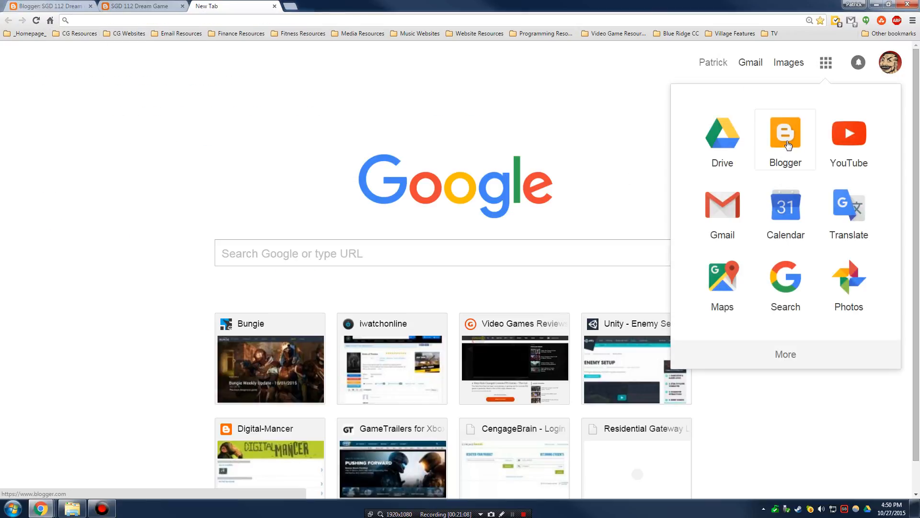
pyautogui.click(785, 137)
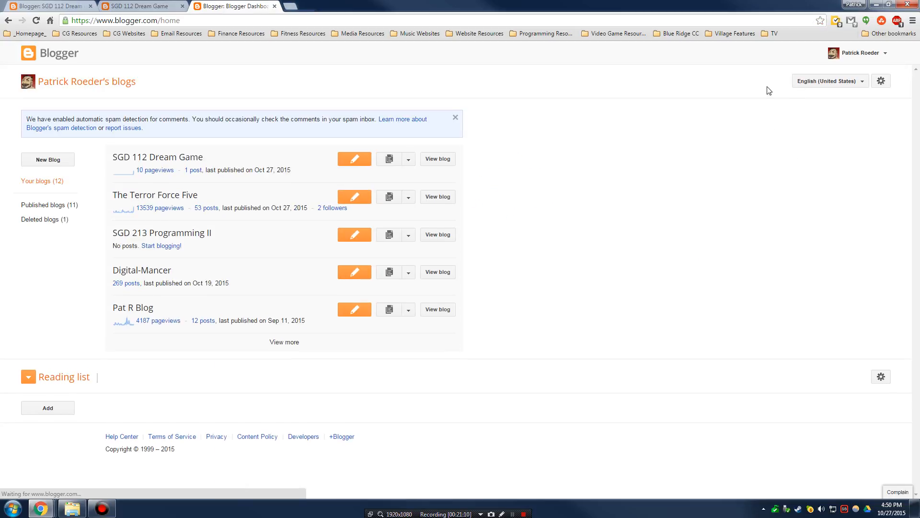
pyautogui.click(175, 200)
pyautogui.click(171, 61)
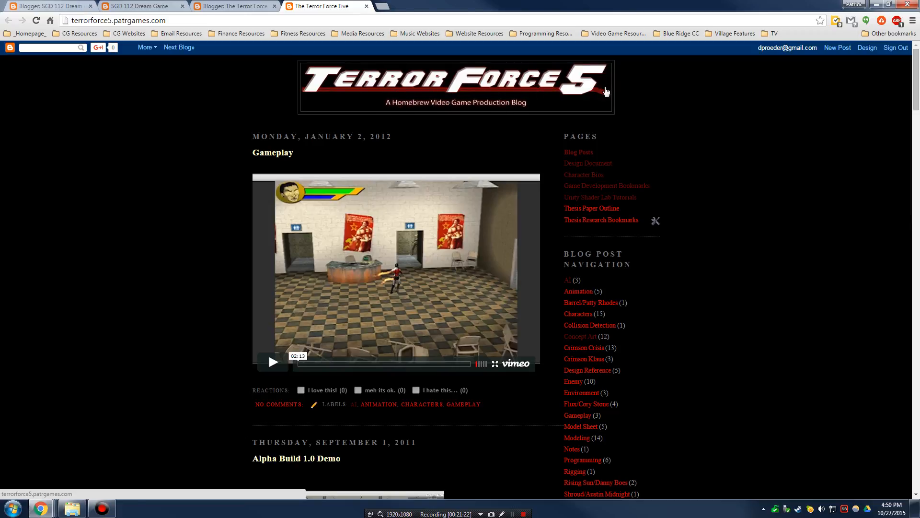
pyautogui.scroll(-5, 684, 179)
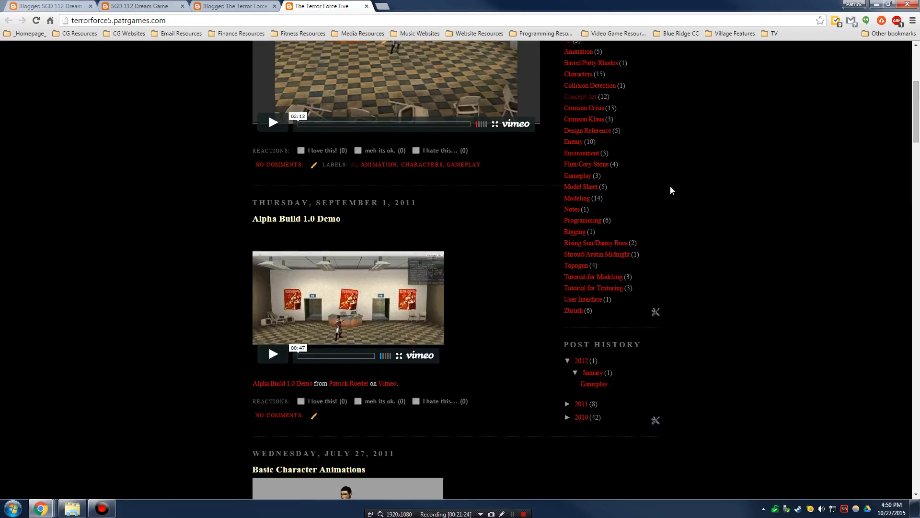
pyautogui.scroll(5, 724, 185)
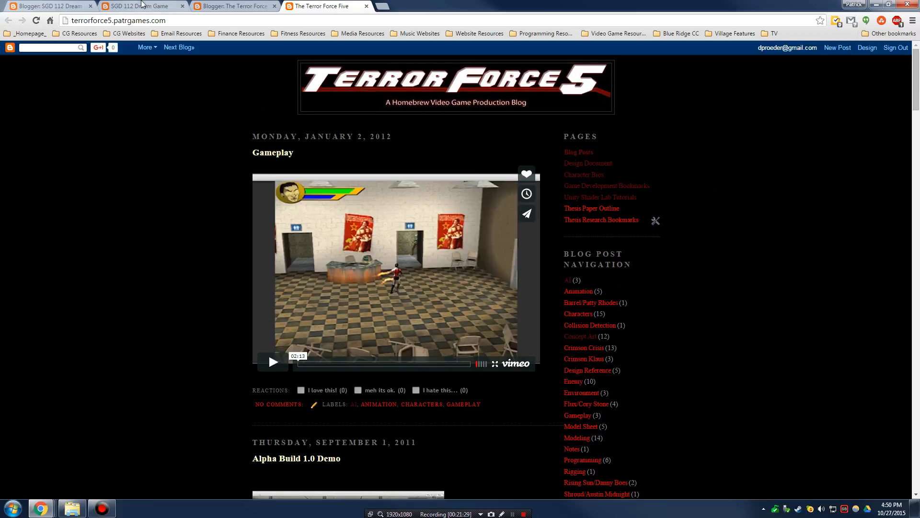
pyautogui.click(143, 6)
pyautogui.click(234, 6)
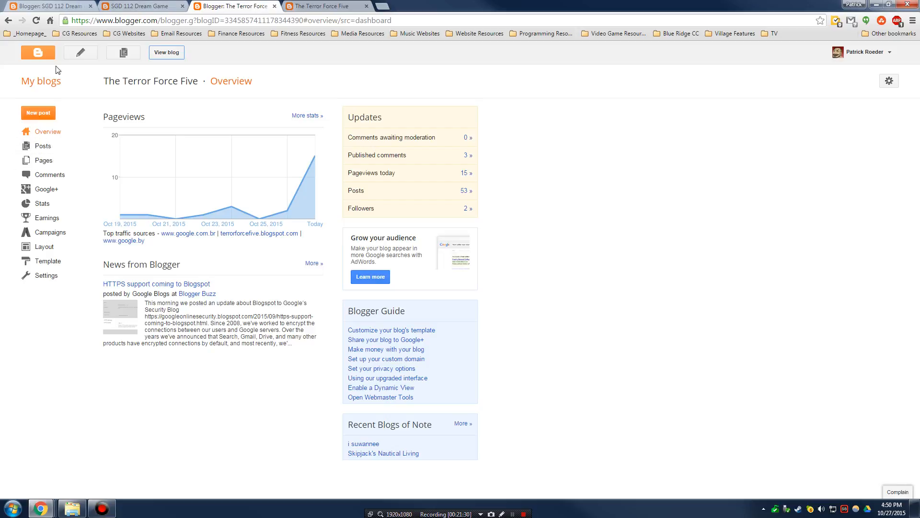
pyautogui.click(275, 6)
pyautogui.click(274, 6)
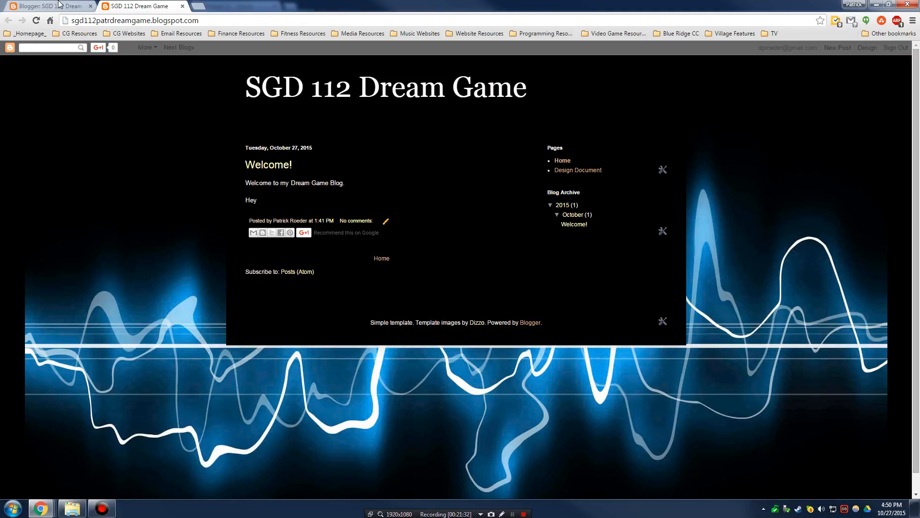
pyautogui.click(60, 6)
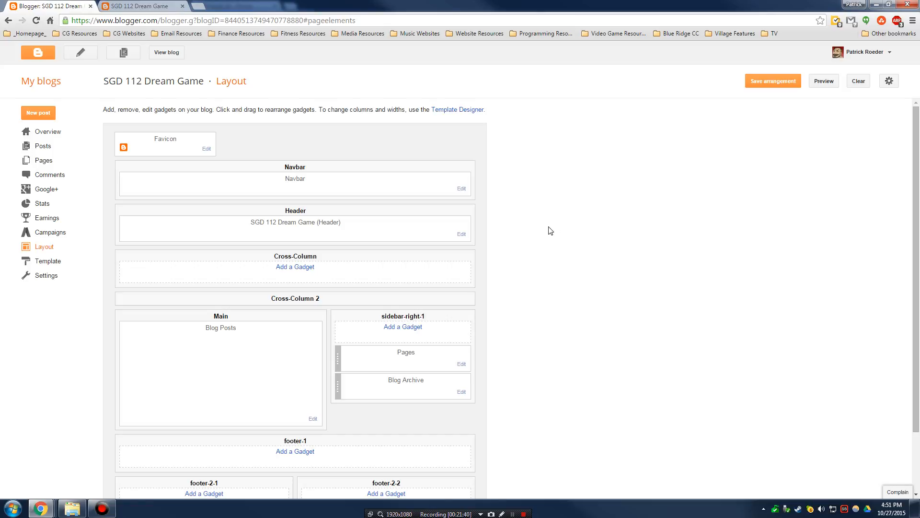
pyautogui.scroll(-2, 551, 231)
pyautogui.scroll(2, 551, 231)
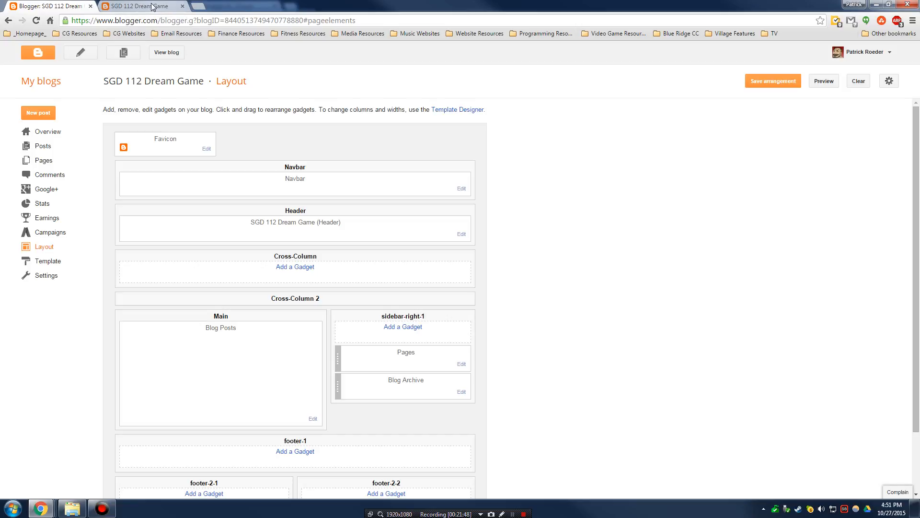
pyautogui.moveTo(155, 8); pyautogui.dragTo(397, 70)
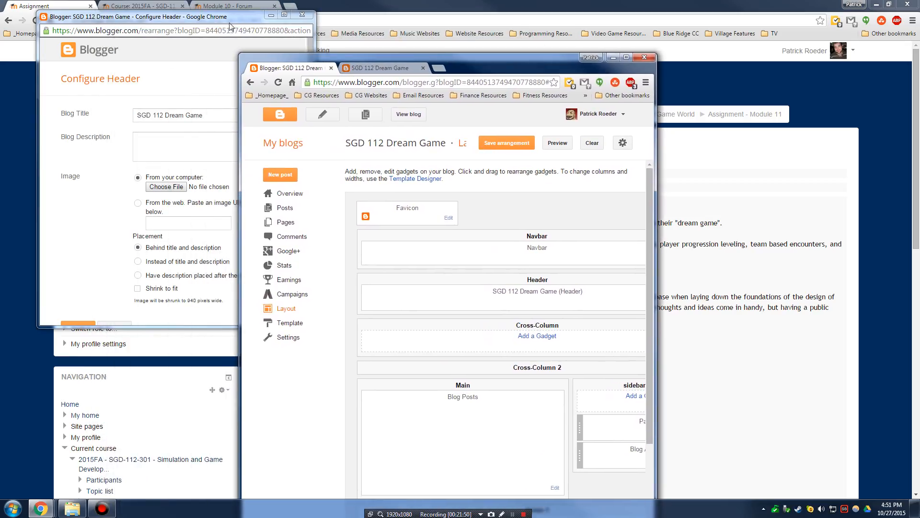
# - Close the Configure Header window, minimize Blogger, and scroll Moodle's Assignment - Module 11 to its requirements
pyautogui.click(302, 15)
pyautogui.moveTo(492, 55); pyautogui.dragTo(384, 41)
pyautogui.click(552, 249)
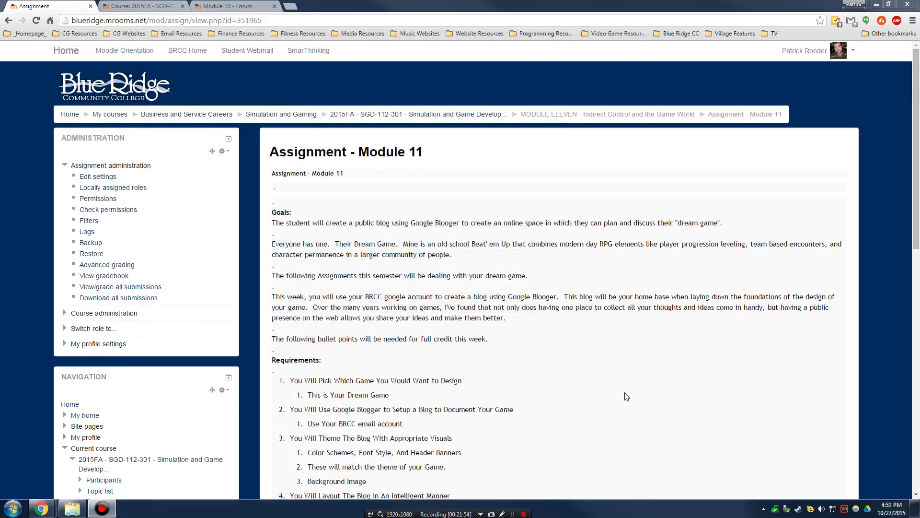
pyautogui.scroll(-6, 626, 397)
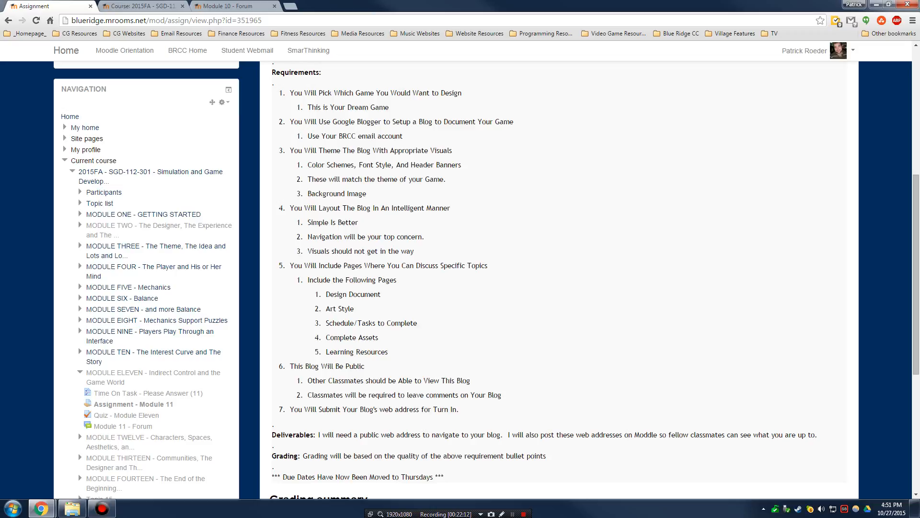
# - Highlight the Blogger setup with BRCC email and the theming points on colours, header banners and game theme
pyautogui.moveTo(289, 122); pyautogui.dragTo(403, 136)
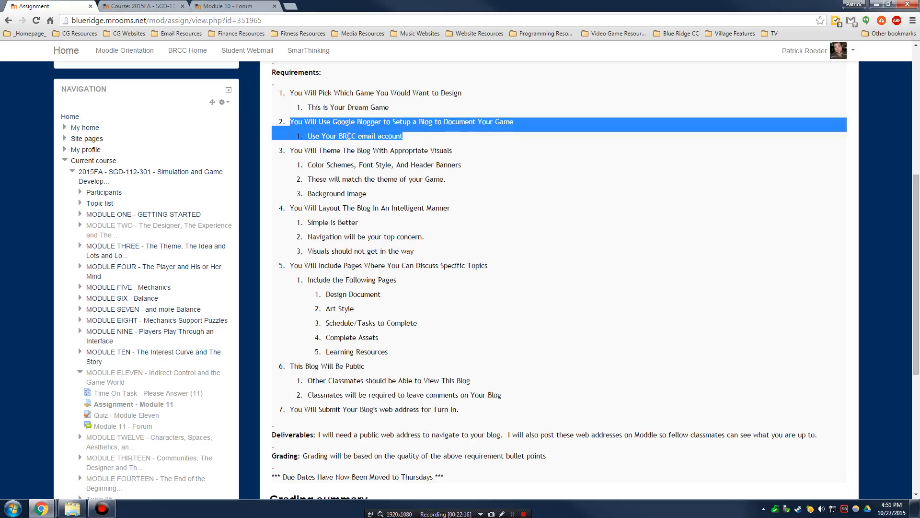
pyautogui.moveTo(307, 137); pyautogui.dragTo(402, 136)
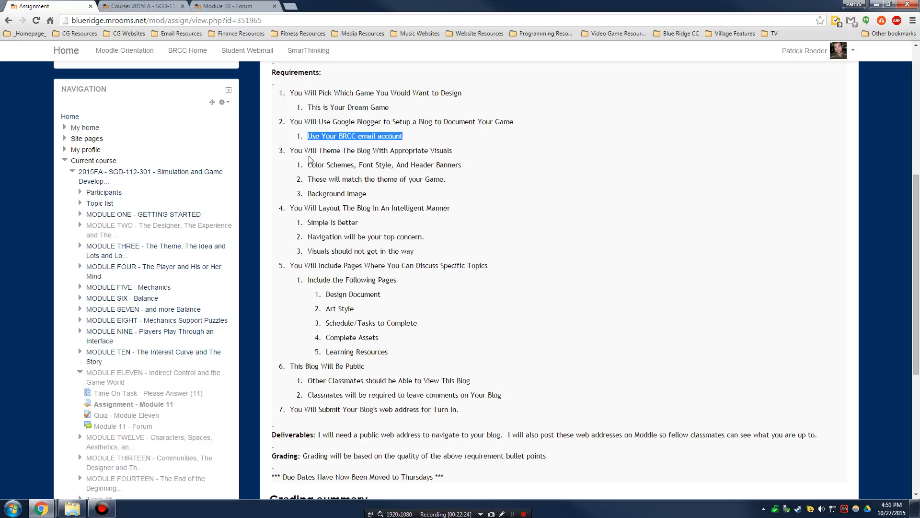
pyautogui.moveTo(290, 150); pyautogui.dragTo(453, 151)
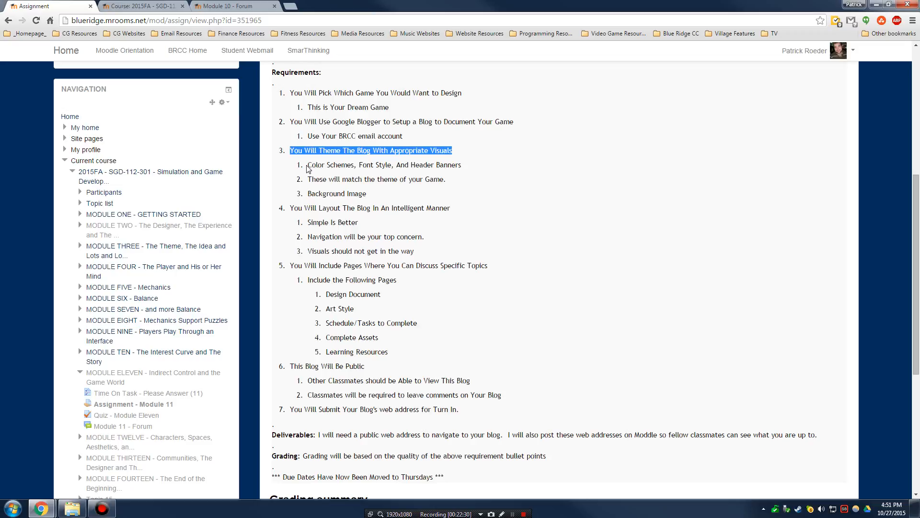
pyautogui.moveTo(308, 165); pyautogui.dragTo(460, 165)
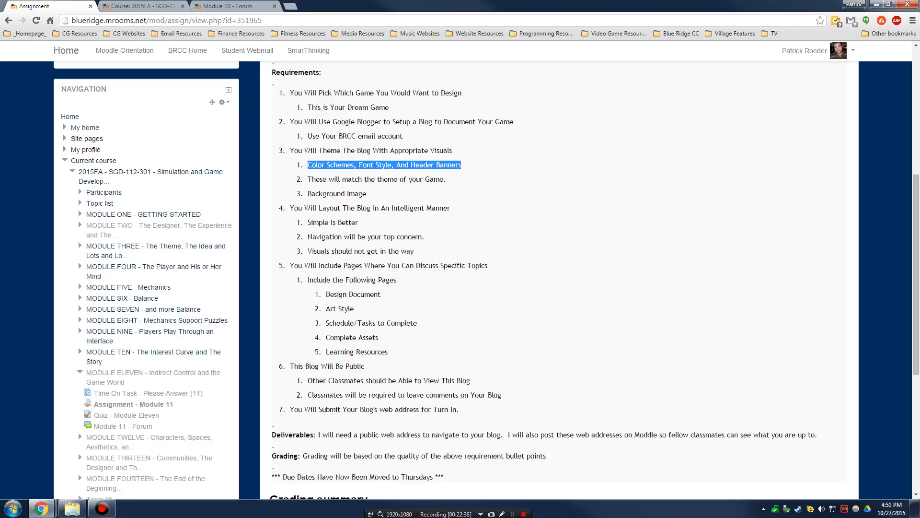
pyautogui.moveTo(307, 179); pyautogui.dragTo(462, 182)
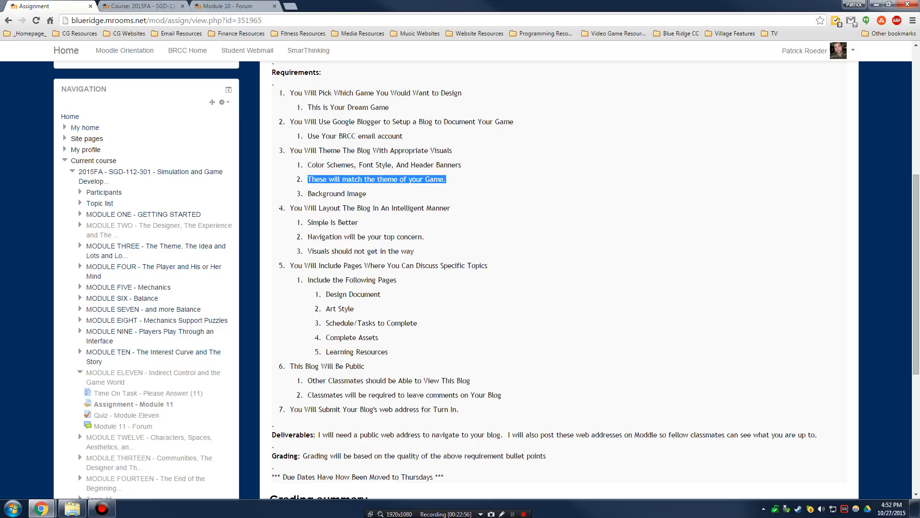
# - Highlight the intelligent layout requirement, its Simple Is Better point and the words 'top concern'
pyautogui.moveTo(290, 207); pyautogui.dragTo(455, 208)
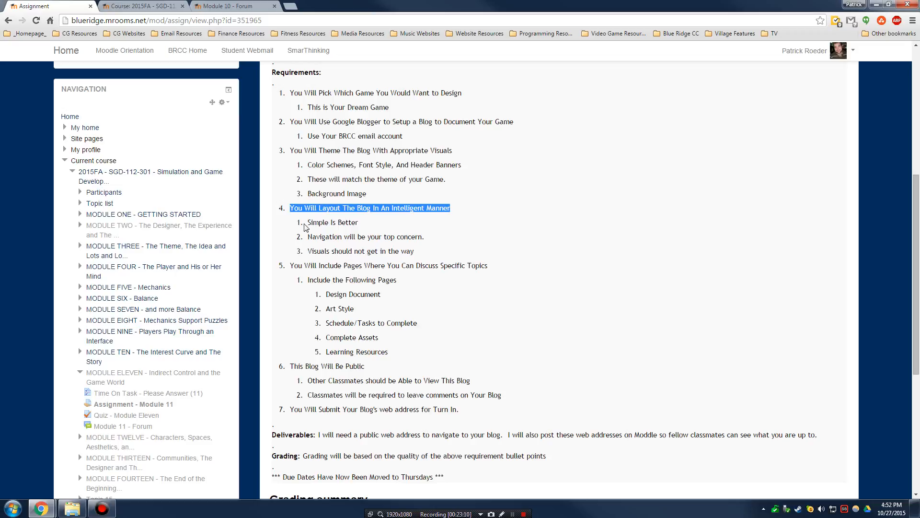
pyautogui.moveTo(310, 222)
pyautogui.mouseDown()
pyautogui.moveTo(358, 223)
pyautogui.moveTo(312, 224)
pyautogui.mouseUp()
pyautogui.click(377, 219)
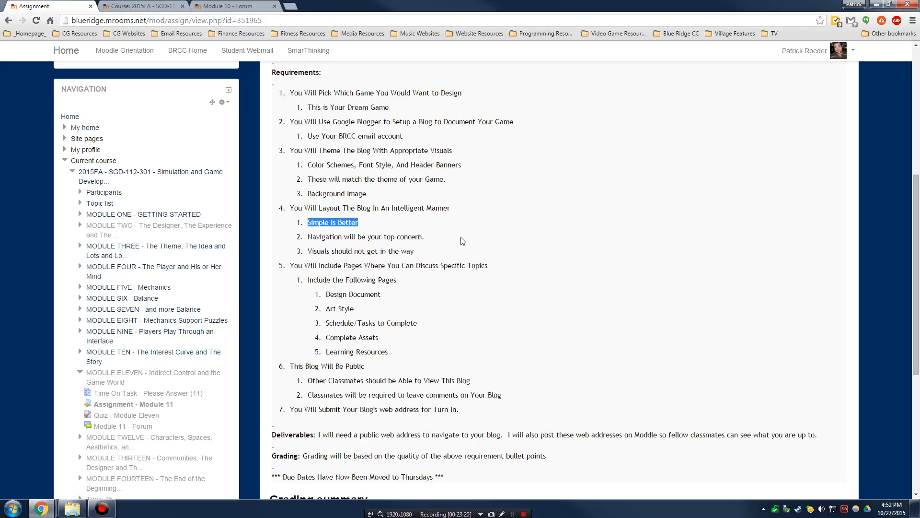
pyautogui.click(443, 237)
pyautogui.moveTo(440, 239); pyautogui.dragTo(381, 238)
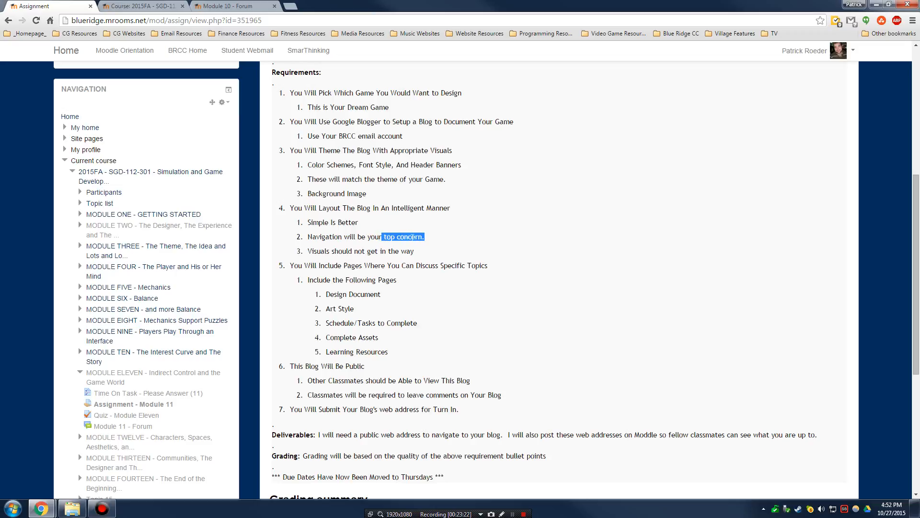
pyautogui.click(452, 237)
# - Highlight the topic-pages requirement and the Design Document, Art Style and Schedule/Tasks to Complete pages
pyautogui.moveTo(289, 266); pyautogui.dragTo(487, 266)
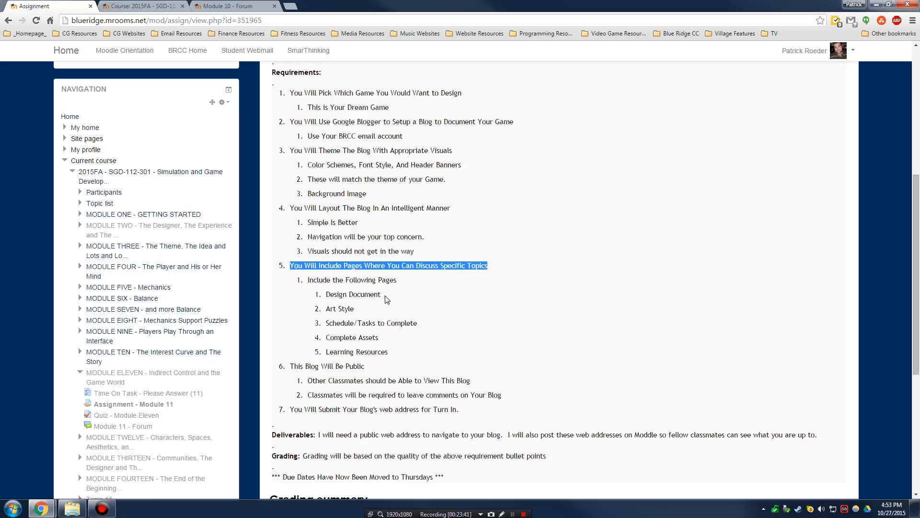
pyautogui.moveTo(390, 296); pyautogui.dragTo(326, 294)
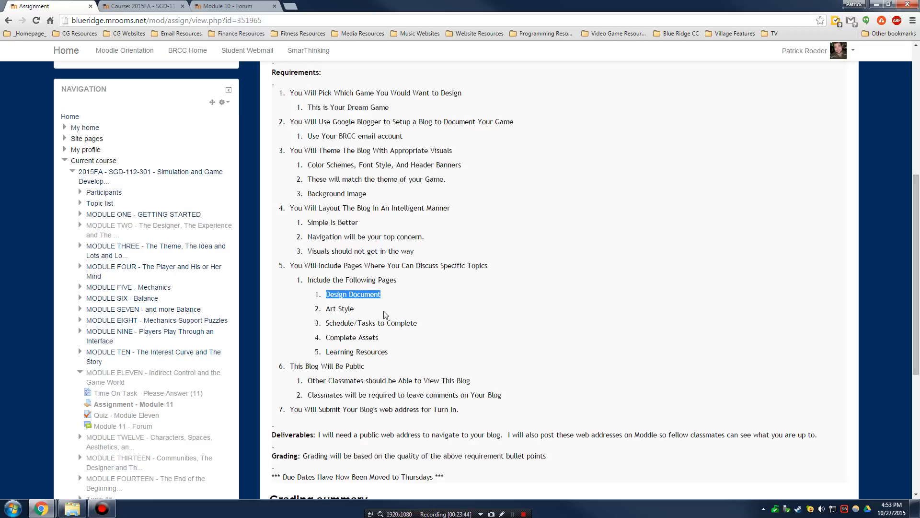
pyautogui.moveTo(377, 314); pyautogui.dragTo(325, 309)
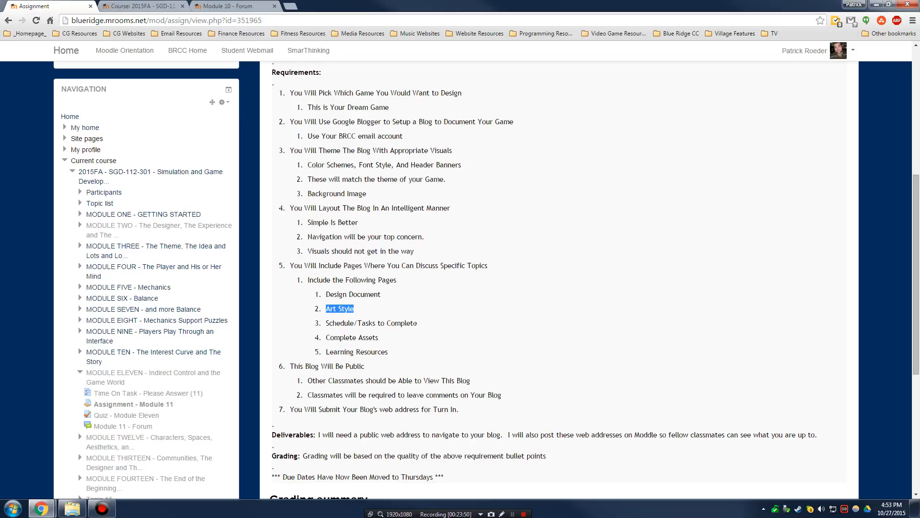
pyautogui.click(424, 325)
pyautogui.moveTo(326, 325); pyautogui.dragTo(388, 353)
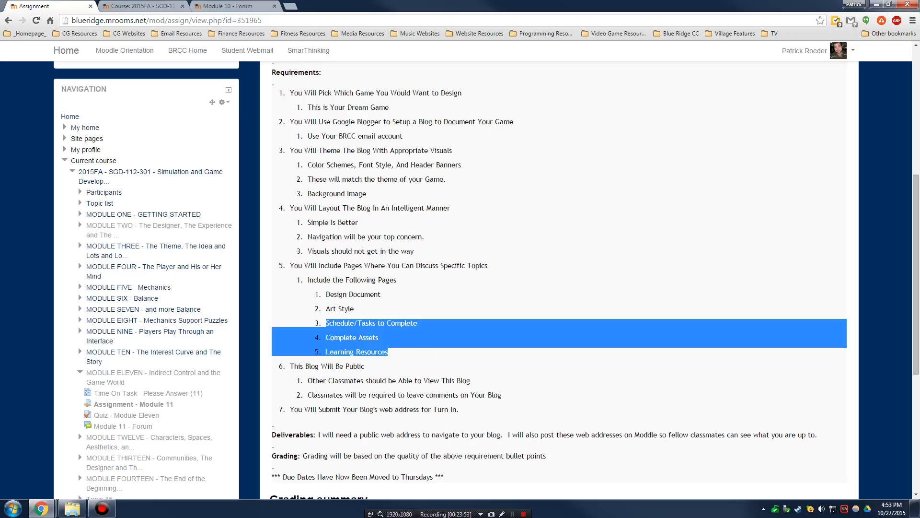
pyautogui.click(439, 322)
pyautogui.moveTo(326, 323); pyautogui.dragTo(424, 325)
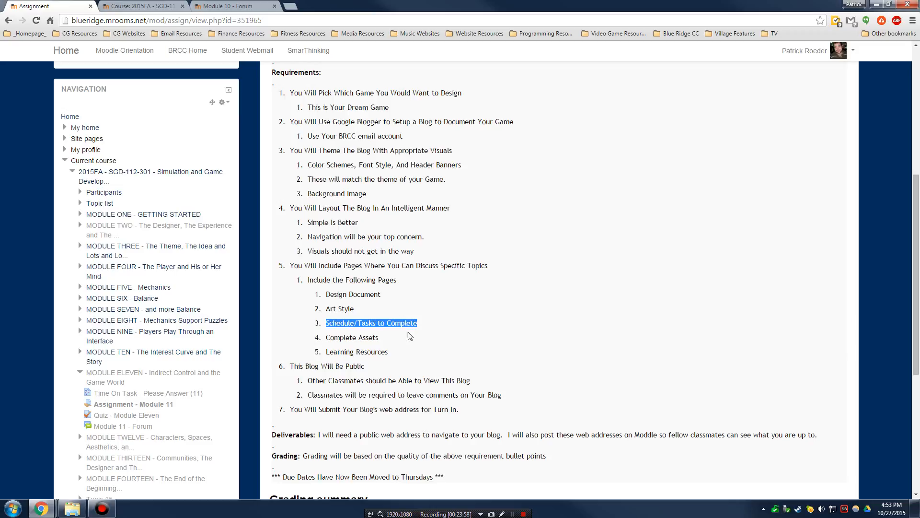
pyautogui.click(389, 339)
# - Highlight the Complete Assets and Learning Resources pages, then revisit the Design Document and Art Style pages
pyautogui.moveTo(383, 342); pyautogui.dragTo(326, 339)
pyautogui.moveTo(411, 355); pyautogui.dragTo(324, 354)
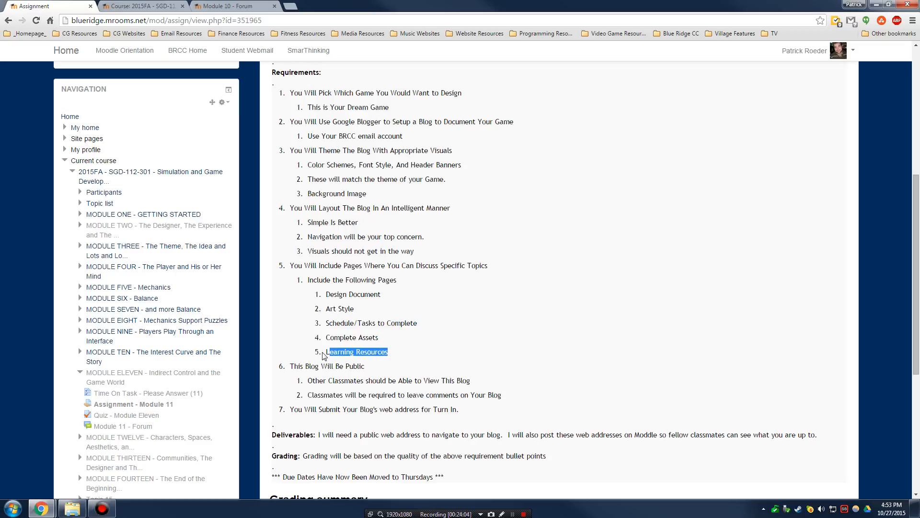
pyautogui.click(324, 355)
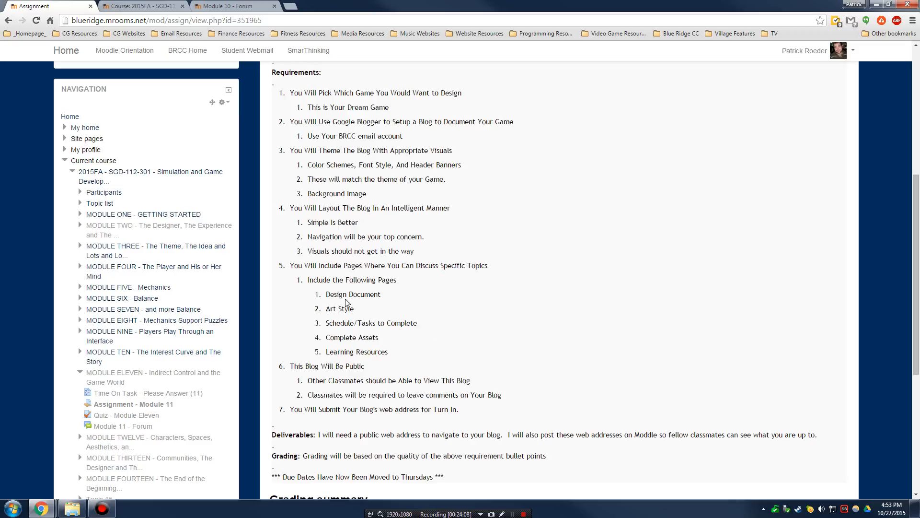
pyautogui.moveTo(389, 354); pyautogui.dragTo(311, 328)
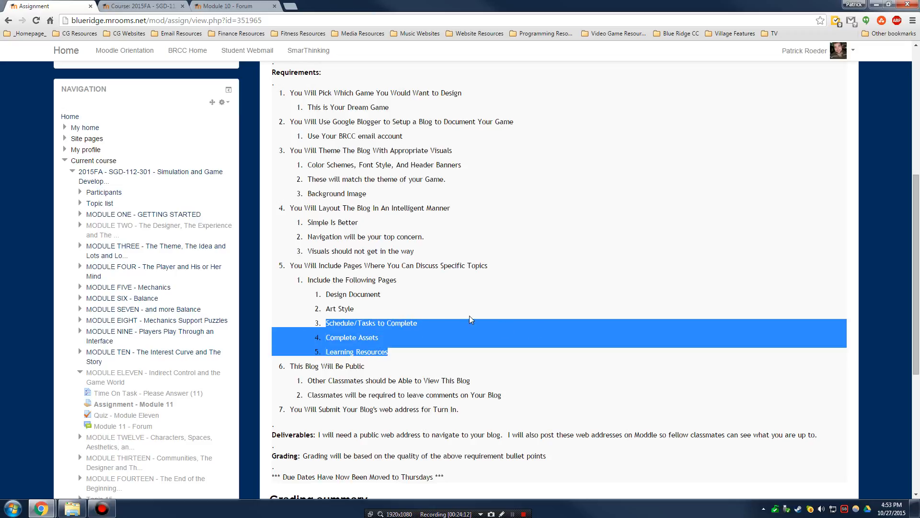
pyautogui.click(427, 324)
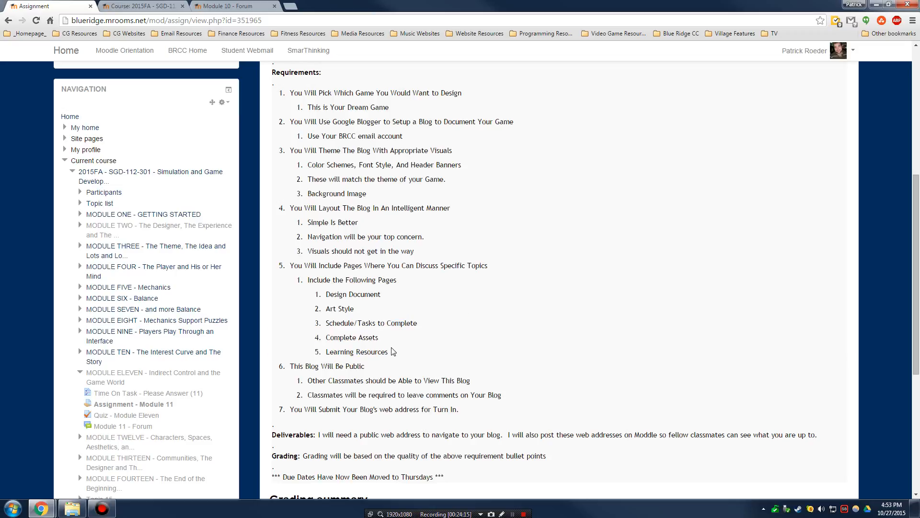
pyautogui.moveTo(325, 296); pyautogui.dragTo(381, 294)
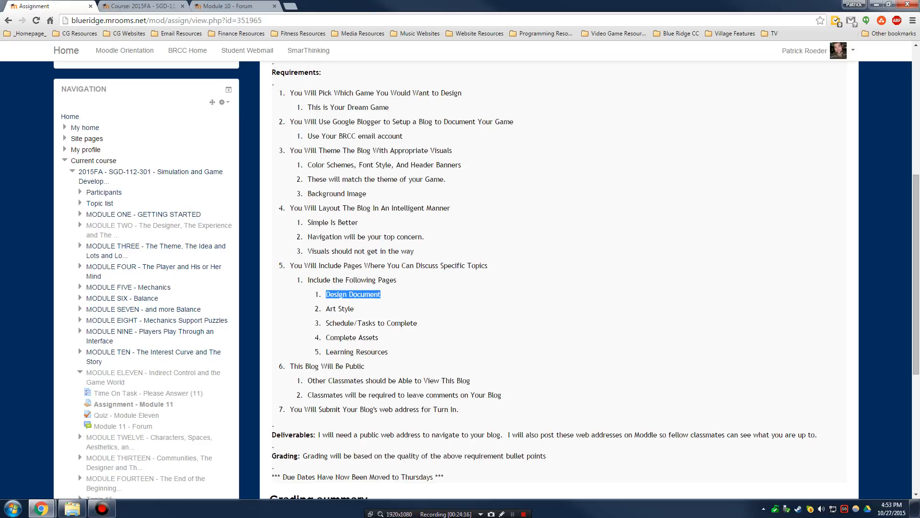
pyautogui.click(324, 310)
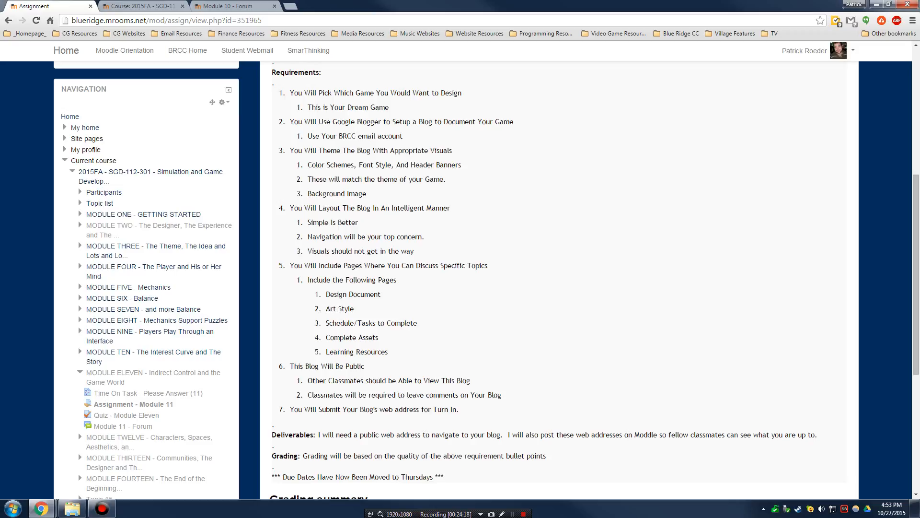
pyautogui.moveTo(325, 309); pyautogui.dragTo(381, 295)
pyautogui.click(411, 310)
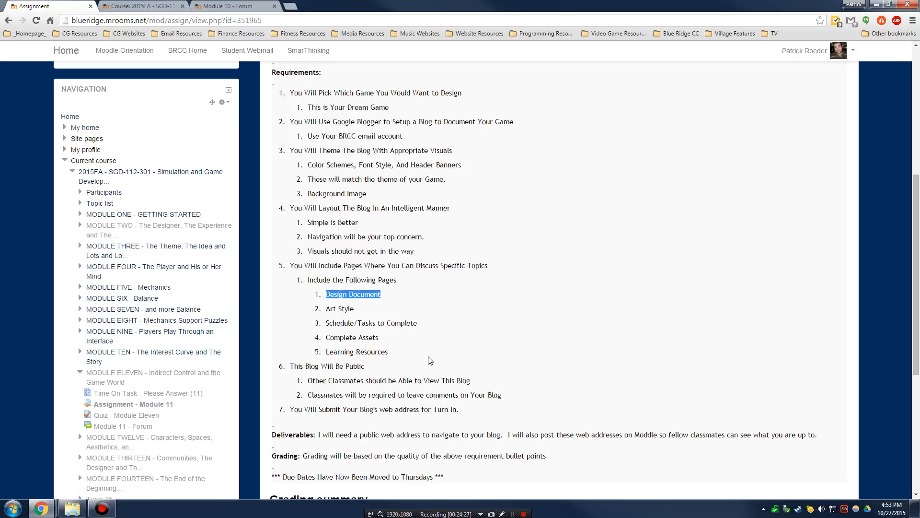
# - Highlight that classmates can view and must comment on the blog, and requirement 7 about submitting its address
pyautogui.scroll(-2, 402, 364)
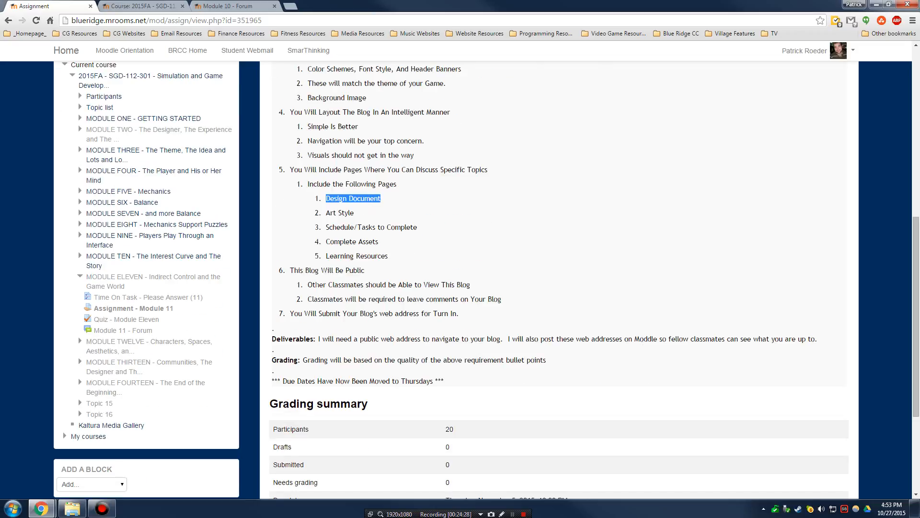
pyautogui.moveTo(307, 286); pyautogui.dragTo(505, 286)
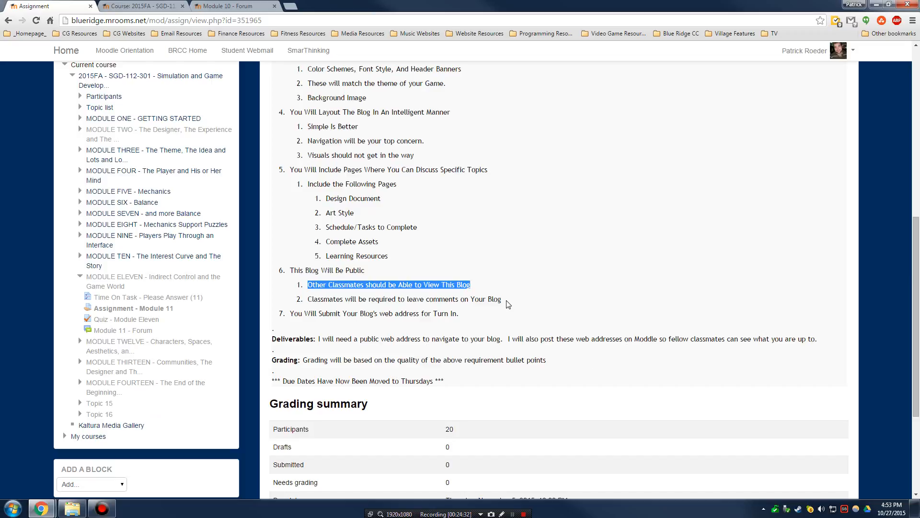
pyautogui.moveTo(507, 301); pyautogui.dragTo(312, 300)
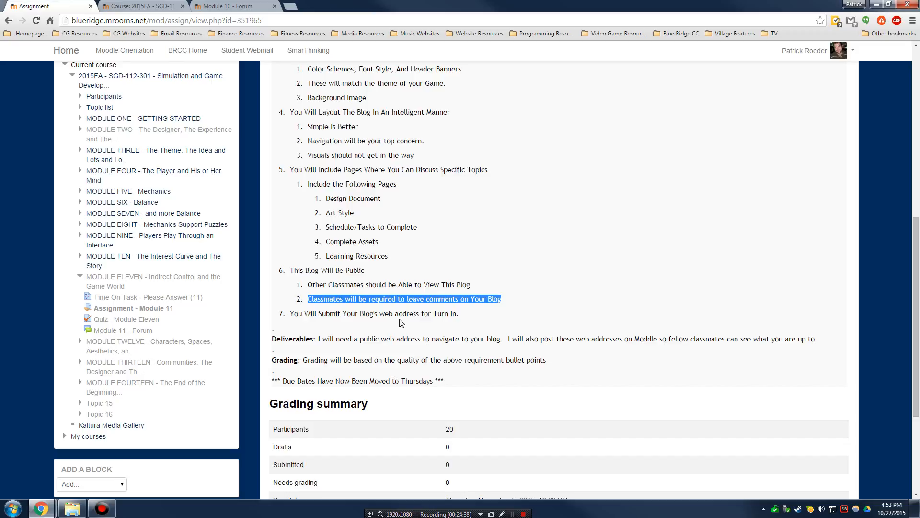
pyautogui.click(508, 304)
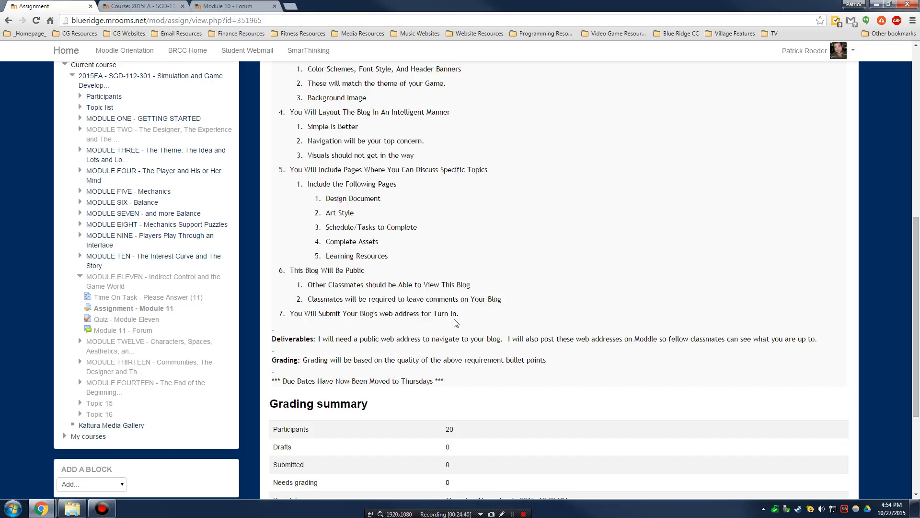
pyautogui.moveTo(461, 314); pyautogui.dragTo(289, 314)
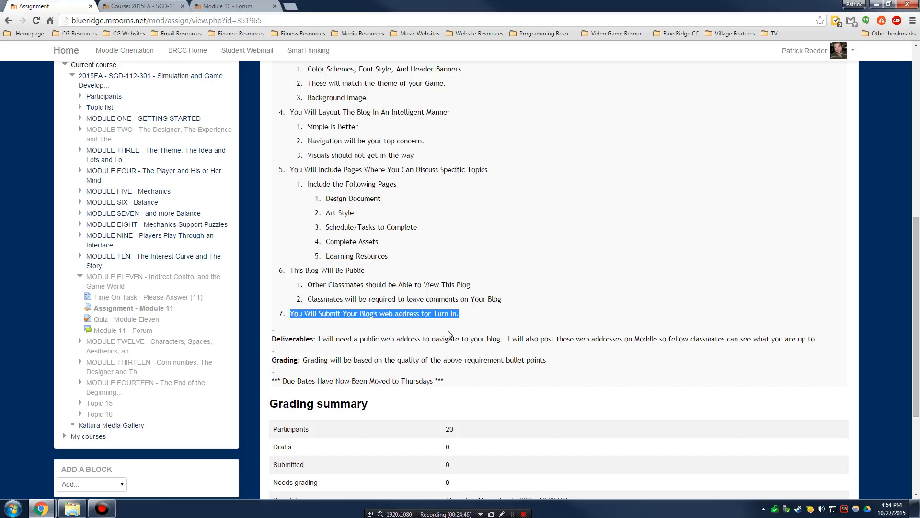
pyautogui.click(295, 7)
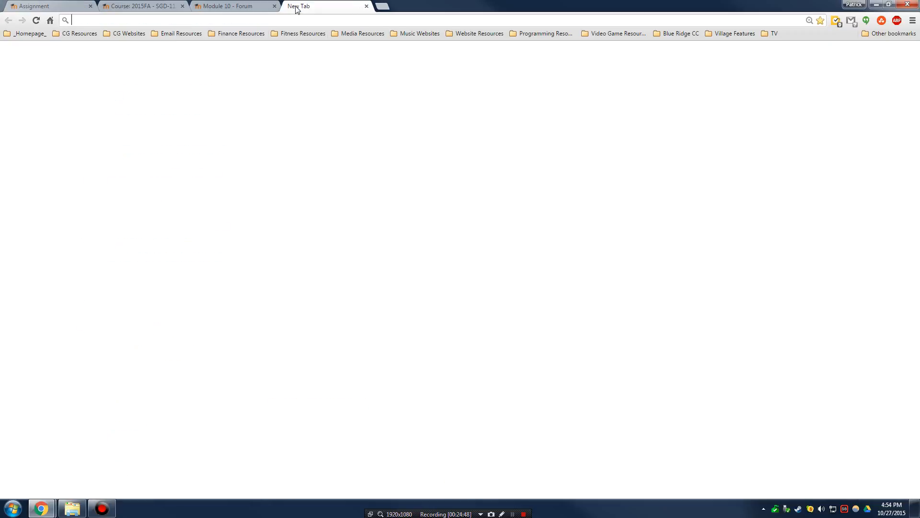
pyautogui.write('www.')
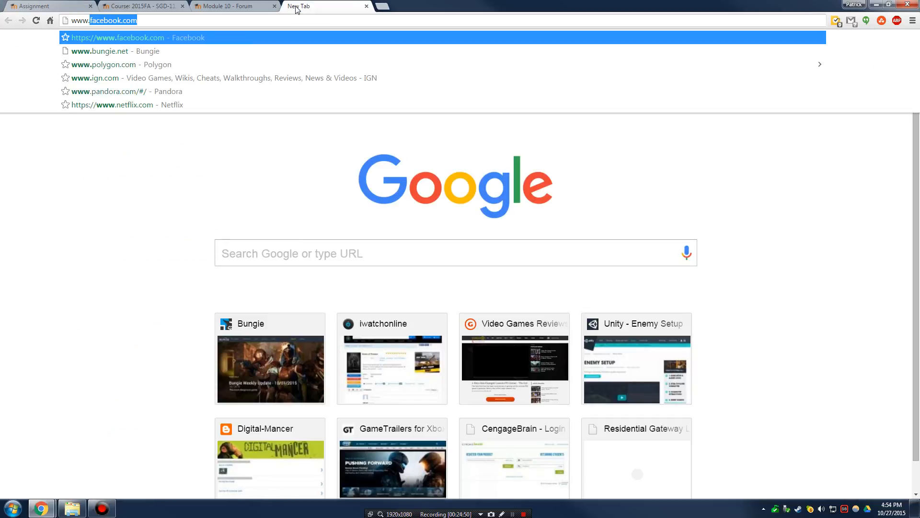
pyautogui.write('sgd112')
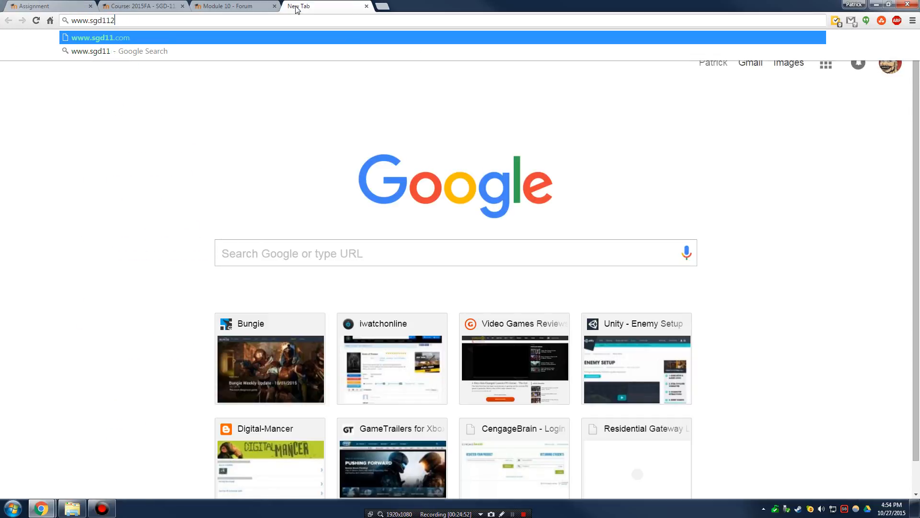
pyautogui.write('pard')
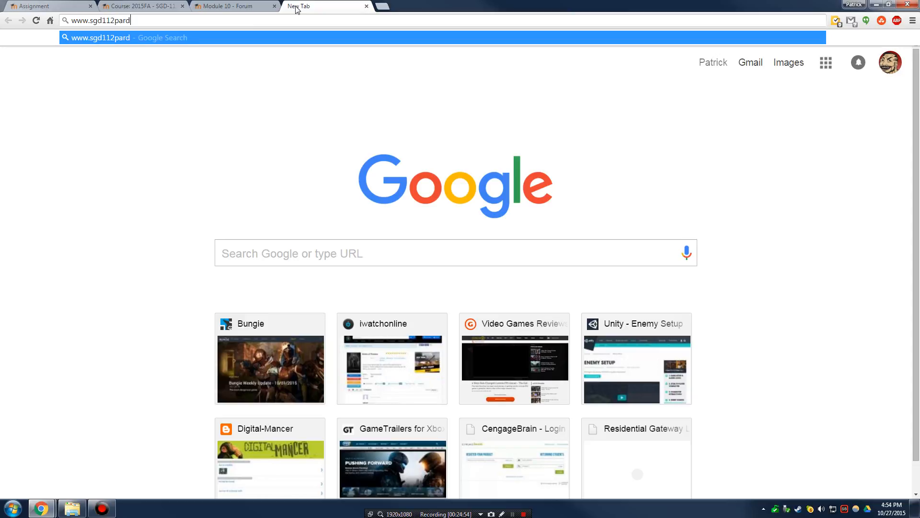
pyautogui.write('reamgame.blogspot.com')
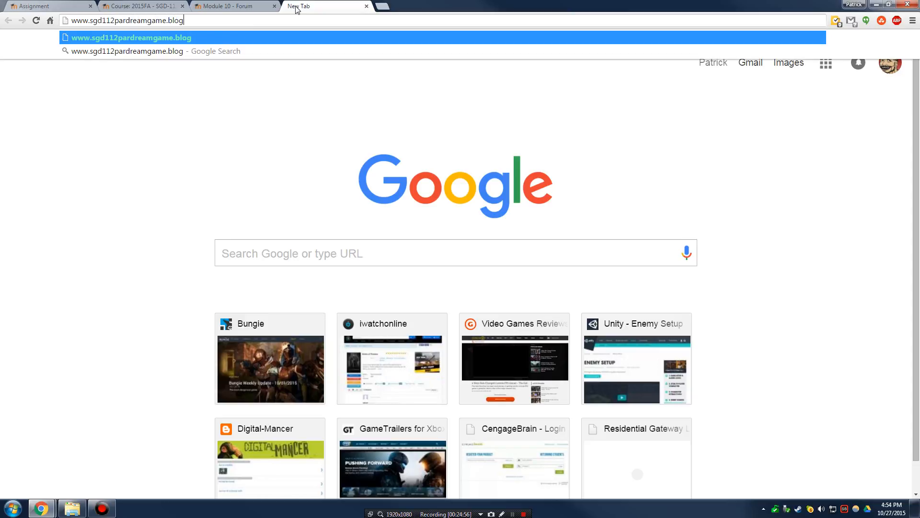
pyautogui.press('Return')
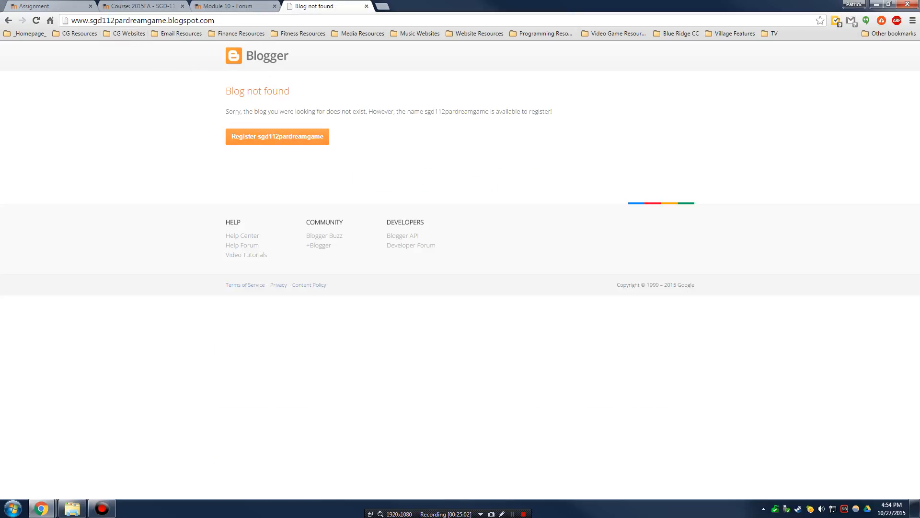
# - Fix the misspelled blog name in the address and reload it
pyautogui.click(131, 20)
pyautogui.doubleClick(130, 20)
pyautogui.click(137, 20)
pyautogui.press('Left')
pyautogui.press('Left')
pyautogui.press('BackSpace')
pyautogui.press('BackSpace')
pyautogui.write('t')
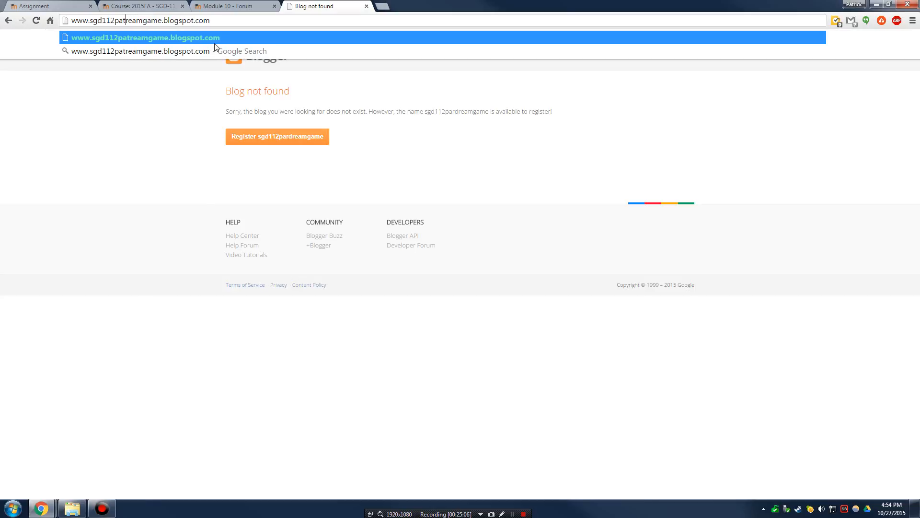
pyautogui.write('d')
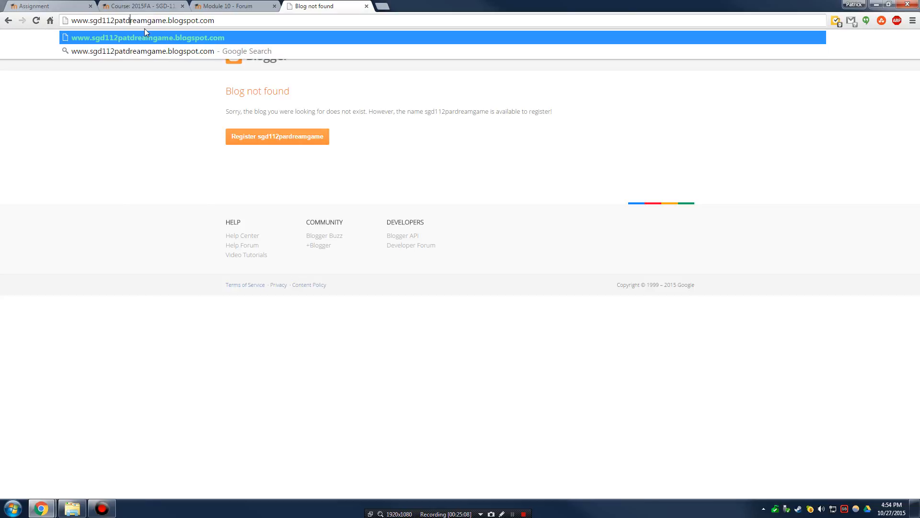
pyautogui.press('Return')
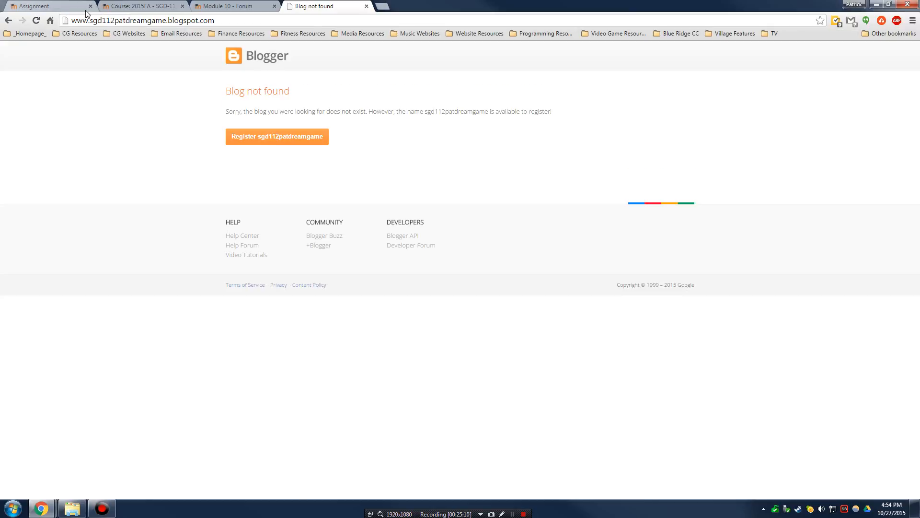
# - Insert the missing 'r' into the blog name so the SGD 112 Dream Game blog loads
pyautogui.click(143, 23)
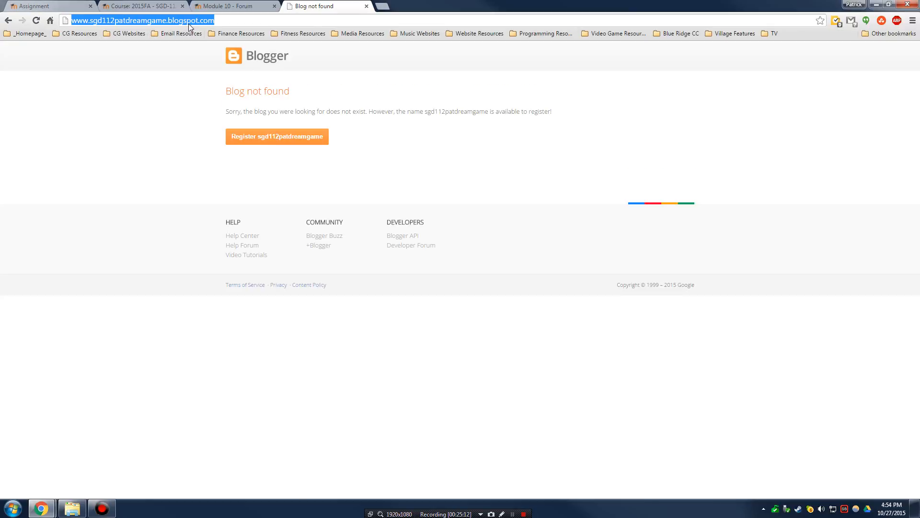
pyautogui.click(127, 20)
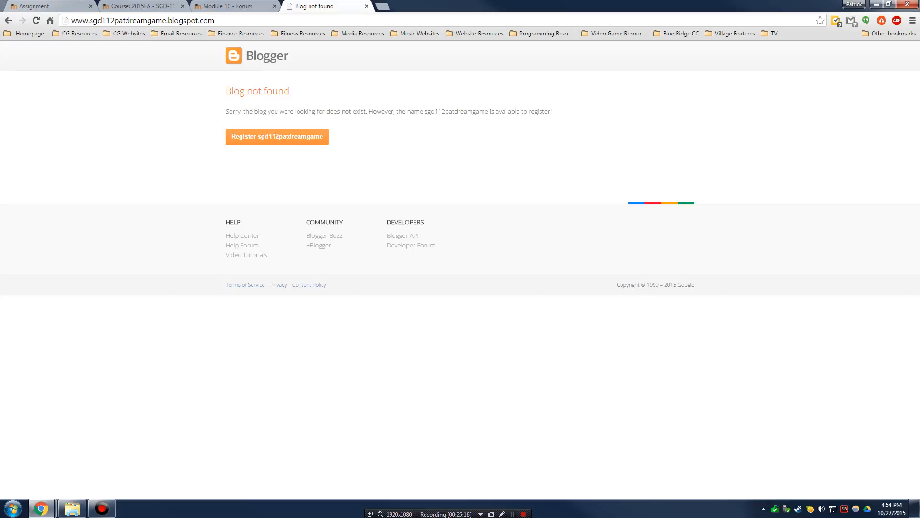
pyautogui.write('r')
pyautogui.press('Return')
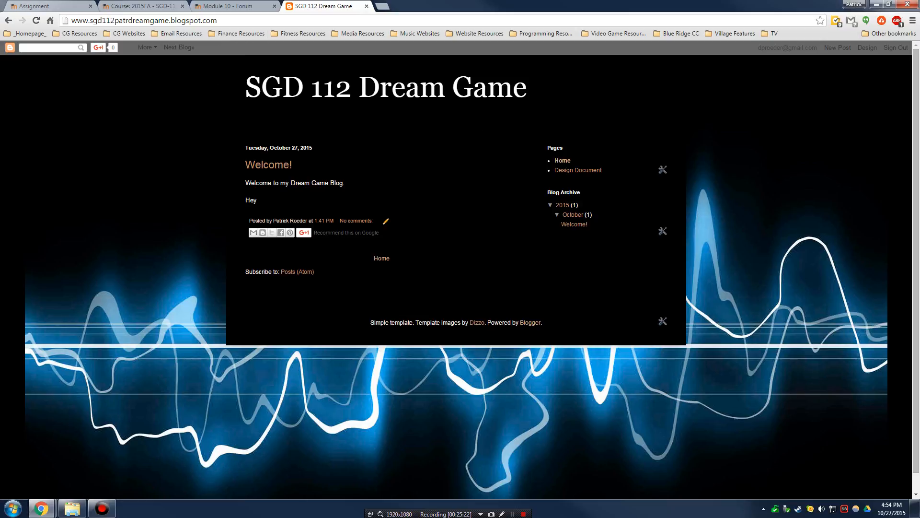
pyautogui.moveTo(92, 21); pyautogui.dragTo(169, 21)
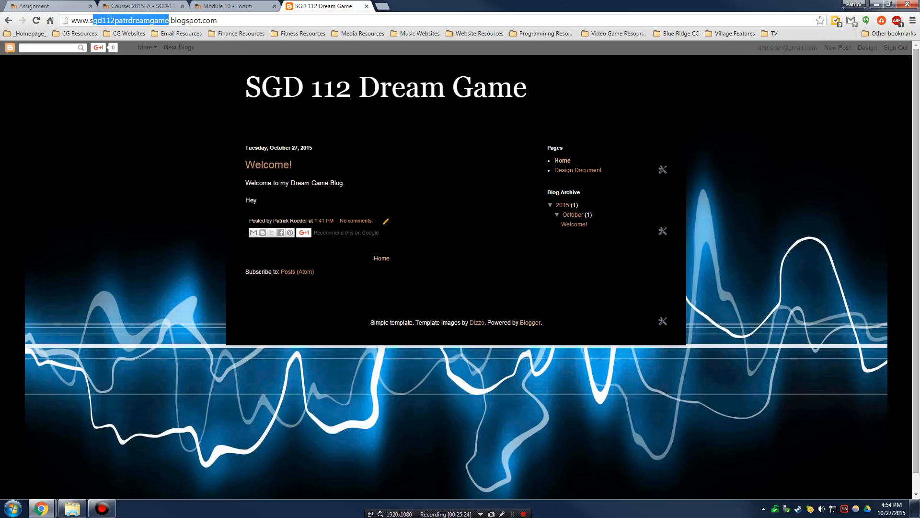
pyautogui.click(104, 21)
pyautogui.moveTo(92, 21); pyautogui.dragTo(170, 20)
# - Return to the Assignment - Module 11 page in Moodle and scroll down to the Grading summary
pyautogui.click(246, 5)
pyautogui.click(162, 4)
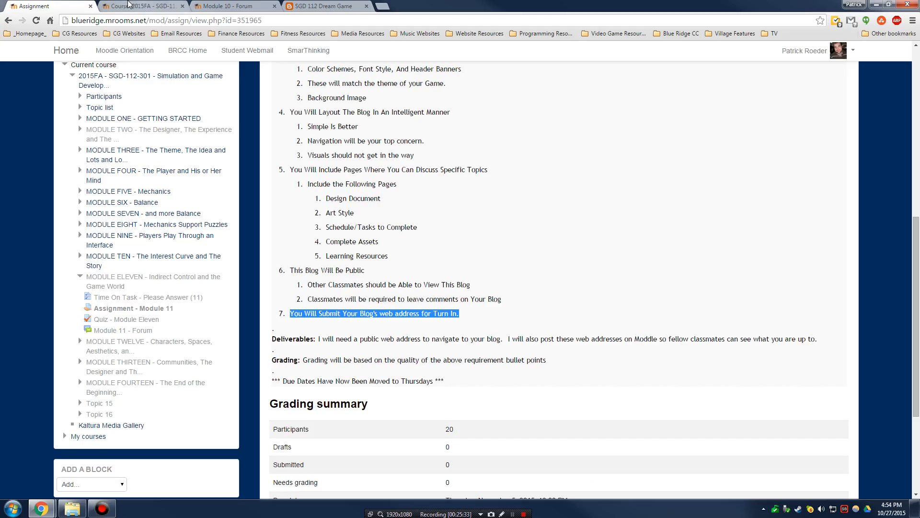
pyautogui.click(53, 5)
pyautogui.click(318, 310)
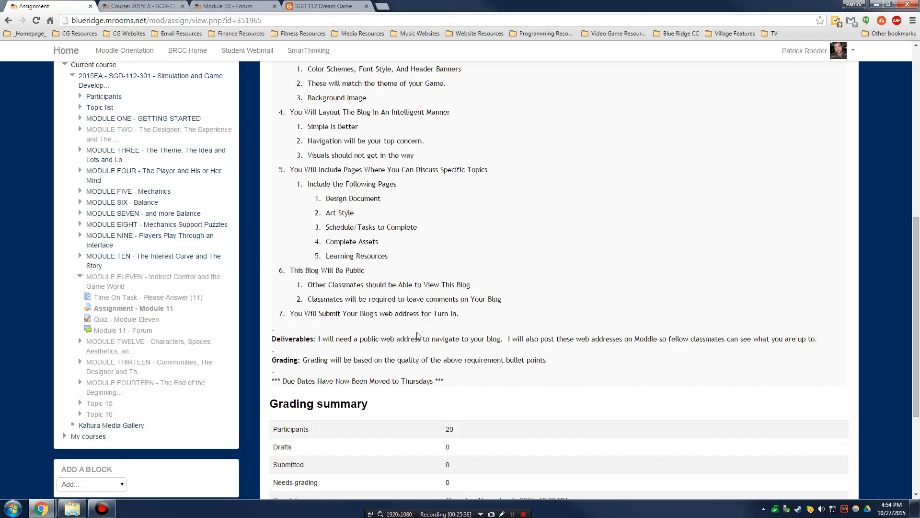
pyautogui.scroll(-3, 507, 357)
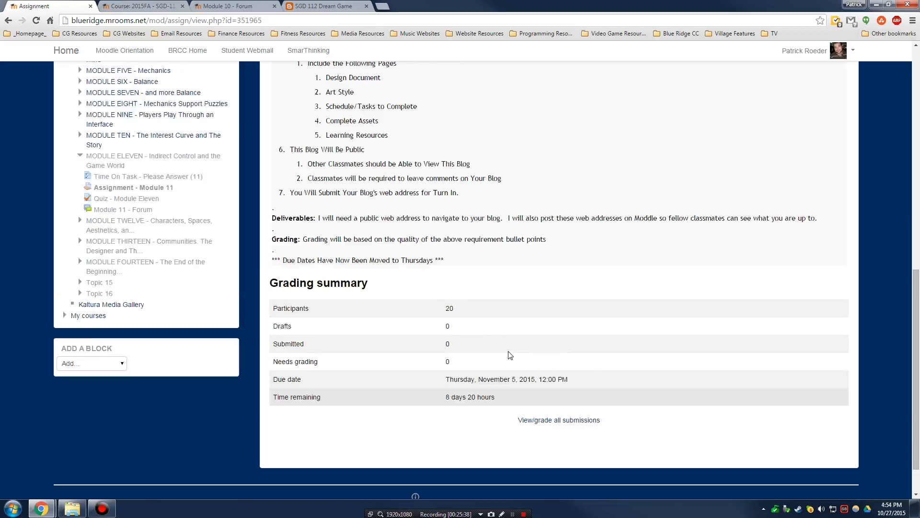
pyautogui.scroll(2, 510, 355)
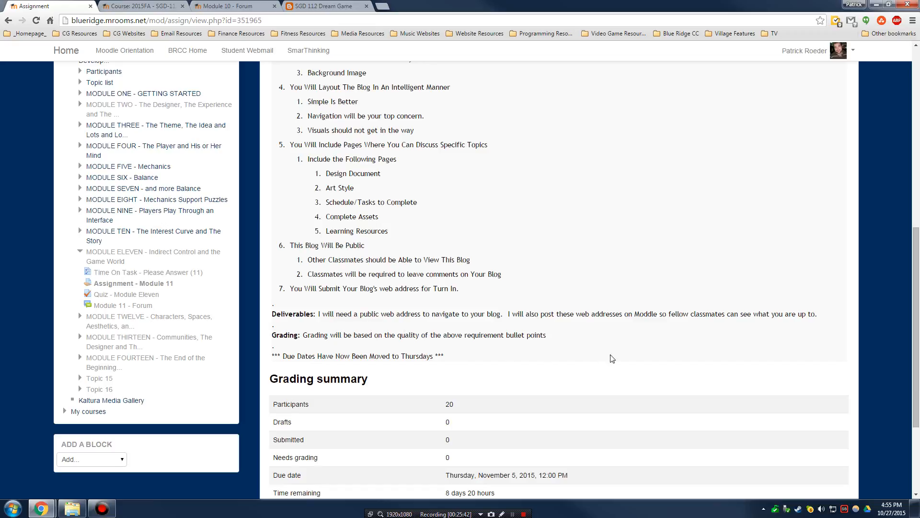
pyautogui.scroll(-2, 528, 357)
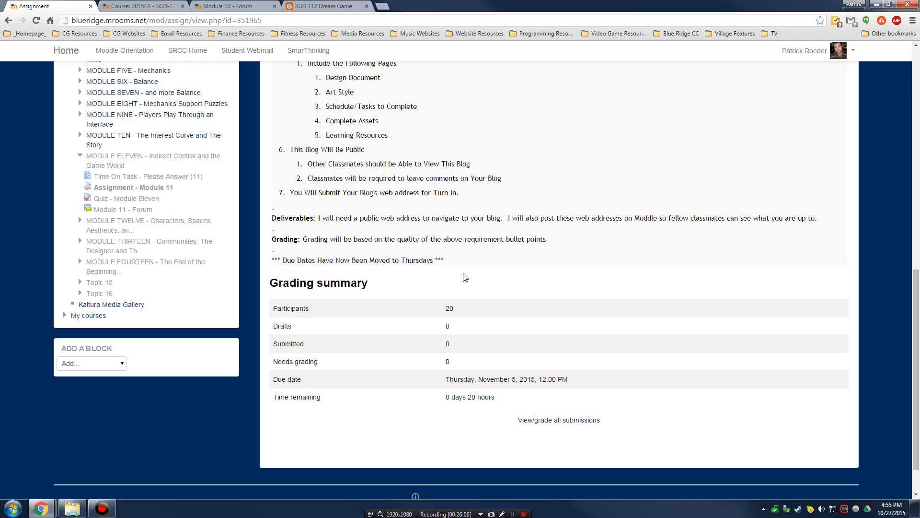
# - Highlight the note that due dates moved to Thursdays and the November 5, 2015 due date, then return to the top
pyautogui.moveTo(446, 261); pyautogui.dragTo(267, 268)
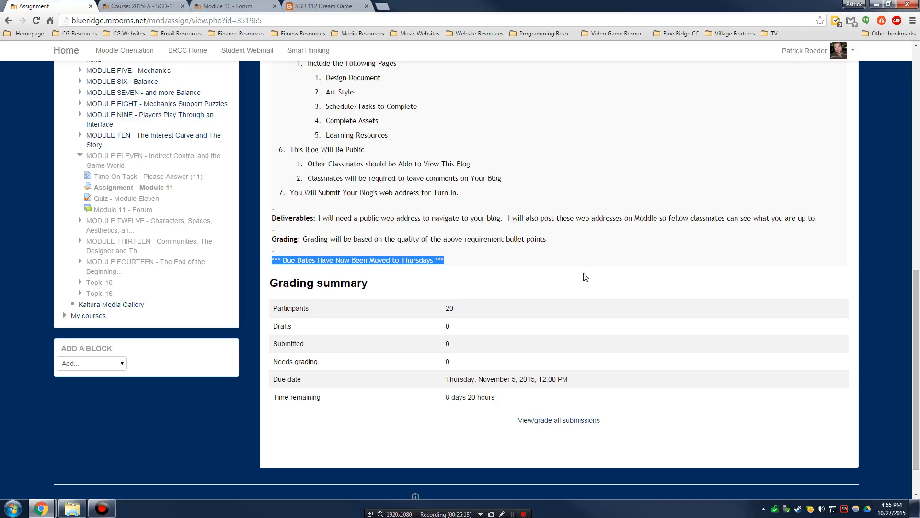
pyautogui.click(626, 271)
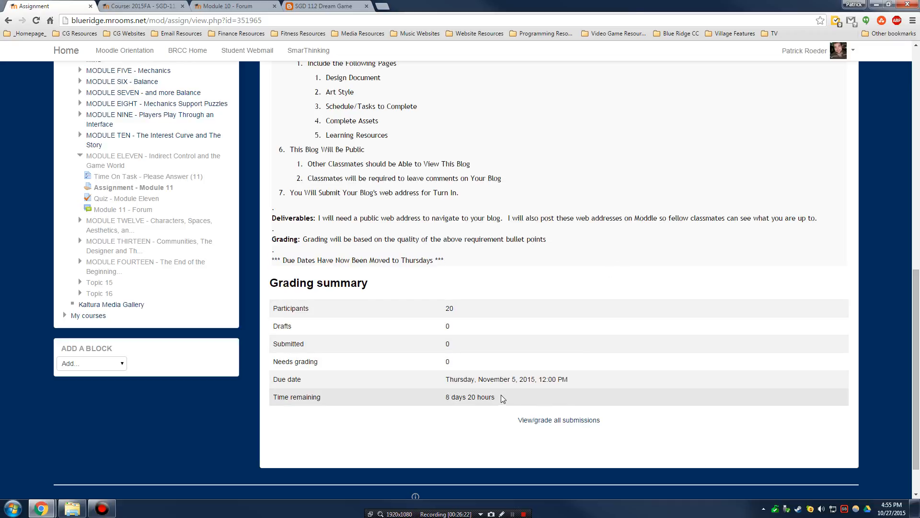
pyautogui.moveTo(477, 379); pyautogui.dragTo(518, 379)
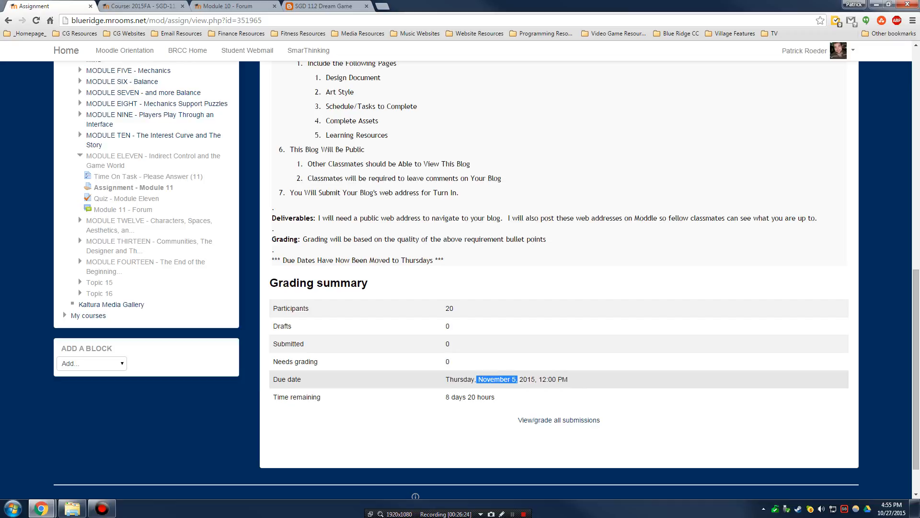
pyautogui.click(658, 372)
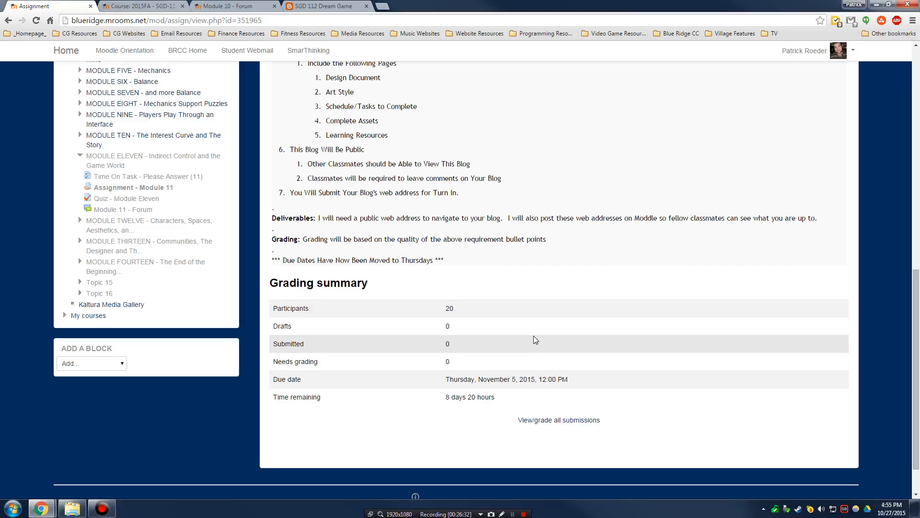
pyautogui.scroll(7, 552, 331)
pyautogui.scroll(4, 604, 312)
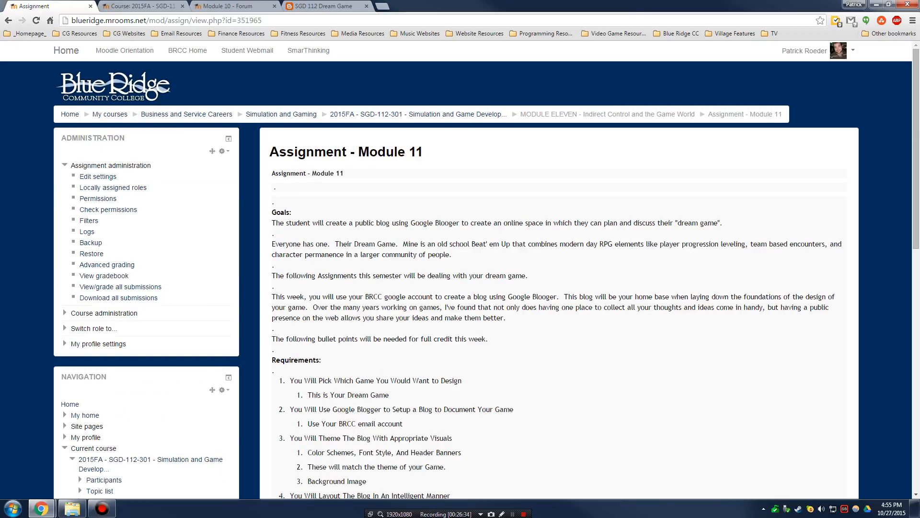